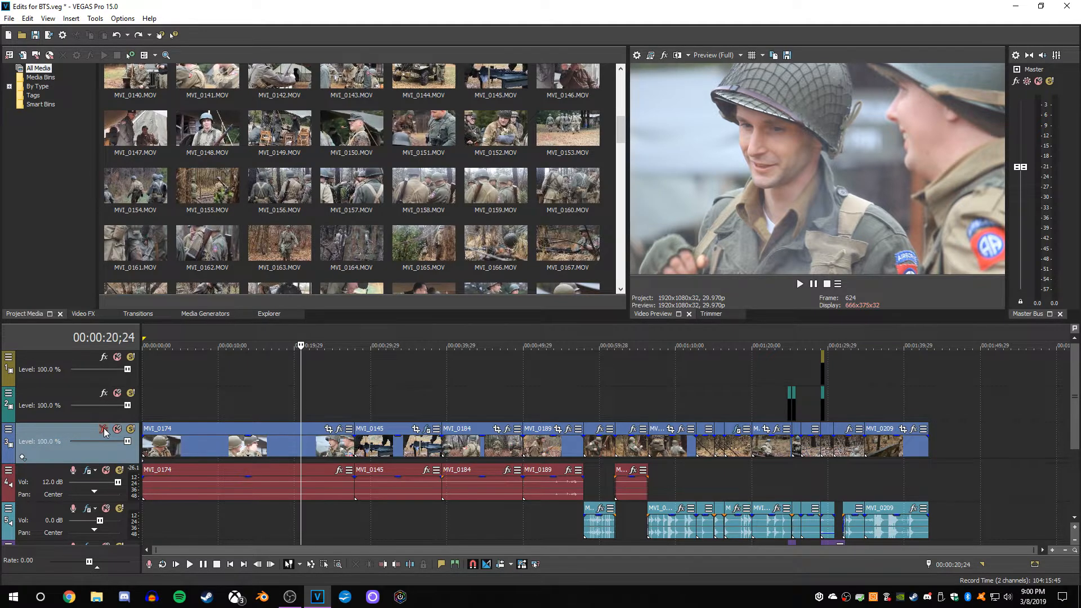
Open the video effects of track 3 and enable Brightness and Contrast and the Color Corrector.
left_click(104, 429)
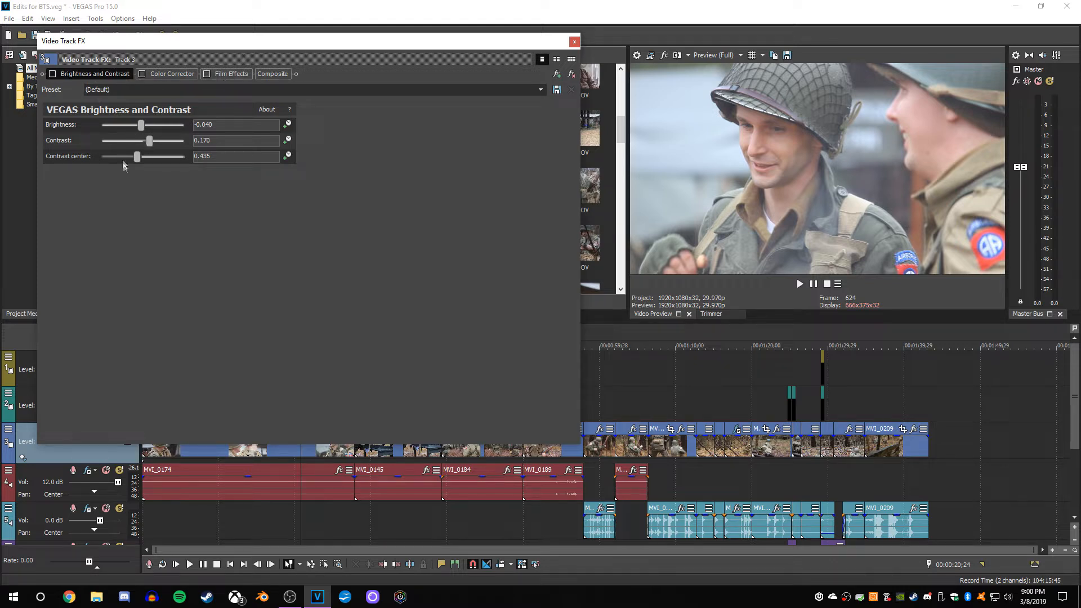
left_click(53, 73)
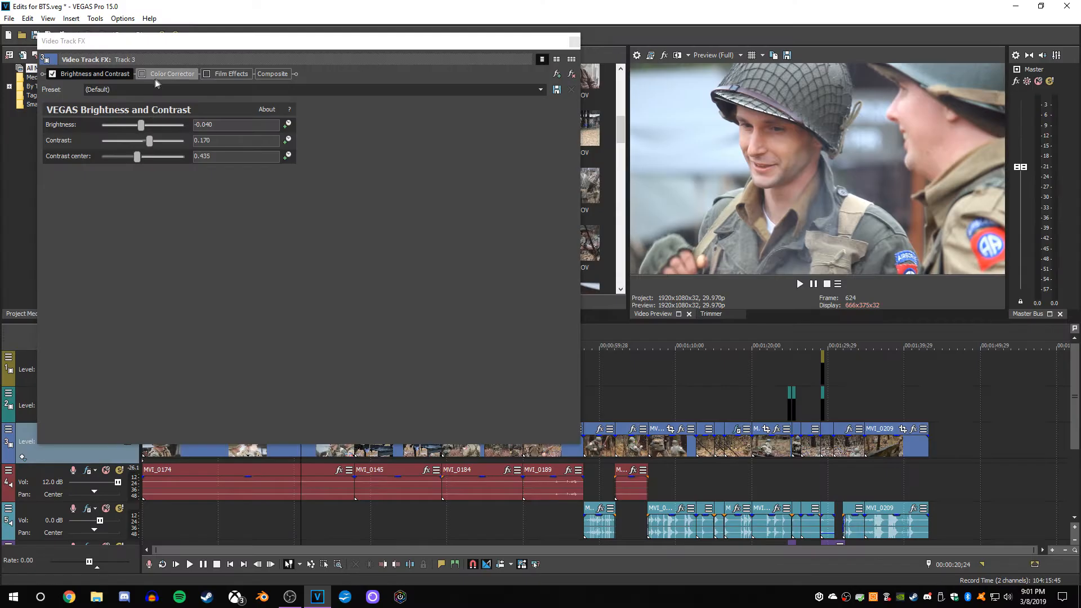
left_click(155, 77)
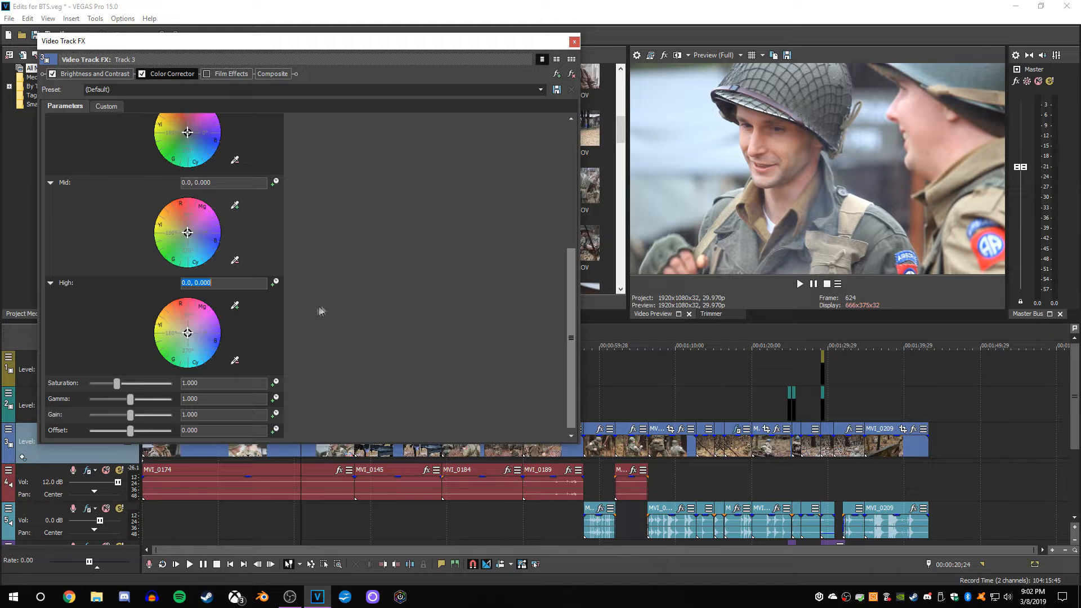
Warm the Color Corrector's tones by shifting the High wheel to 136.4, 0.4143 and the Mid wheel to 145.77, 0.2822.
left_click_drag(188, 335, 178, 326)
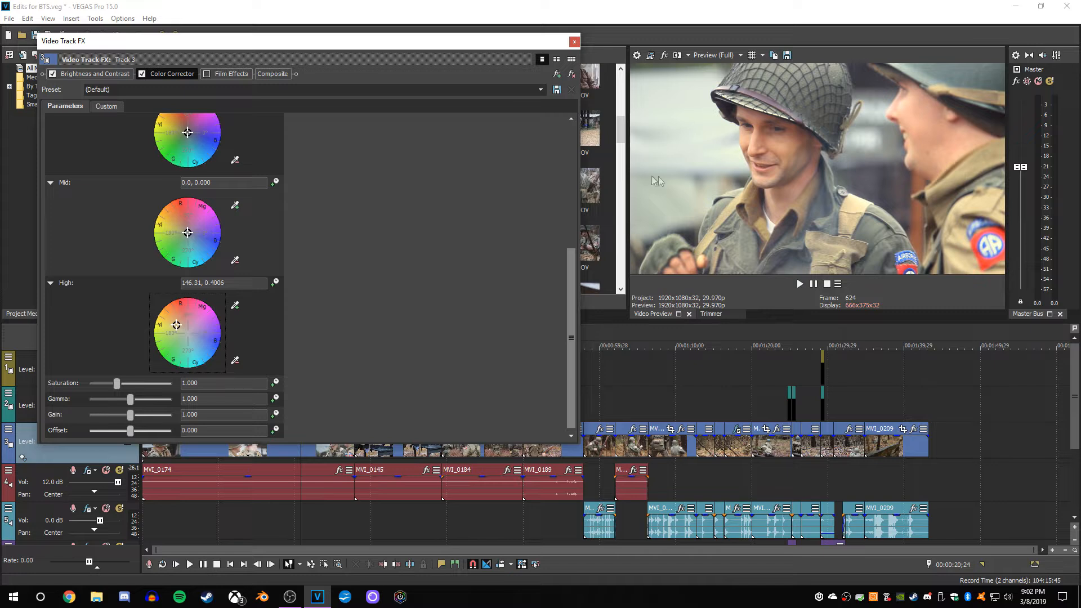
key("ctrl+z")
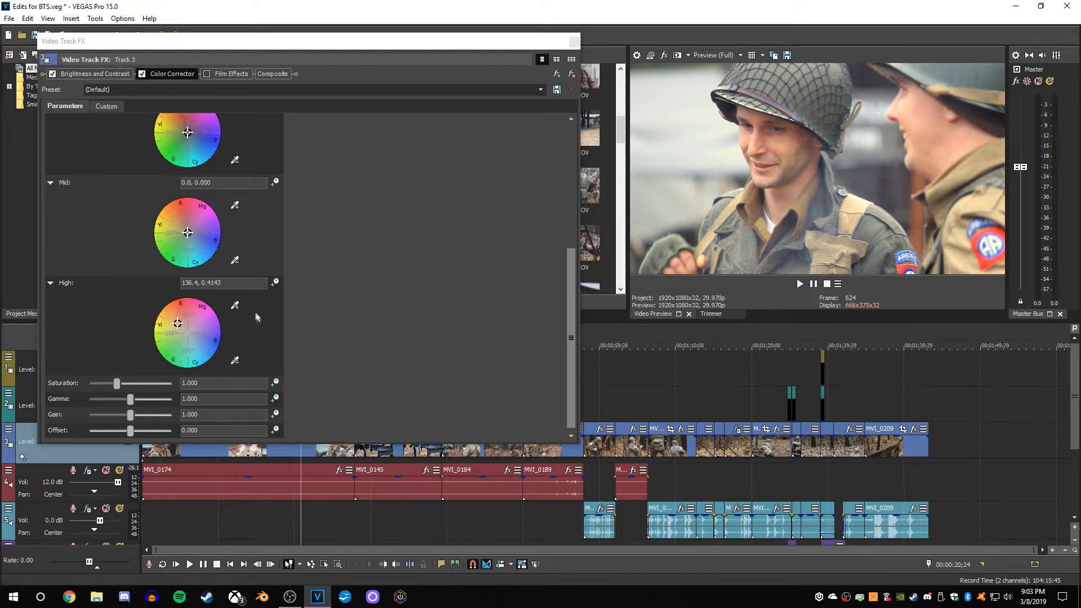
left_click(236, 282)
left_click_drag(185, 231, 180, 230)
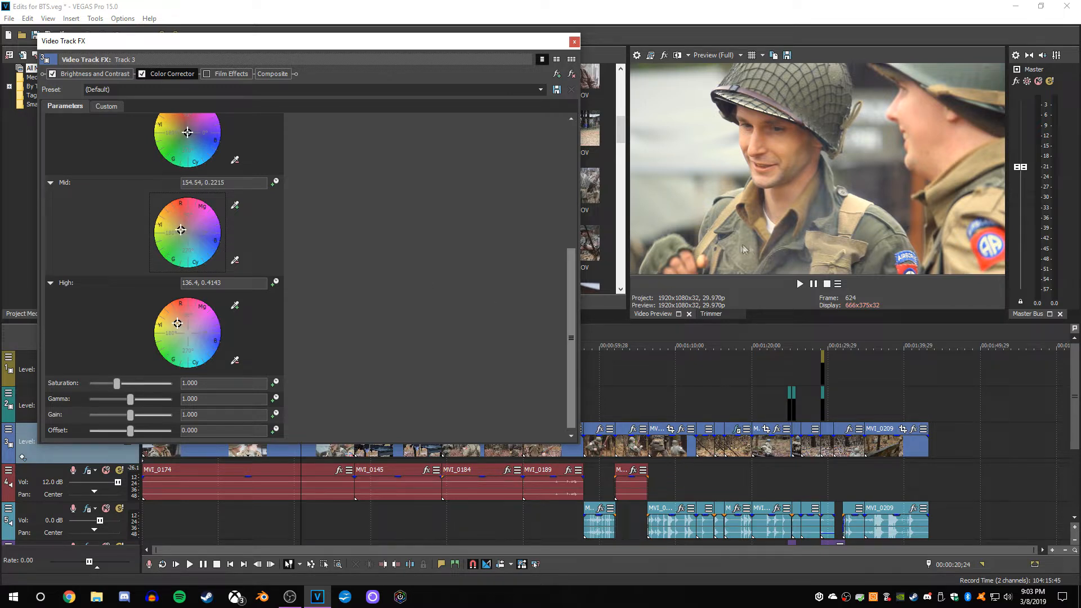
left_click_drag(183, 232, 179, 227)
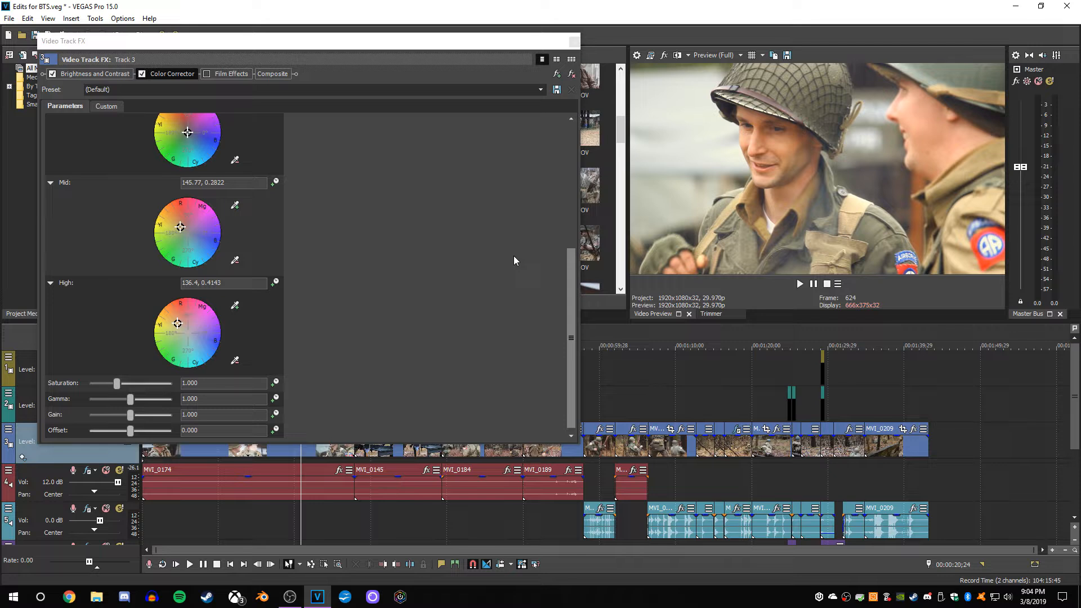
Lower the Color Corrector's saturation to 0.408, comparing the muted look with full saturation.
left_click_drag(118, 384, 109, 384)
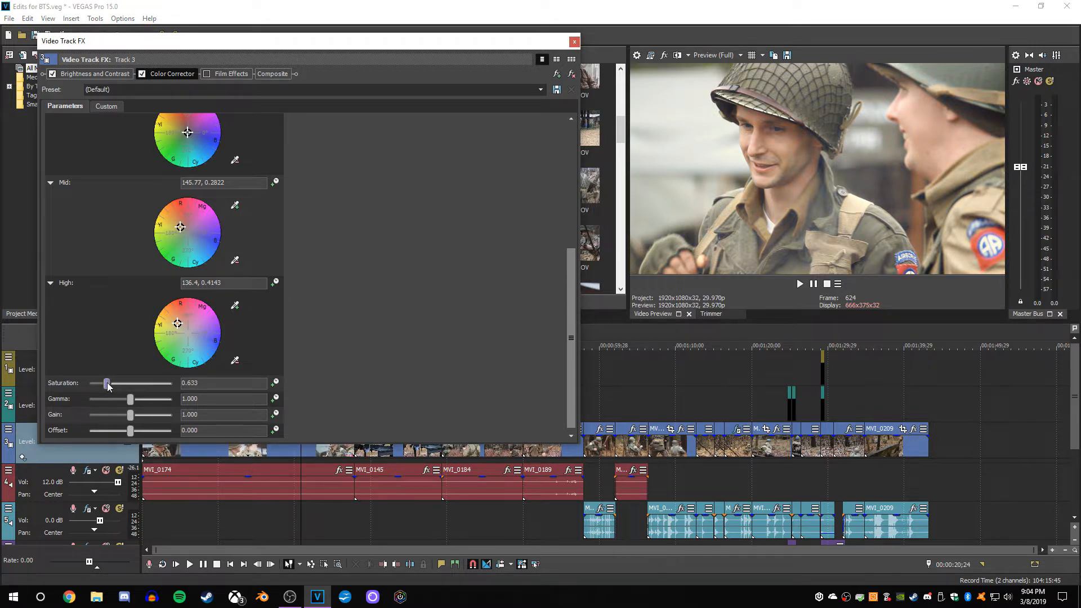
double_click(108, 383)
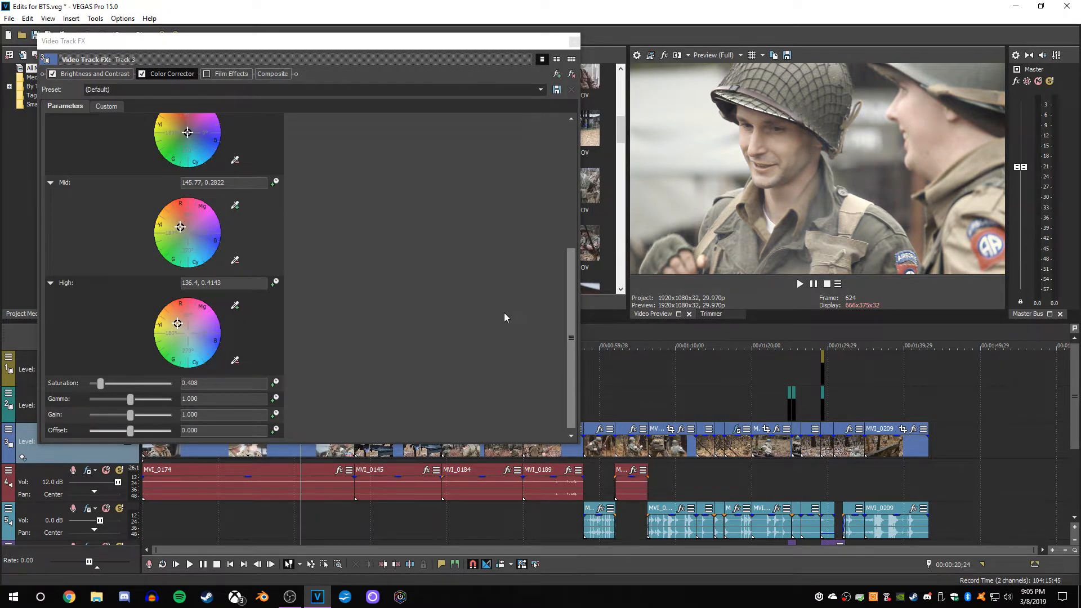
key("ctrl+z")
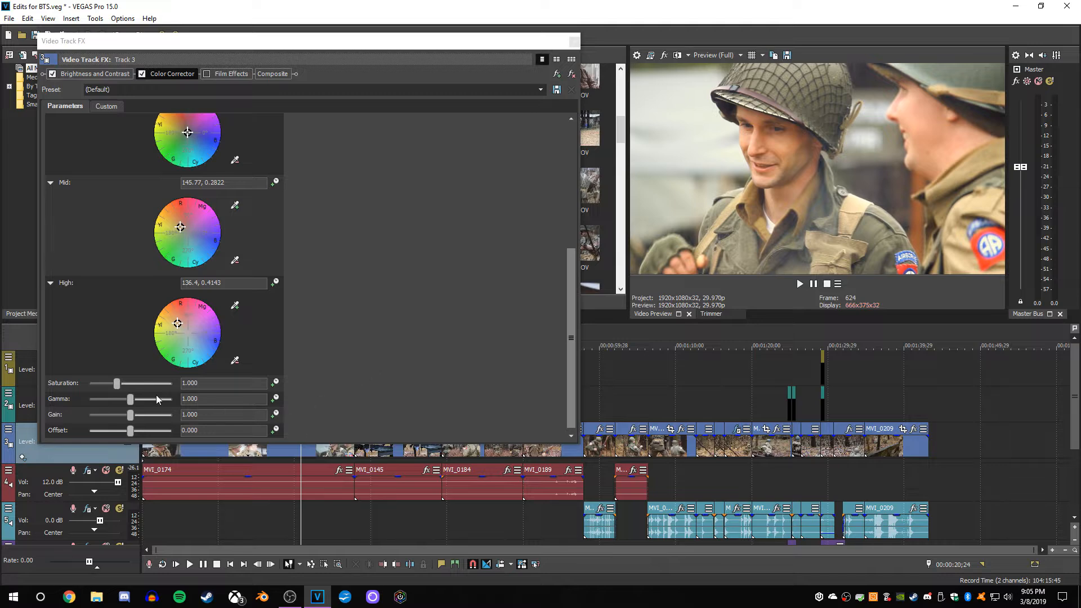
key("ctrl+z")
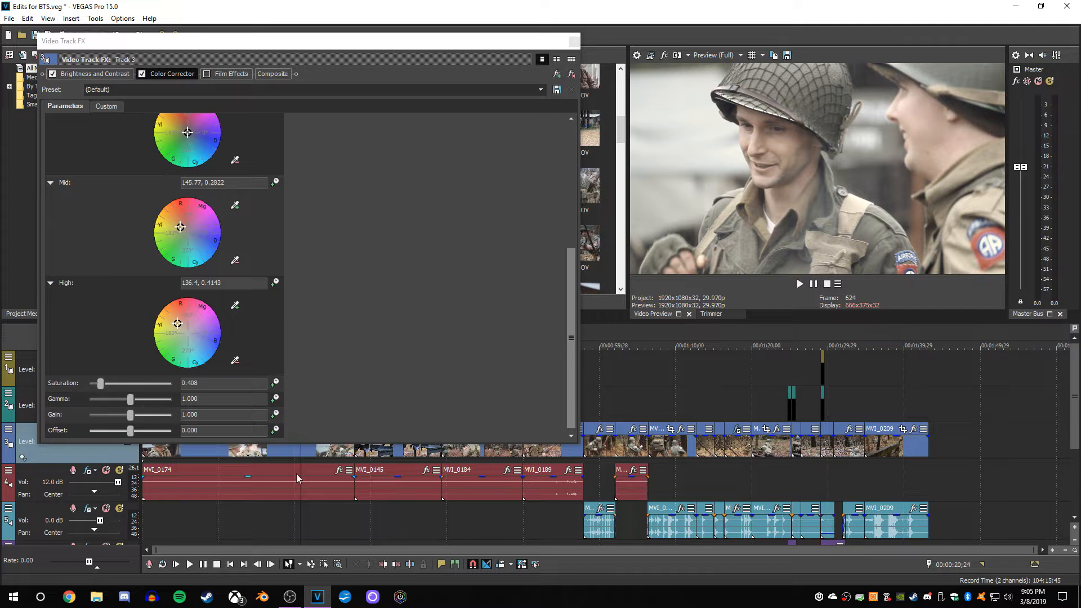
Play a short part of the footage and set the Color Corrector's gamma to 1.116 and gain to 0.844.
key("space")
left_click(409, 521)
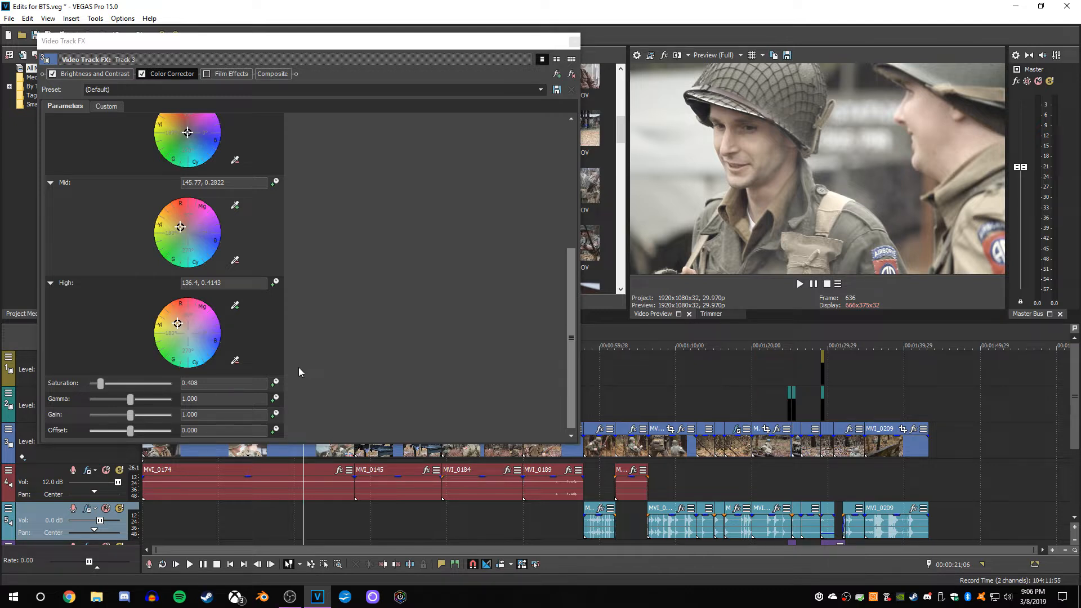
key("ctrl+z")
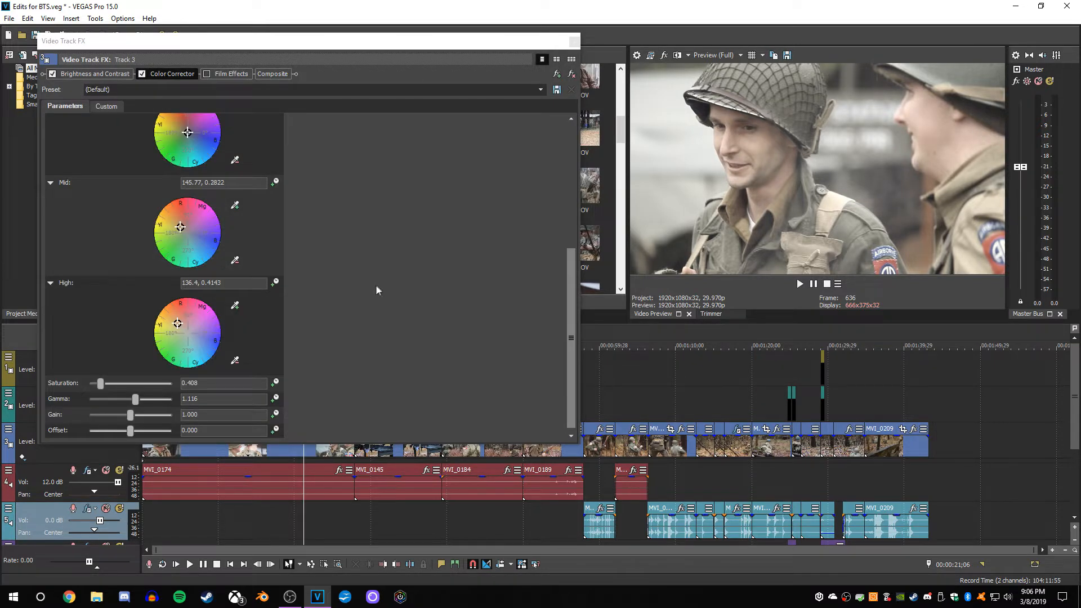
left_click(80, 73)
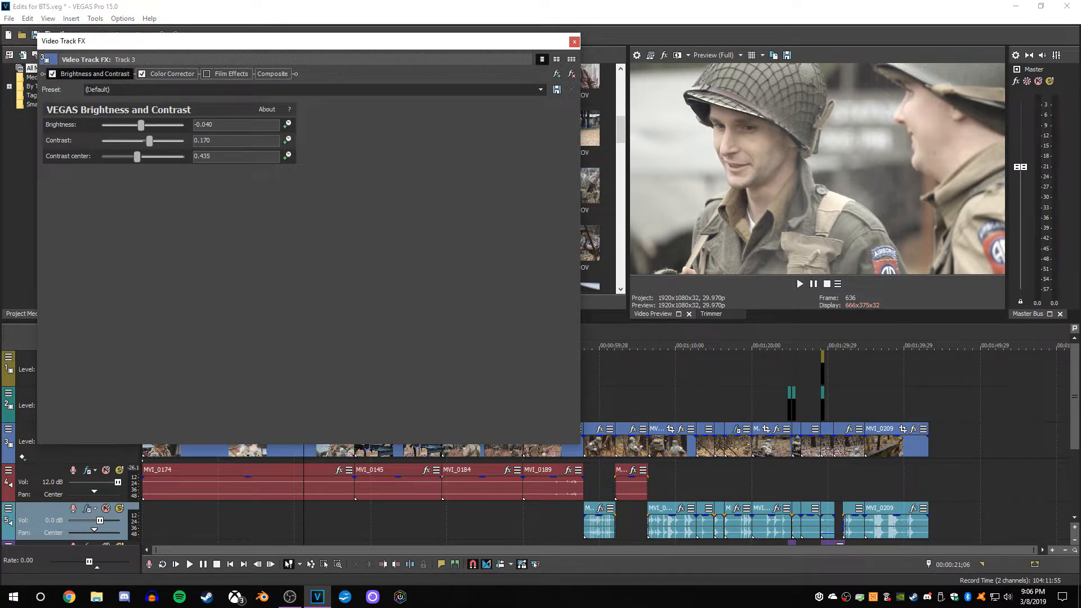
left_click(172, 73)
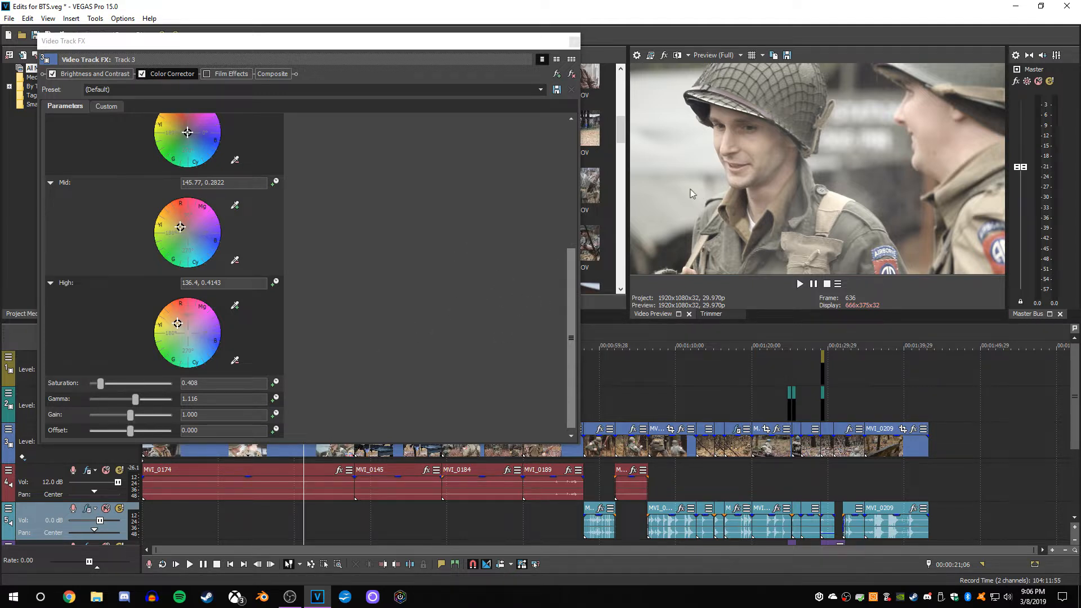
key("ctrl+z")
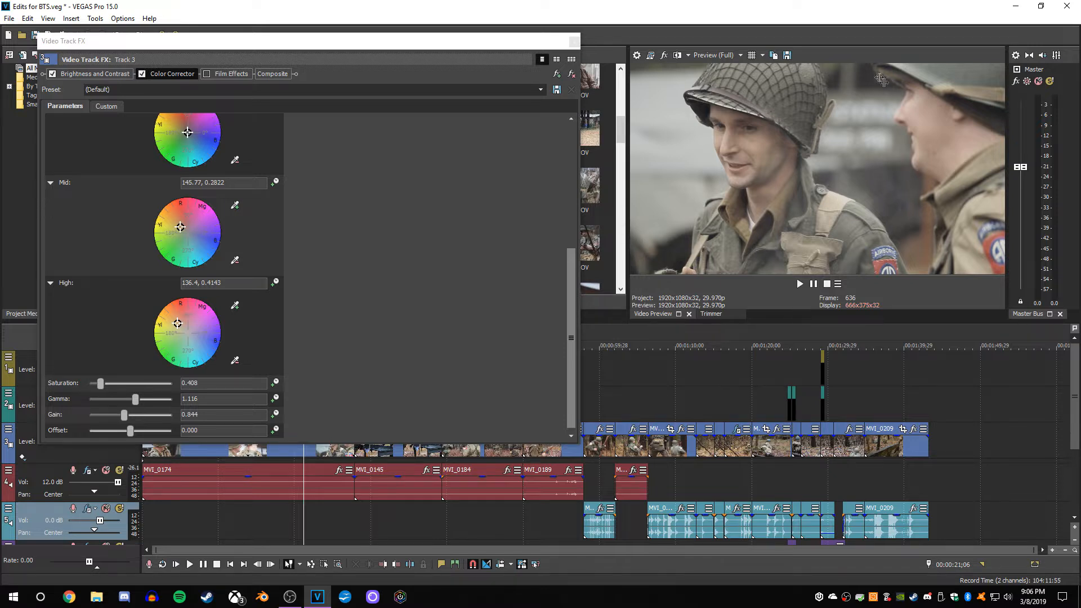
Enable Film Effects on track 3 and turn off its particles.
left_click(229, 74)
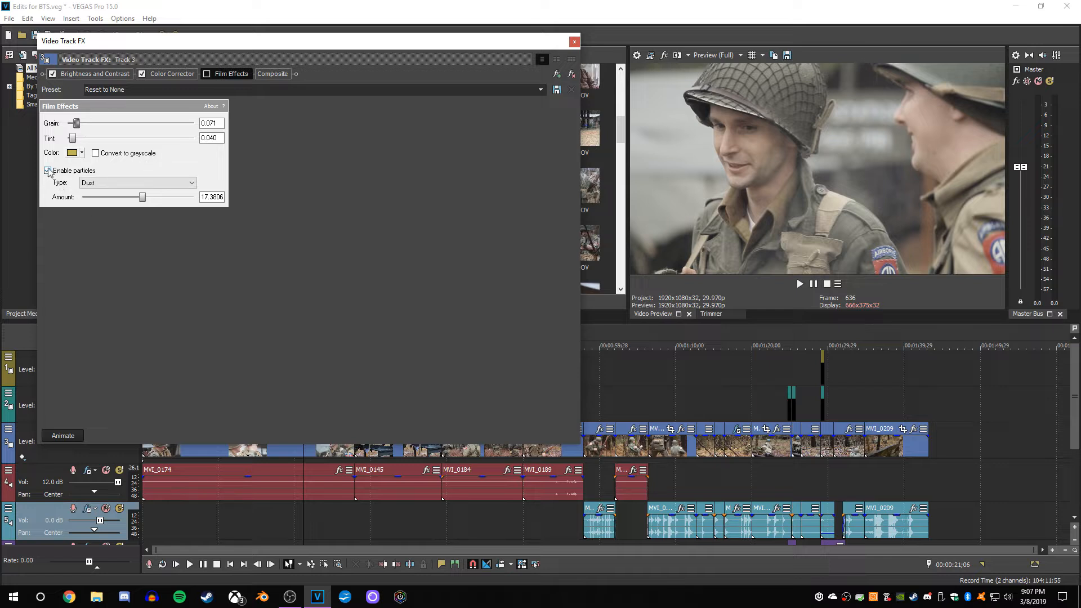
left_click(191, 184)
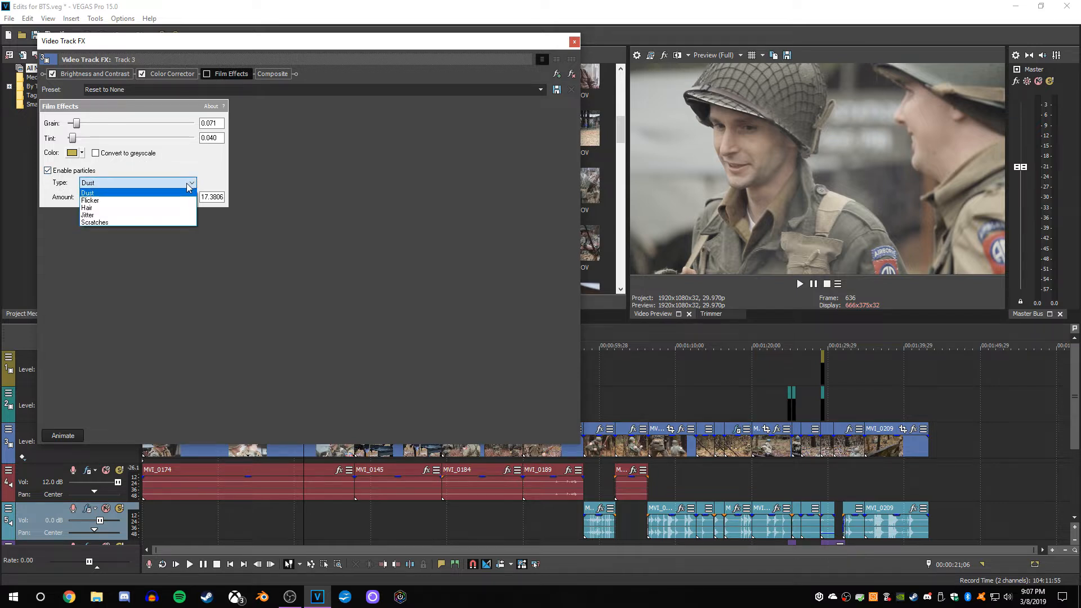
left_click(268, 180)
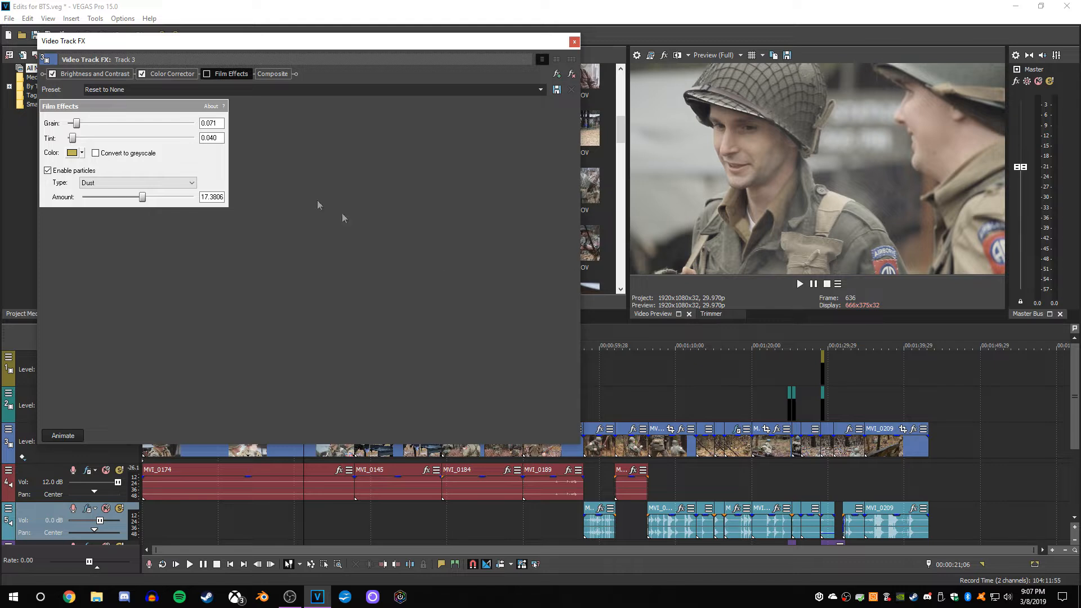
left_click(47, 171)
left_click_drag(77, 123, 50, 125)
left_click_drag(72, 138, 45, 139)
key("ctrl+z")
key("ctrl+z")
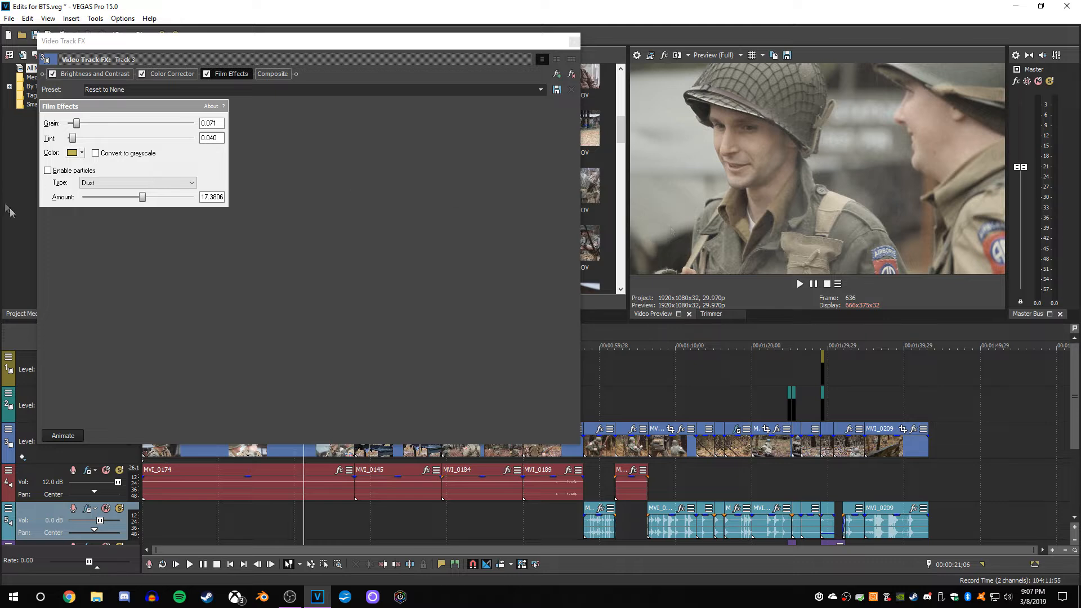
Enable the Film Effects particles, try the Flicker, Hair, Jitter and Scratches types, and set the type back to Dust.
left_click(48, 171)
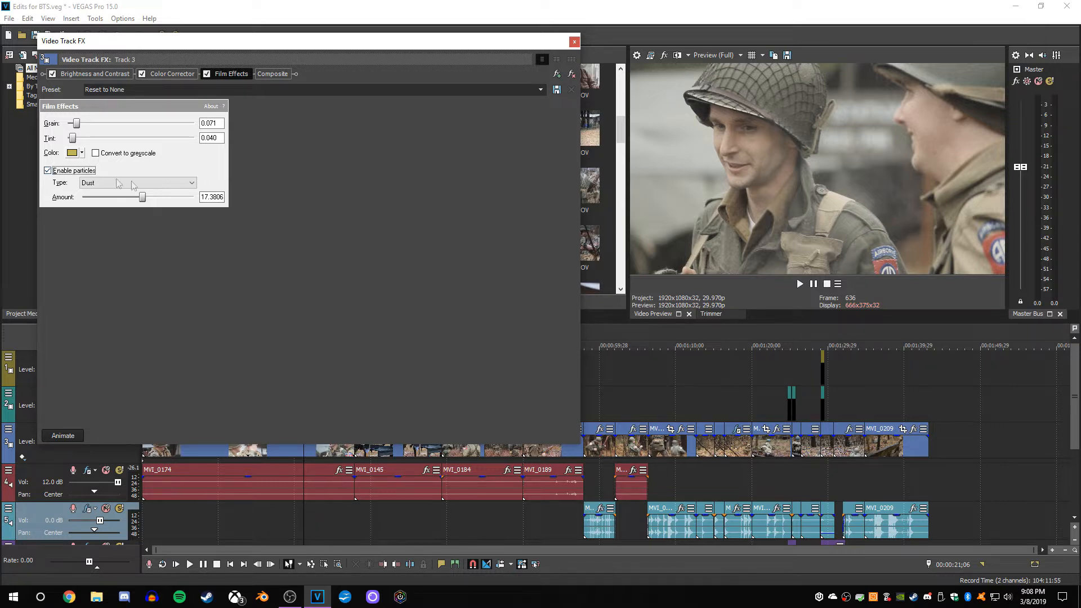
left_click(172, 185)
left_click(145, 200)
left_click(147, 182)
left_click(144, 208)
left_click(147, 182)
left_click(145, 215)
left_click(157, 183)
left_click(157, 221)
left_click(167, 182)
left_click(145, 193)
left_click(145, 196)
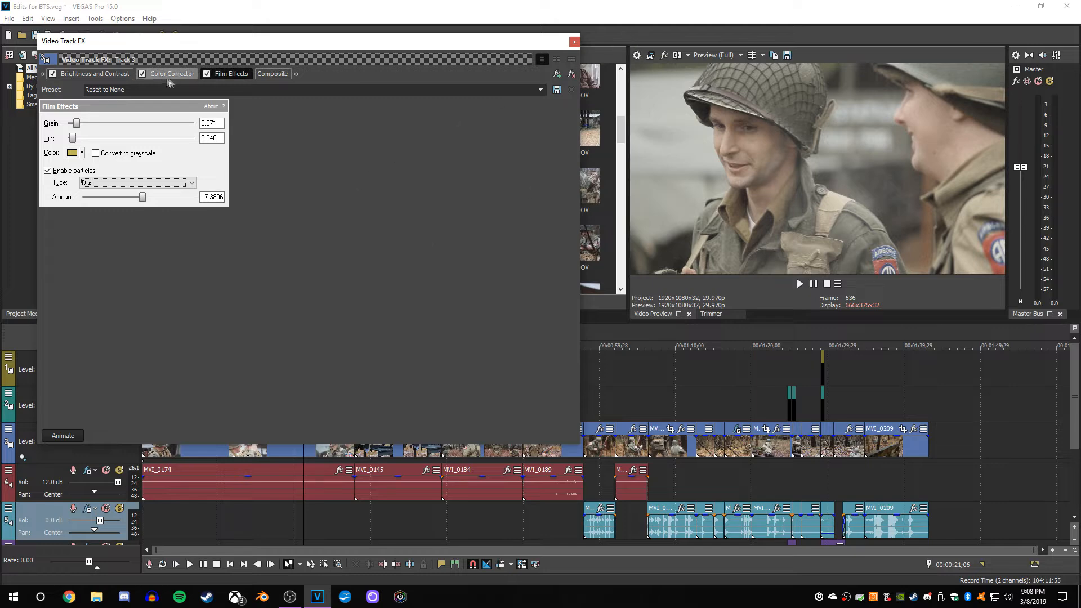
Close the track effects and compare how the grading looks on the helmet, machine-gun and woodland shots along the timeline.
left_click(574, 42)
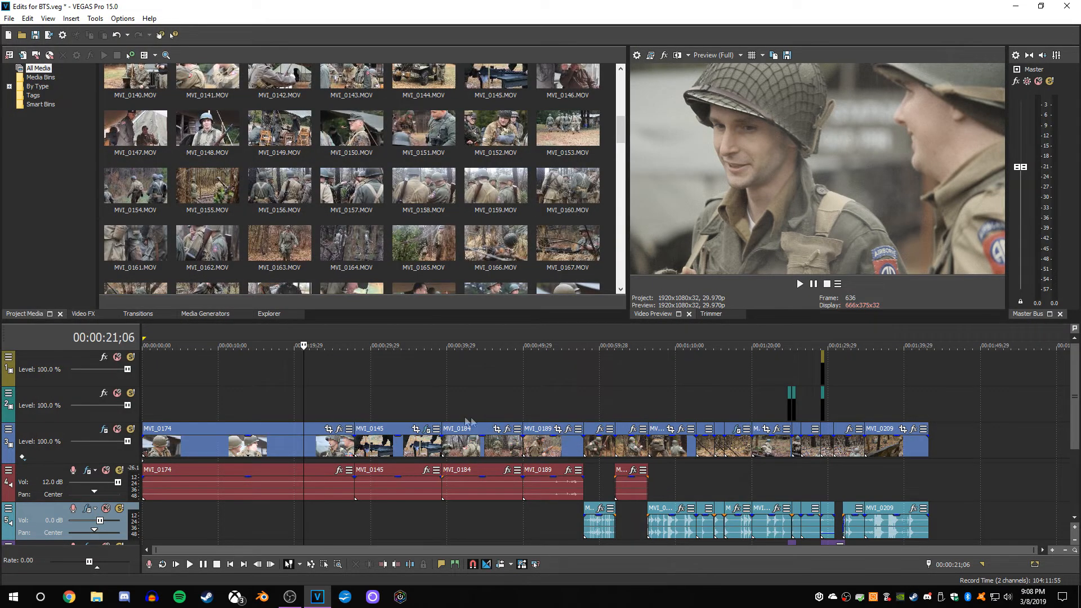
left_click(396, 401)
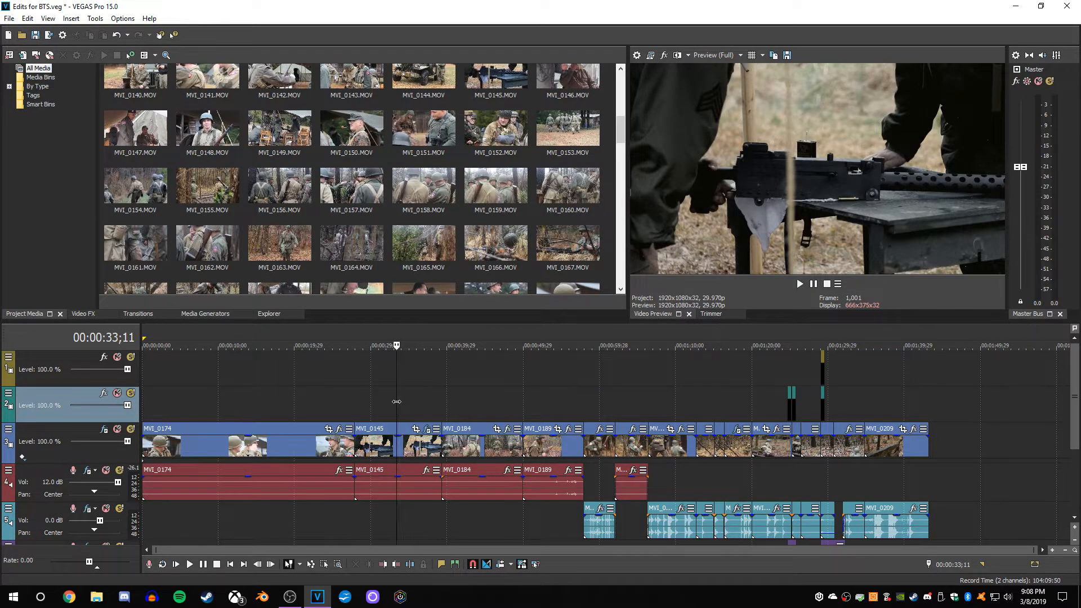
left_click(731, 408)
left_click(398, 402)
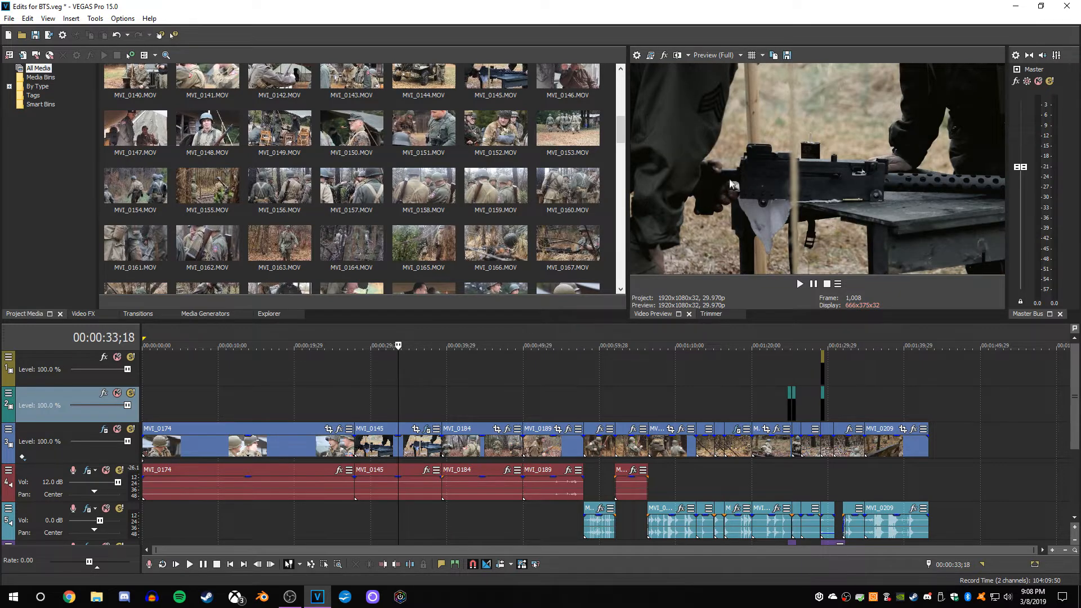
left_click(337, 399)
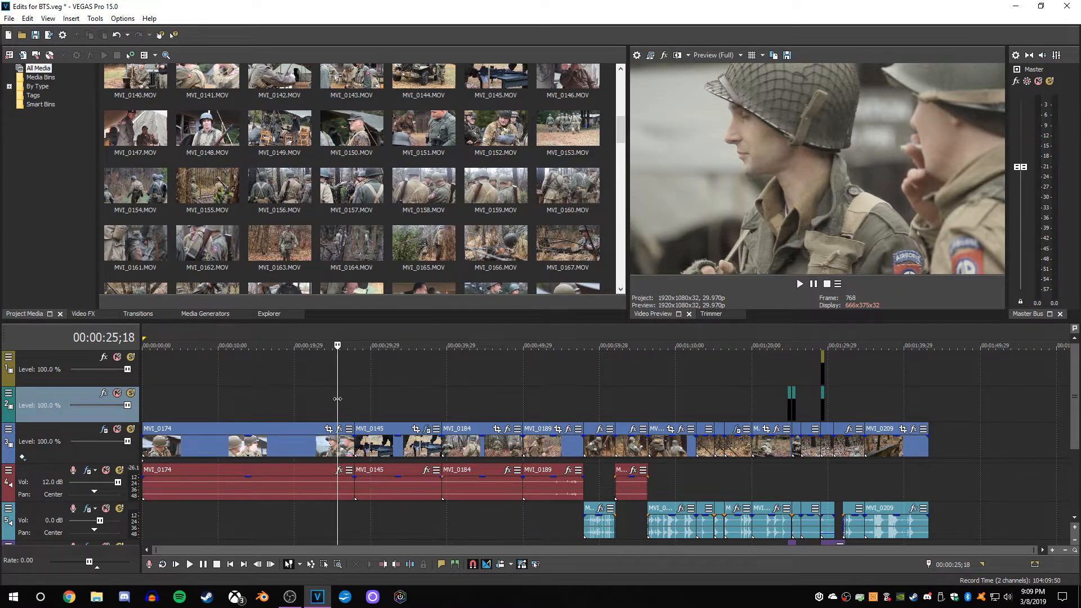
left_click(326, 401)
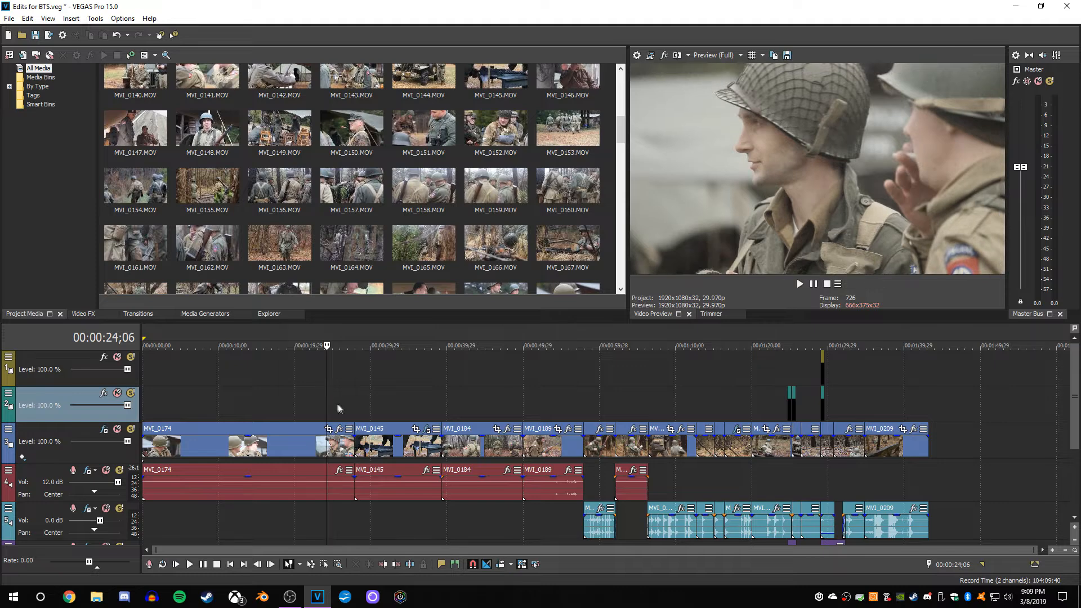
left_click(736, 403)
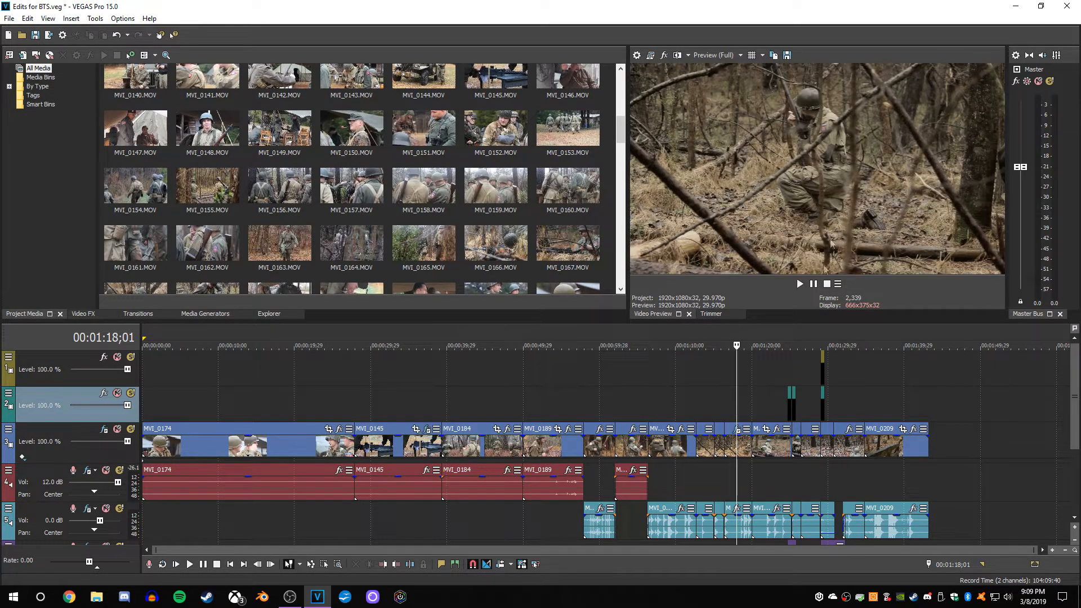
left_click(332, 408)
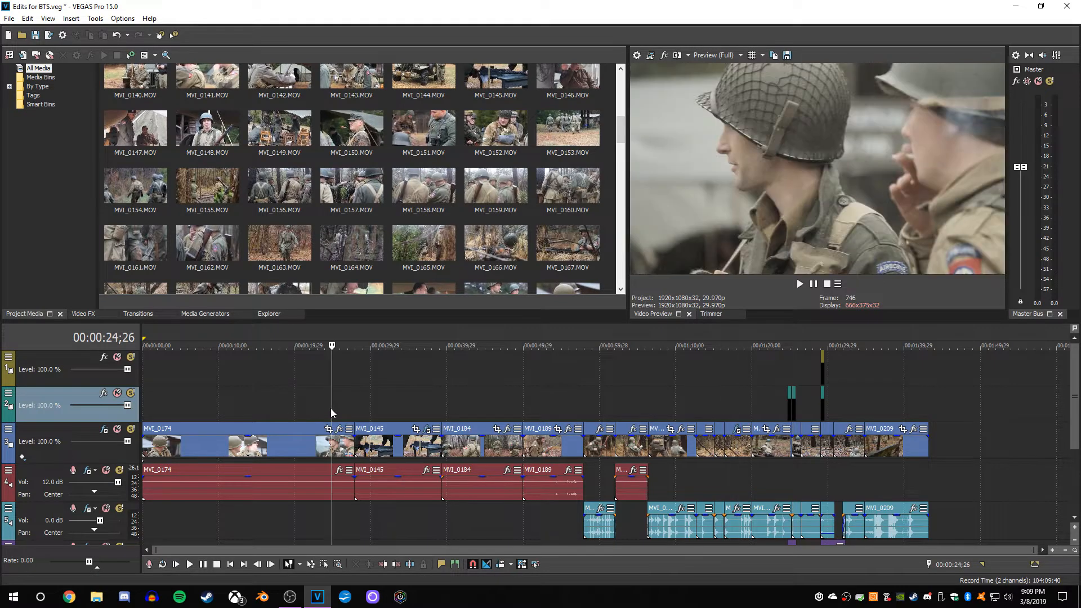
left_click(733, 405)
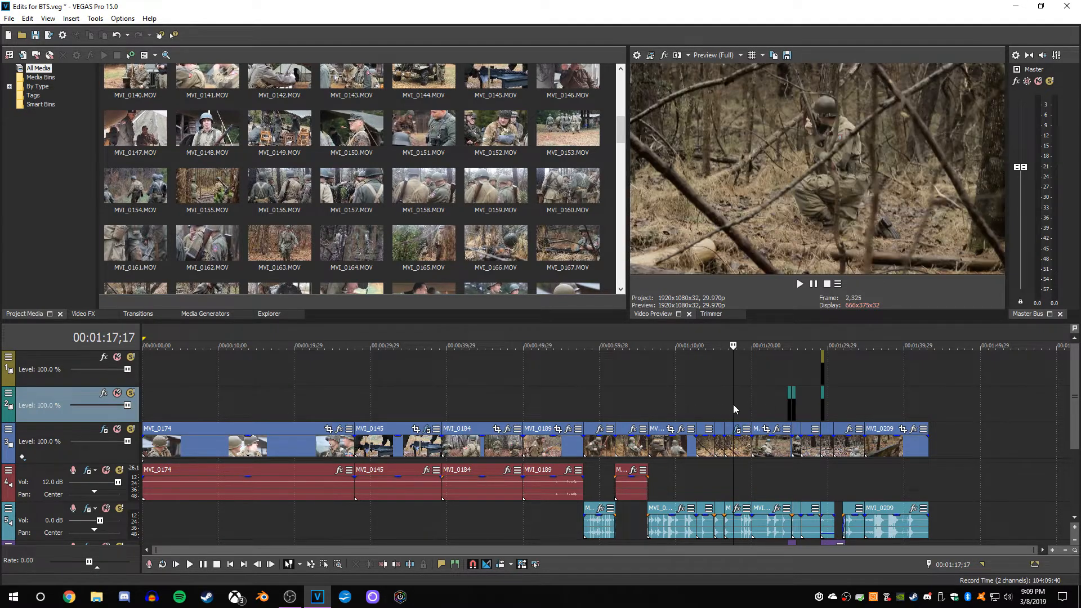
Open the event effects of the MVI_0145 clip at 00:00:34;03 and enable its Brightness and Contrast effect.
left_click(402, 400)
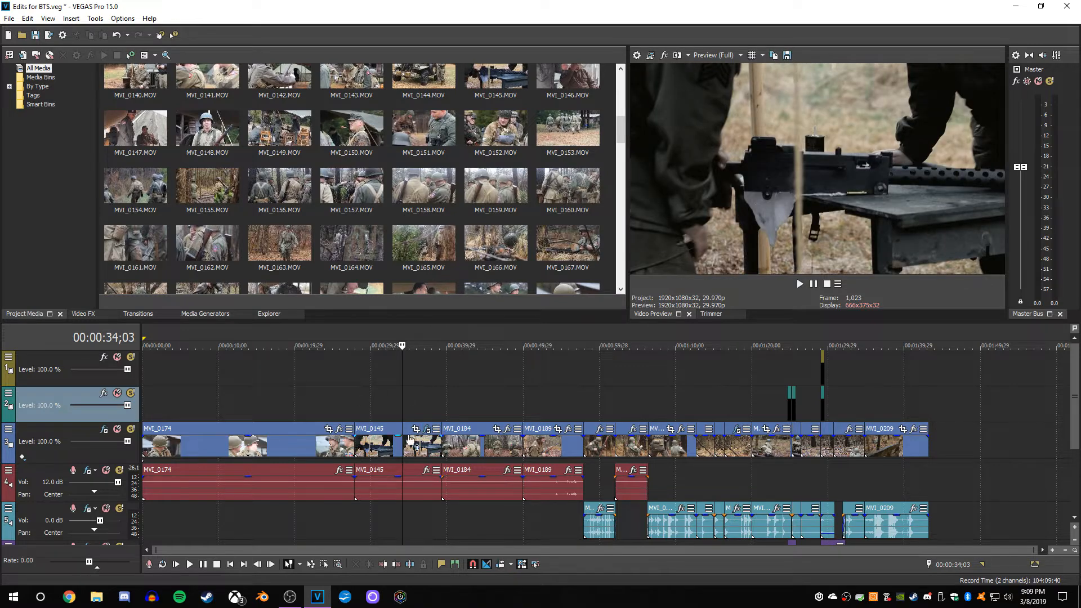
left_click(427, 431)
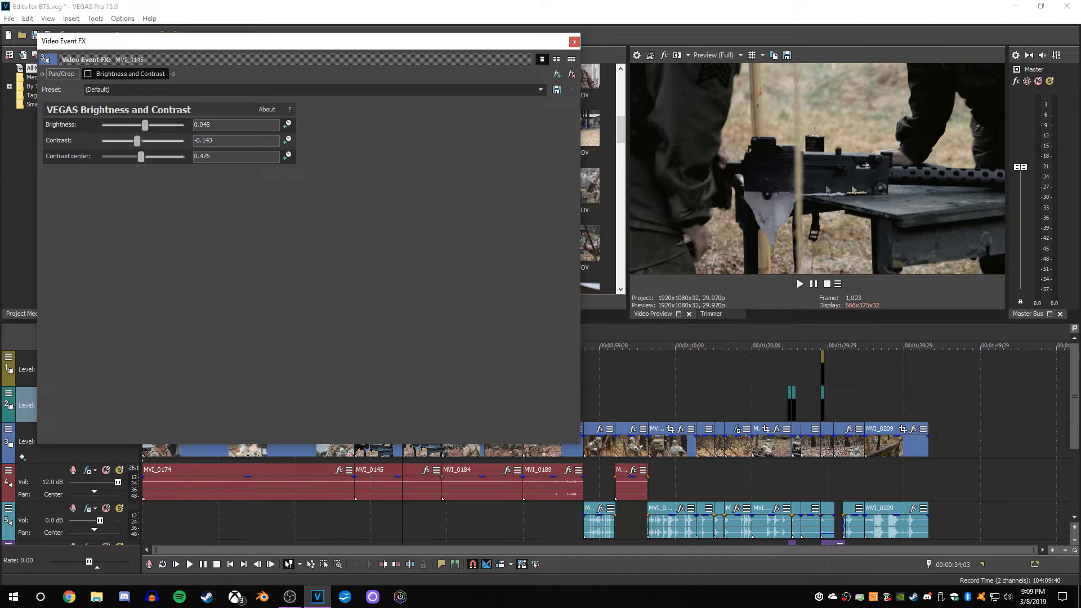
left_click(88, 74)
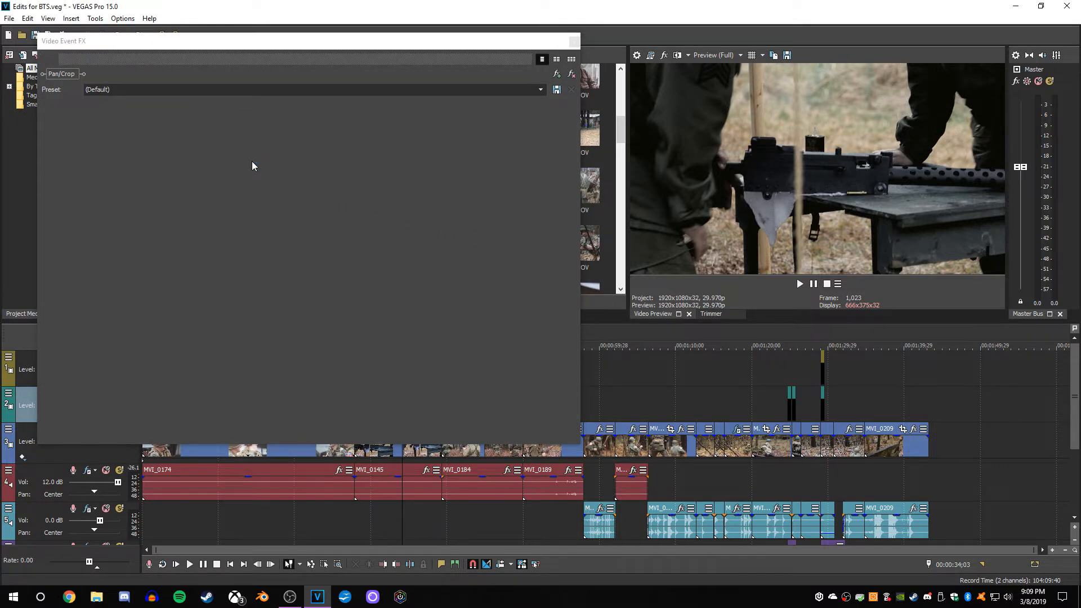
Restore the removed Brightness and Contrast effect on the MVI_0145 clip, with brightness and contrast at 0.000.
key("ctrl+z")
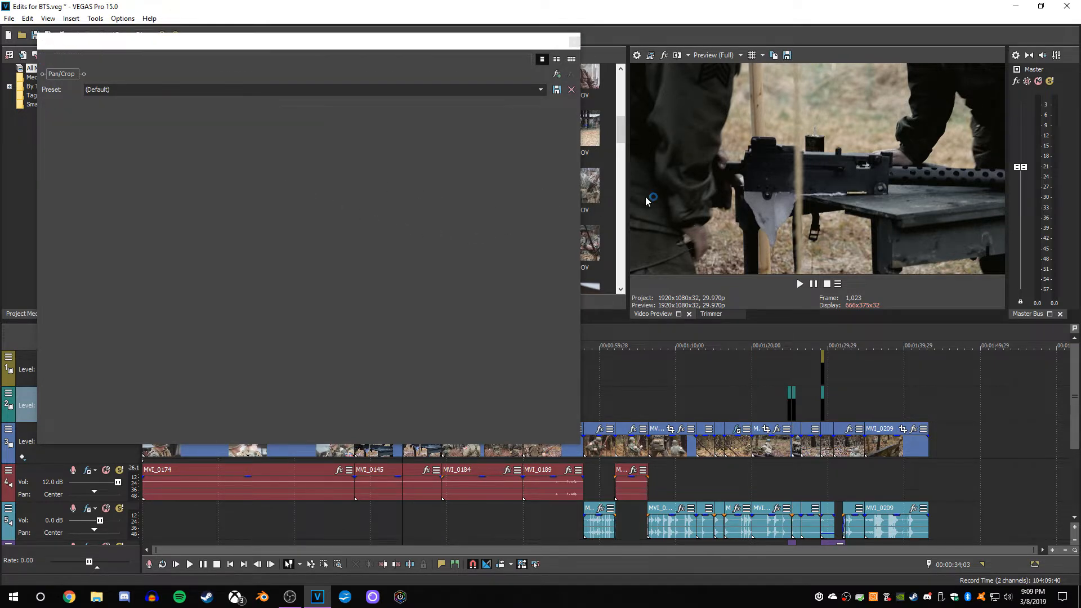
key("ctrl+z")
key("ctrl+shift+z")
key("ctrl+shift+z")
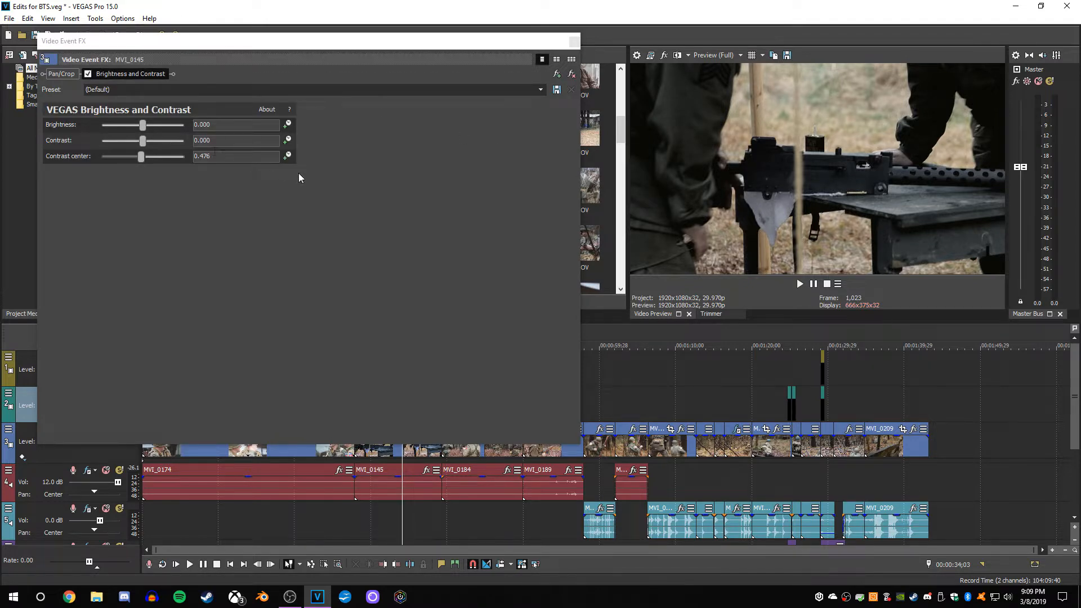
Redo the undone adjustments of the MVI_0145 clip's Brightness and Contrast effect, reaching brightness 0.048 and contrast -0.143.
key("ctrl+shift+z")
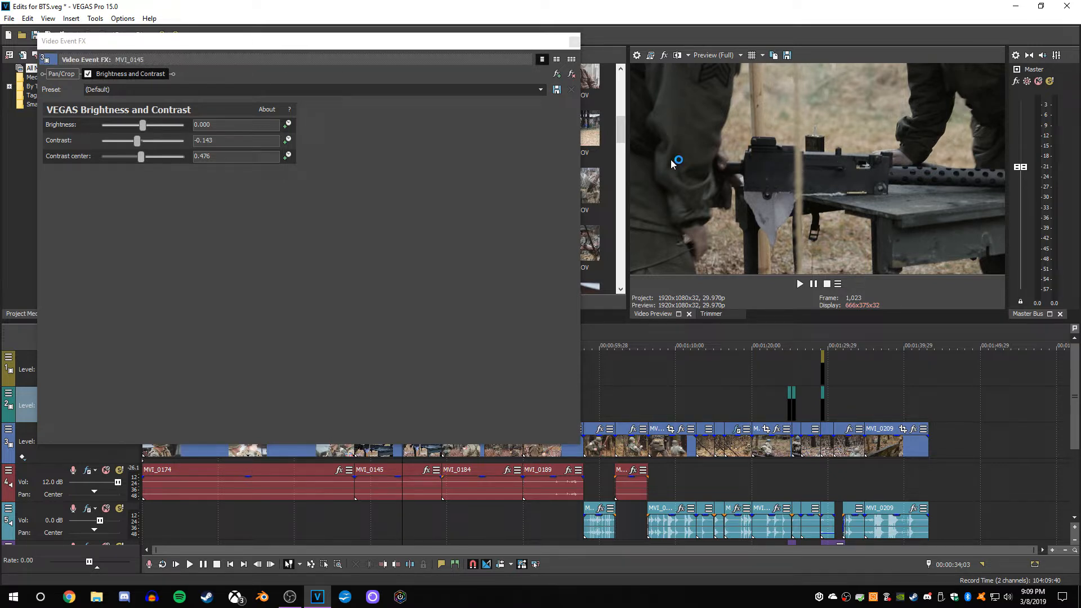
key("ctrl+z")
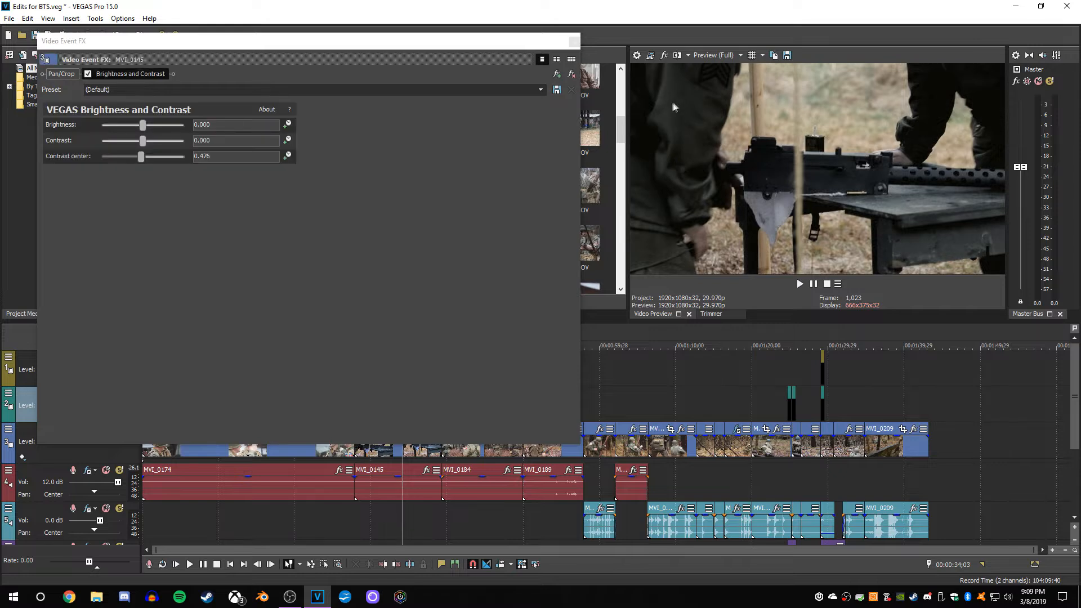
key("ctrl+z")
key("ctrl+shift+z")
key("ctrl+shift+z")
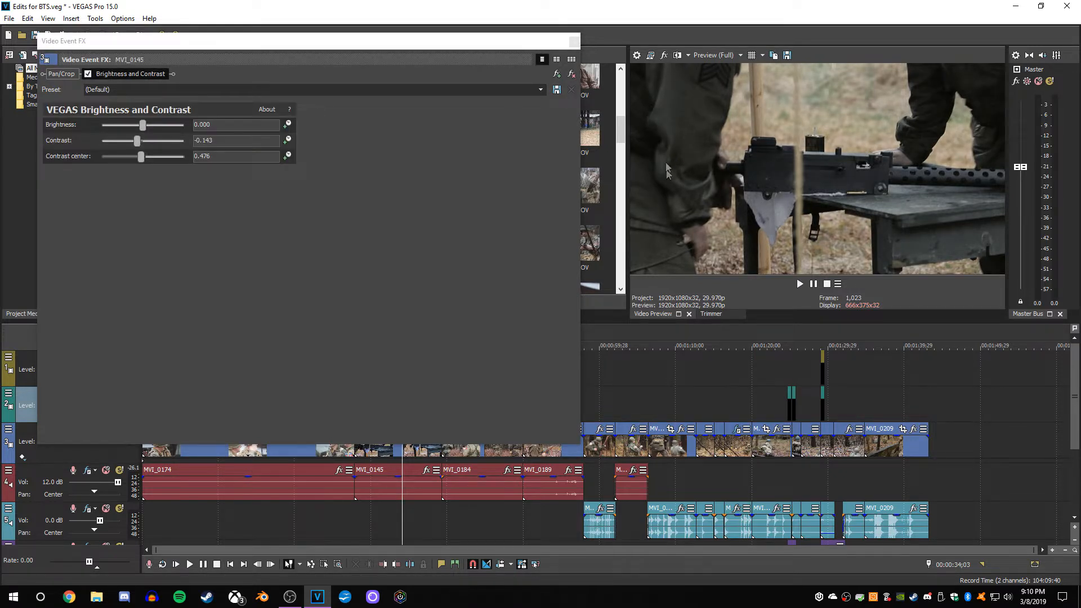
key("ctrl+shift+z")
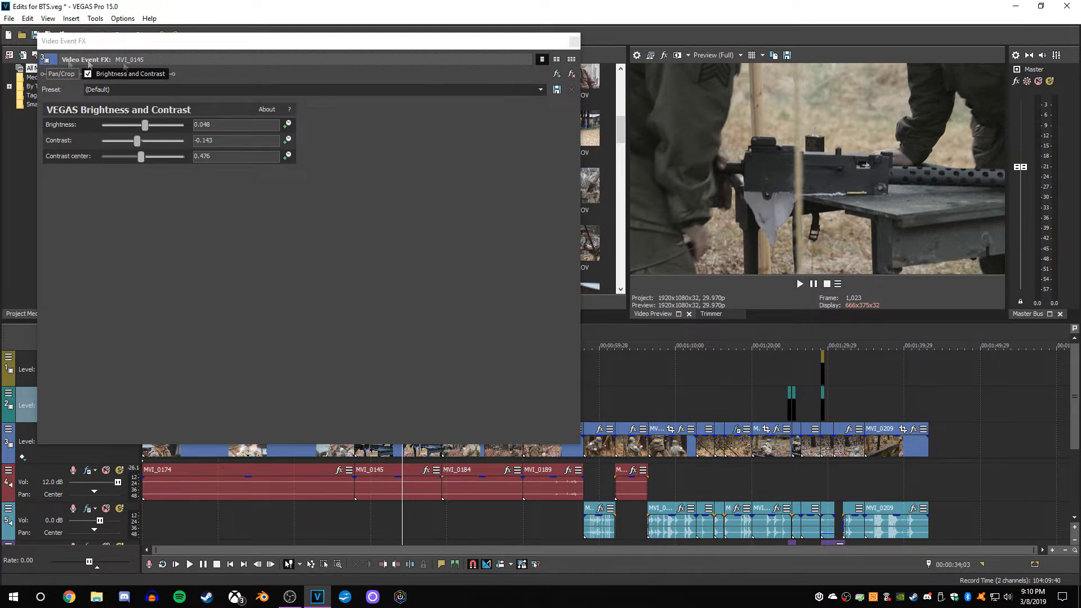
Compare the MVI_0145 shot with its Brightness and Contrast effect off and on, leave it on, and close the event effects.
left_click(88, 74)
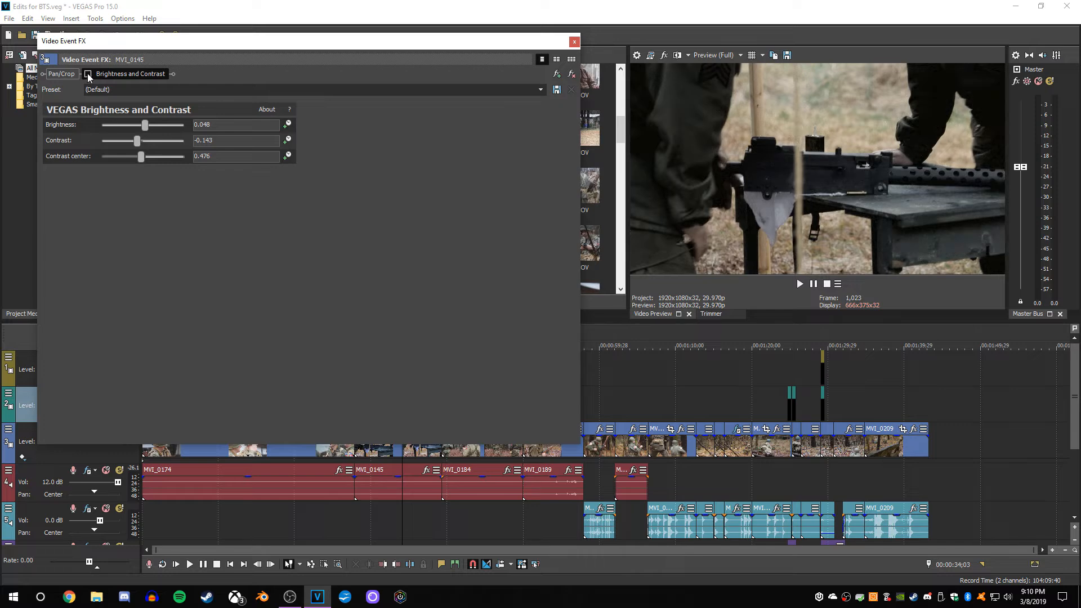
left_click(88, 73)
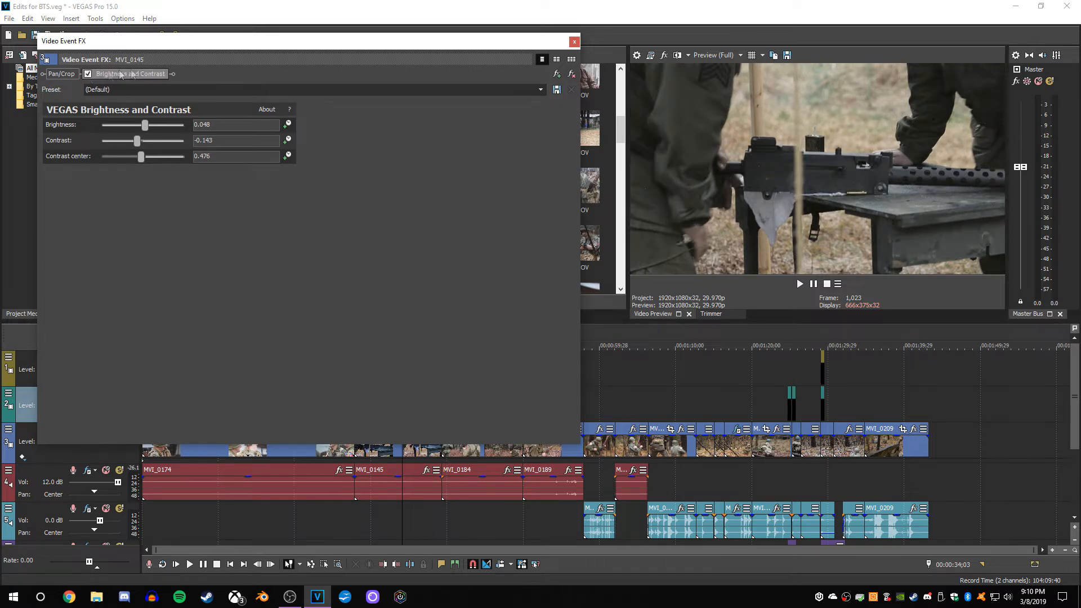
left_click(573, 43)
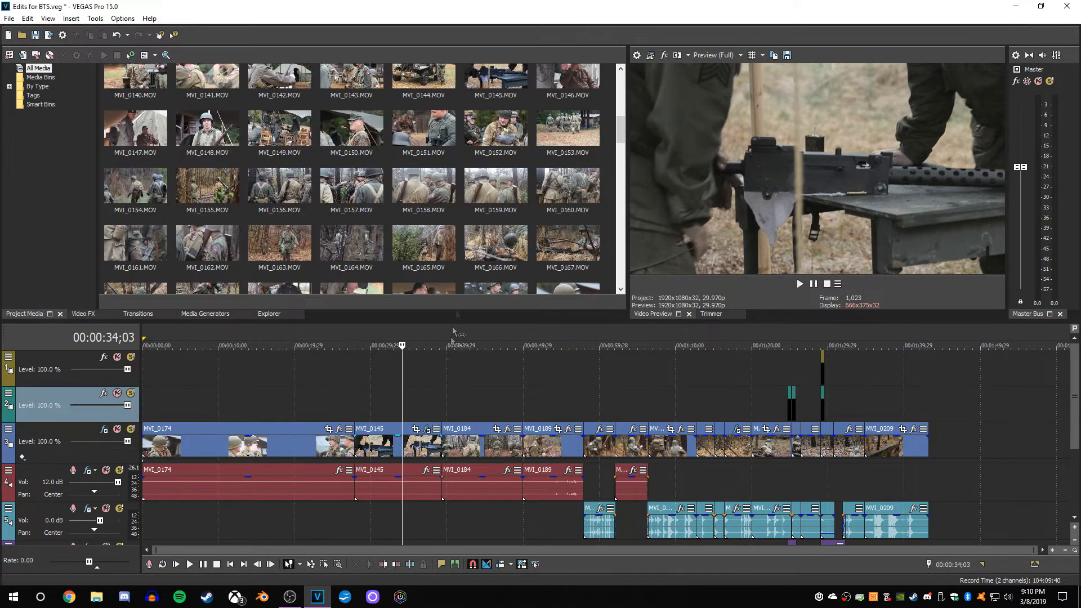
Compare the MVI_0199 shot at 00:01:17;19 with its event-level Brightness and Contrast effect on and off, and close the effects.
left_click(734, 399)
scroll(741, 446, "up", 2)
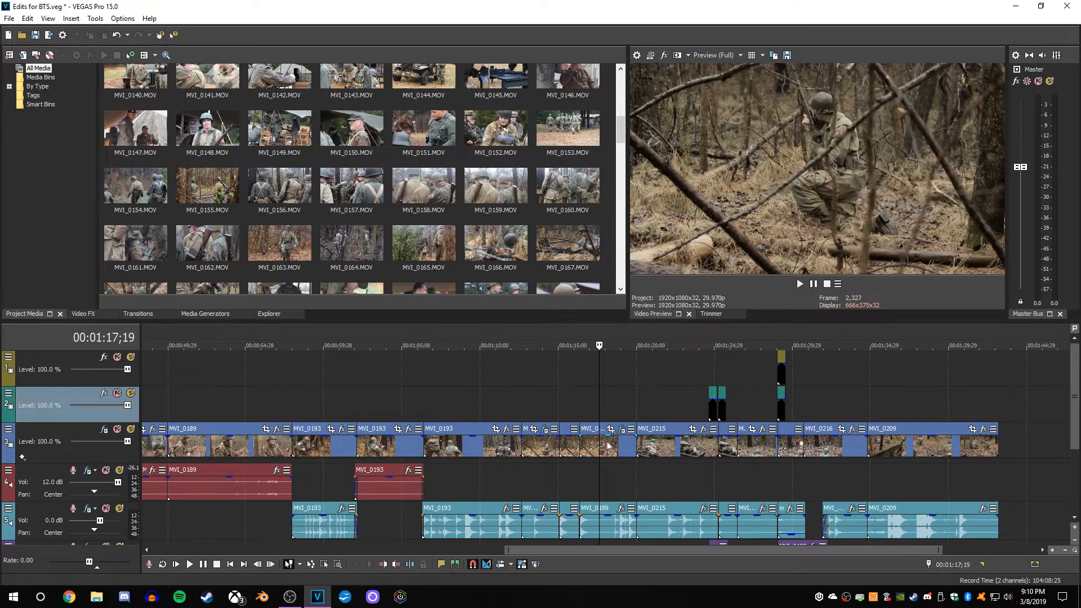
left_click(622, 428)
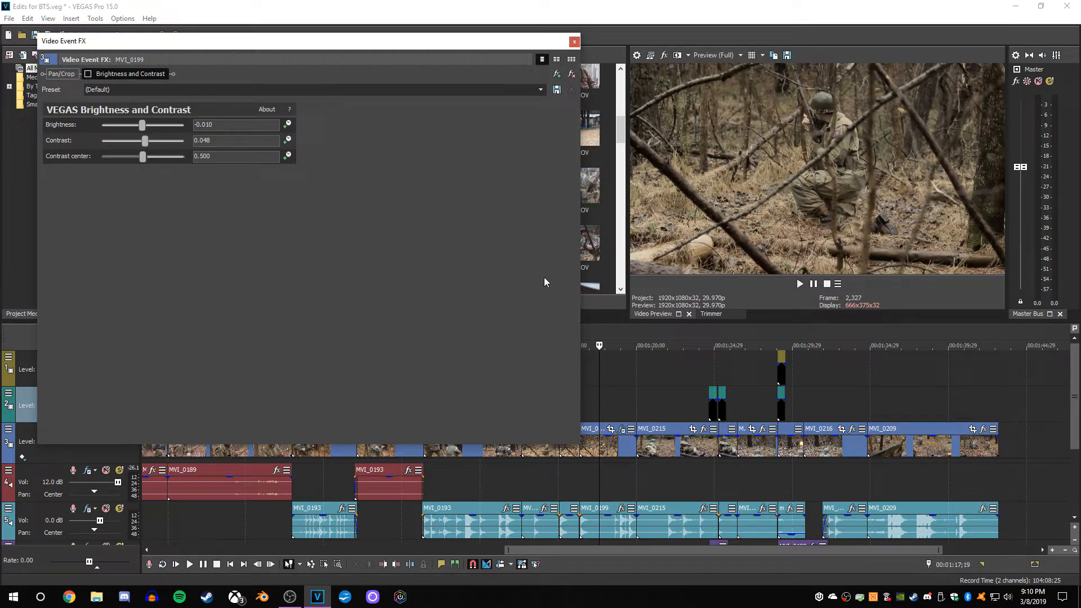
left_click(143, 125)
left_click(88, 73)
left_click(88, 73)
left_click(89, 73)
left_click(574, 42)
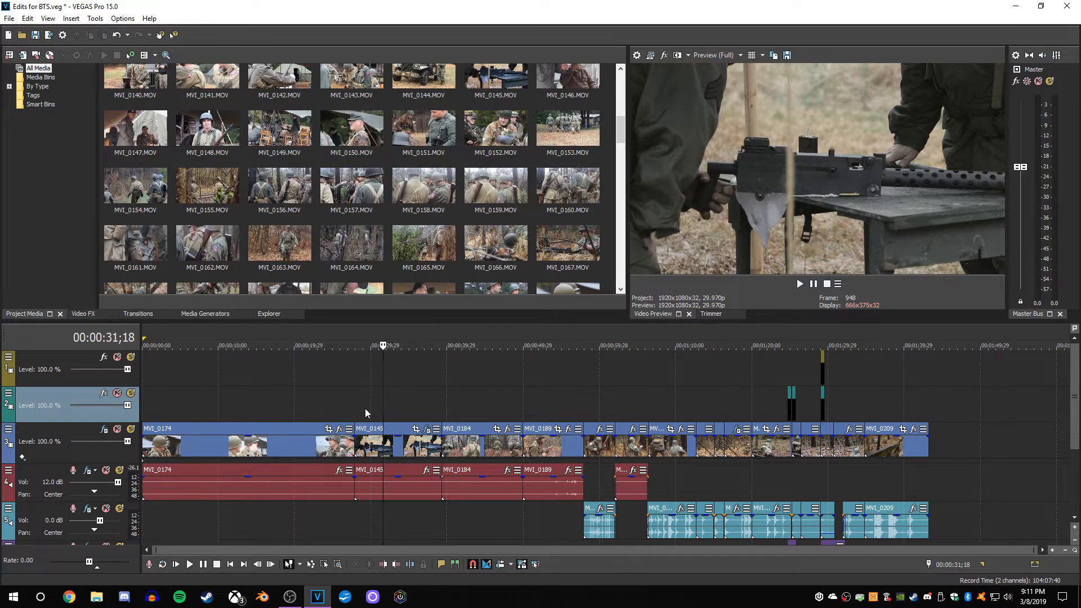
Undo the volume boost on audio track 4 and play the MVI_0174 clip from 00:00:19;17 at 0.0 dB.
left_click(324, 405)
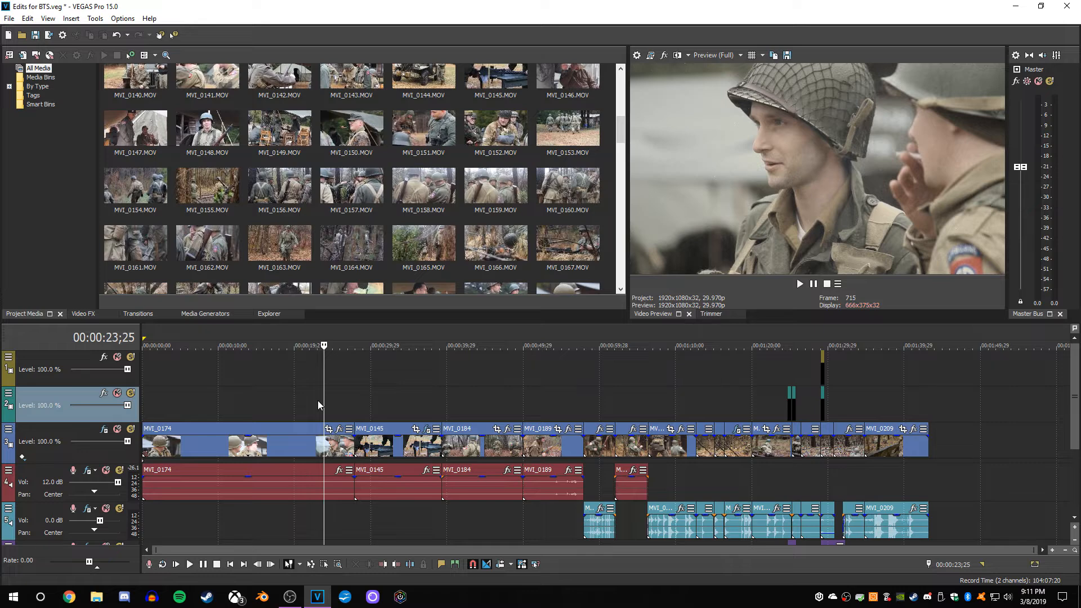
key("ctrl+z")
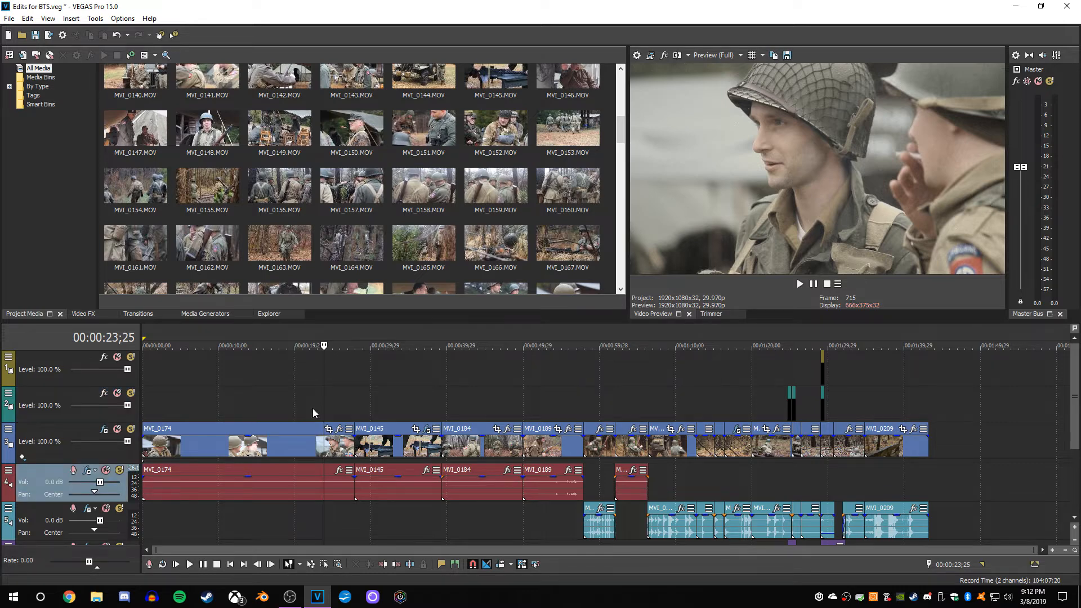
left_click(292, 413)
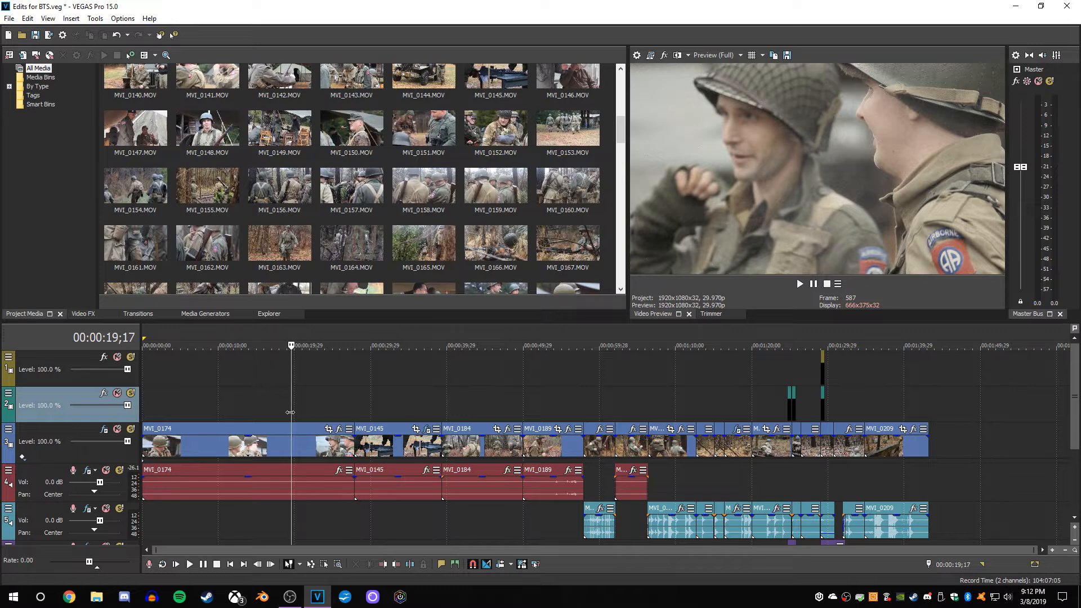
key("space")
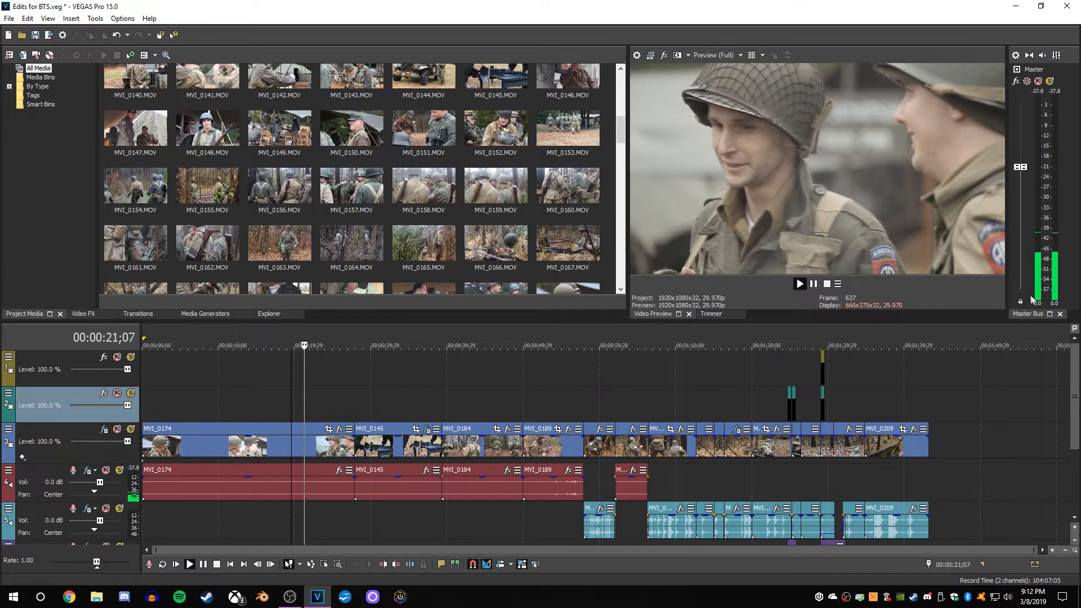
key("Return")
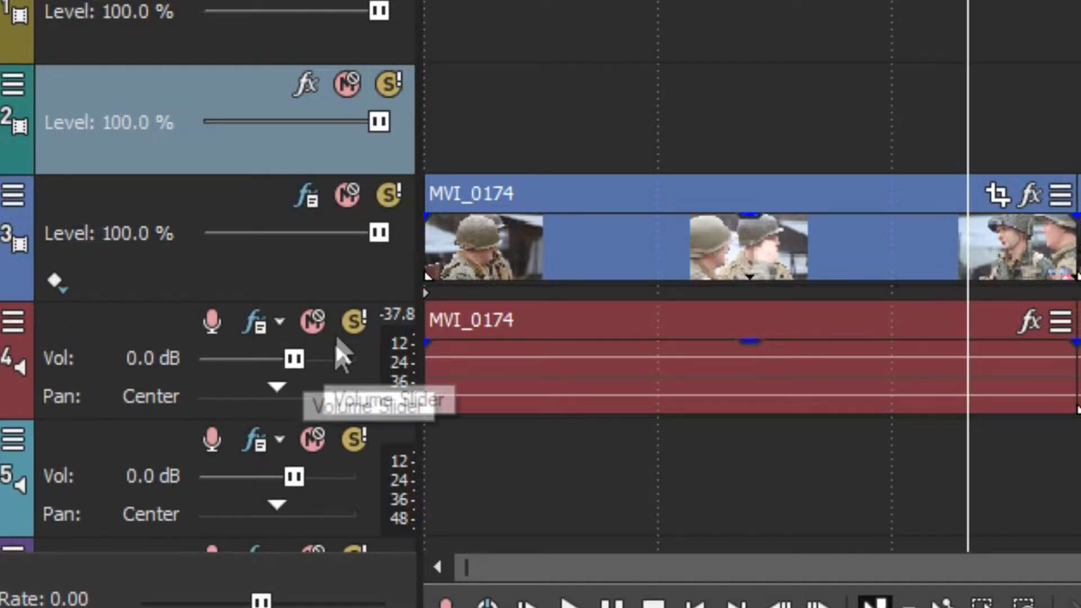
Raise the volume of audio track 4 to 12.0 dB and play the MVI_0174 clip from 00:00:17;26.
left_click_drag(290, 361, 382, 360)
left_click(843, 130)
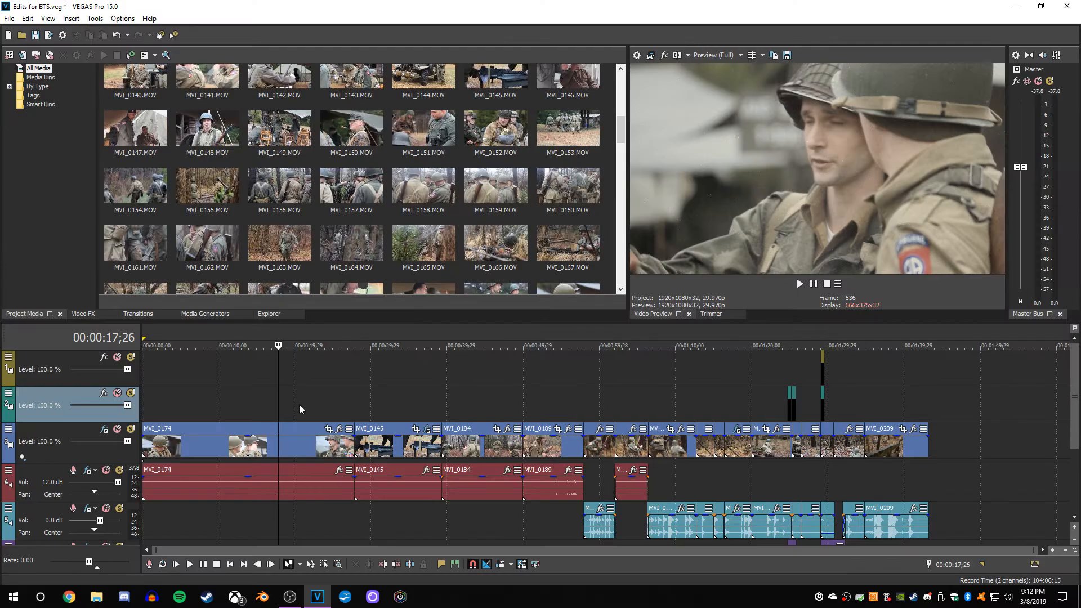
key("space")
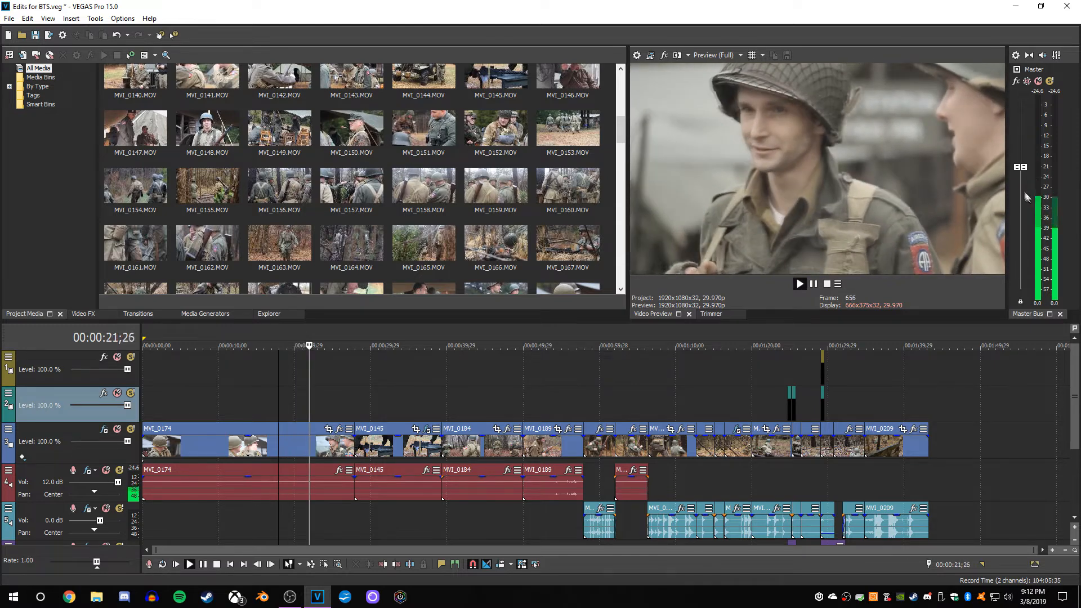
key("Return")
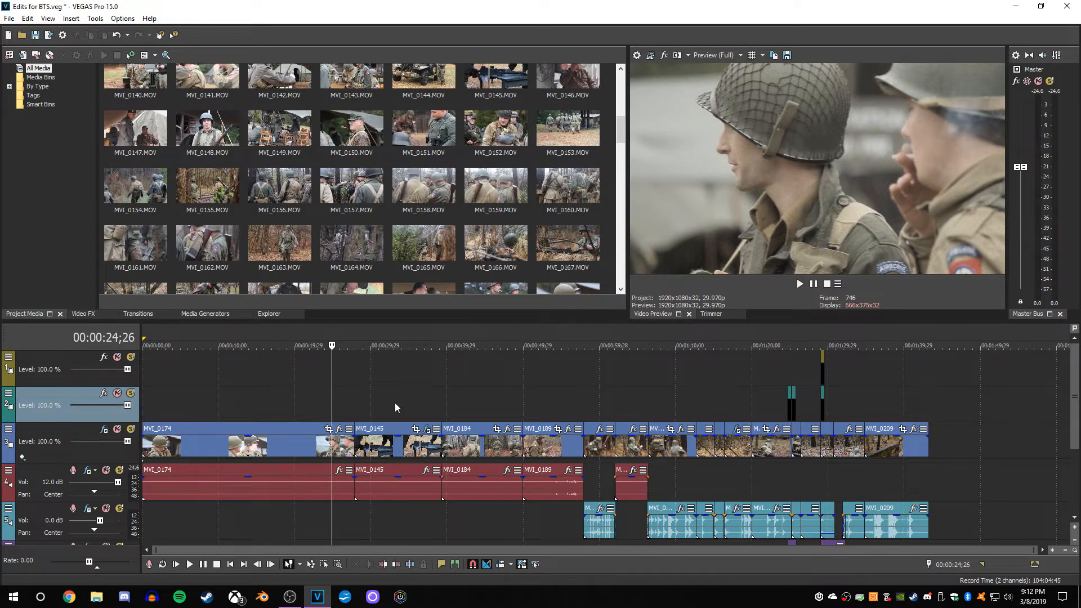
Open the audio effects of track 4 and listen to MVI_0174 from 00:00:17;26 with the high-shelf EQ band off.
left_click(87, 469)
left_click(278, 405)
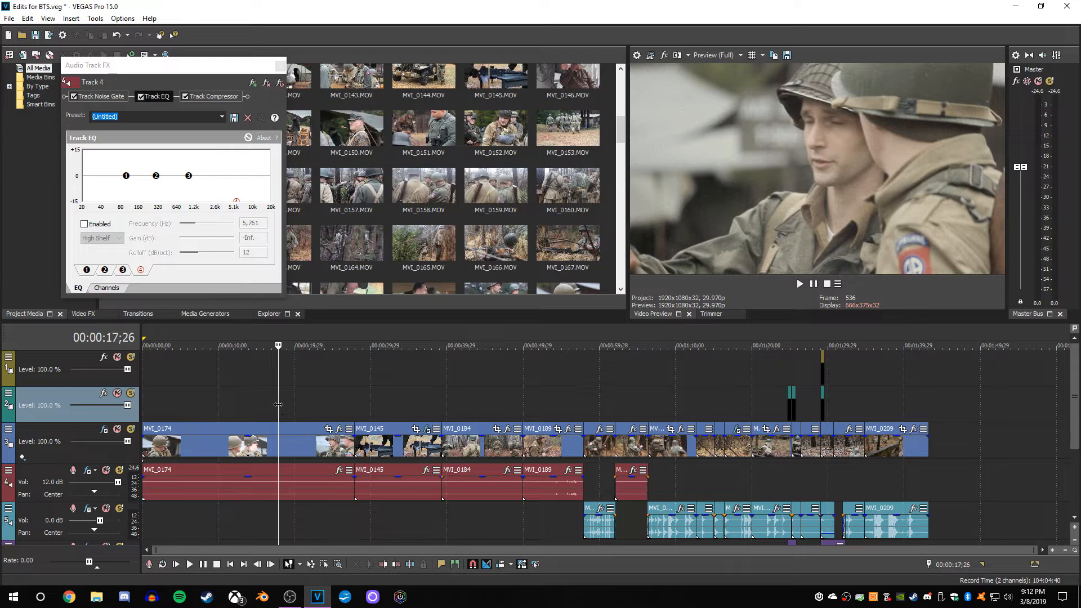
key("space")
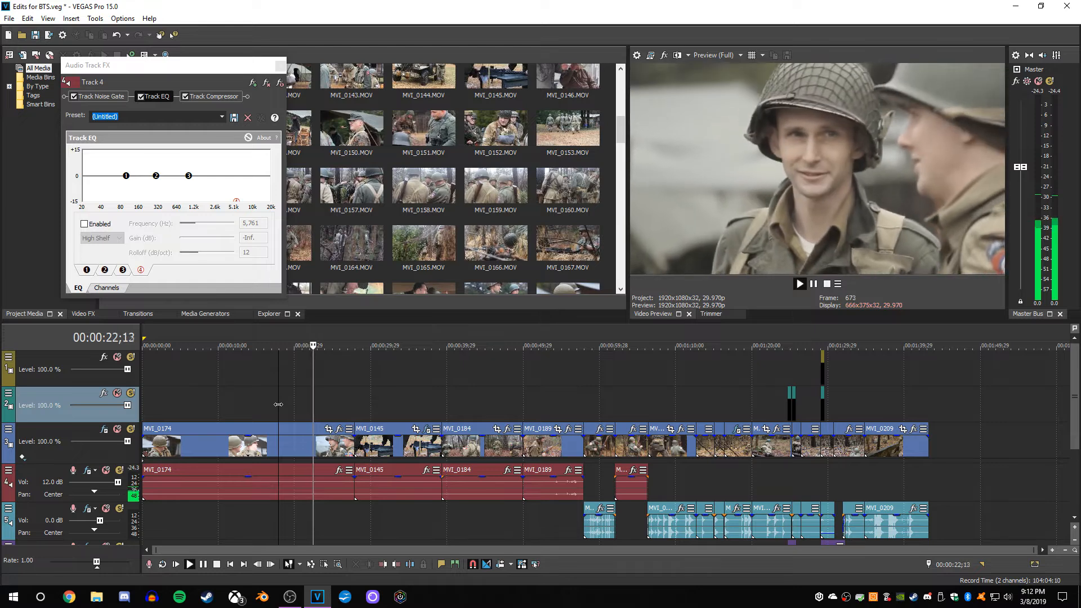
key("Return")
left_click(278, 404)
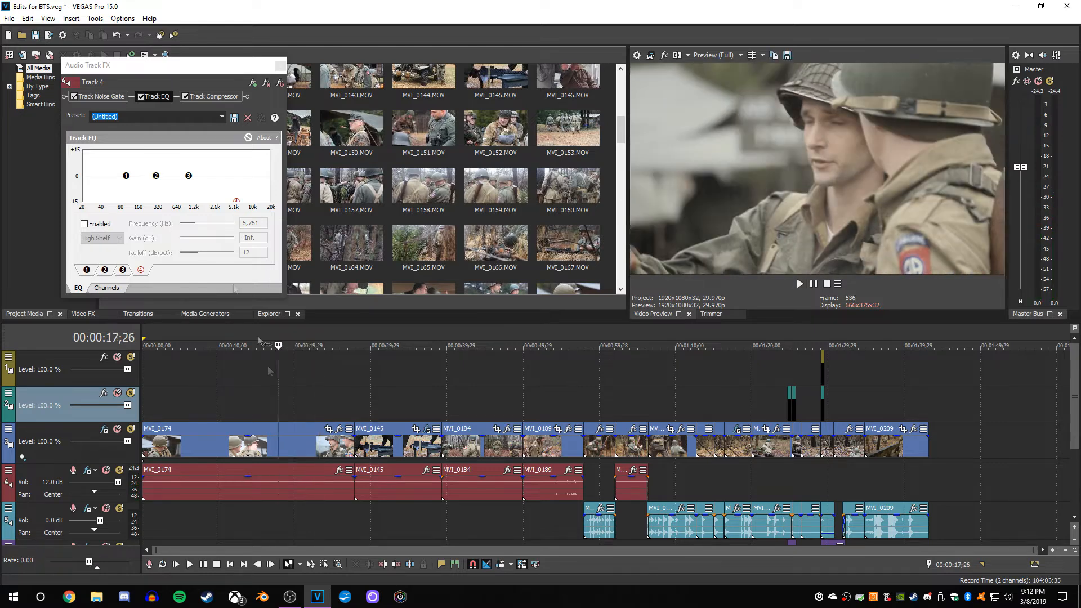
Enable the high-shelf band 4 in track 4's EQ, listen to MVI_0174 from 00:00:17;19, and close the audio effects.
left_click(86, 224)
left_click(84, 224)
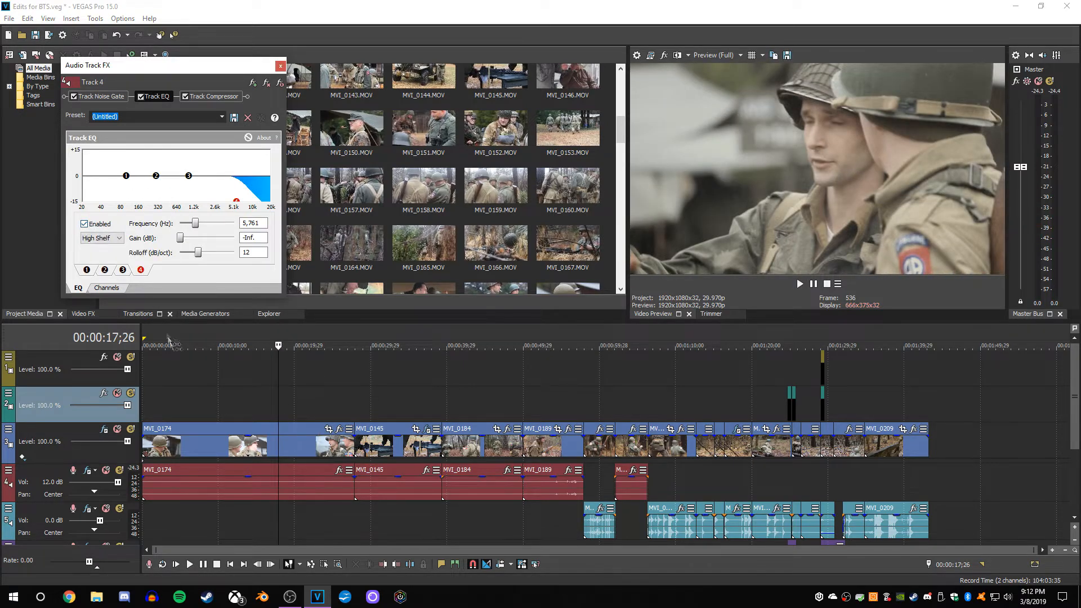
left_click(275, 404)
key("space")
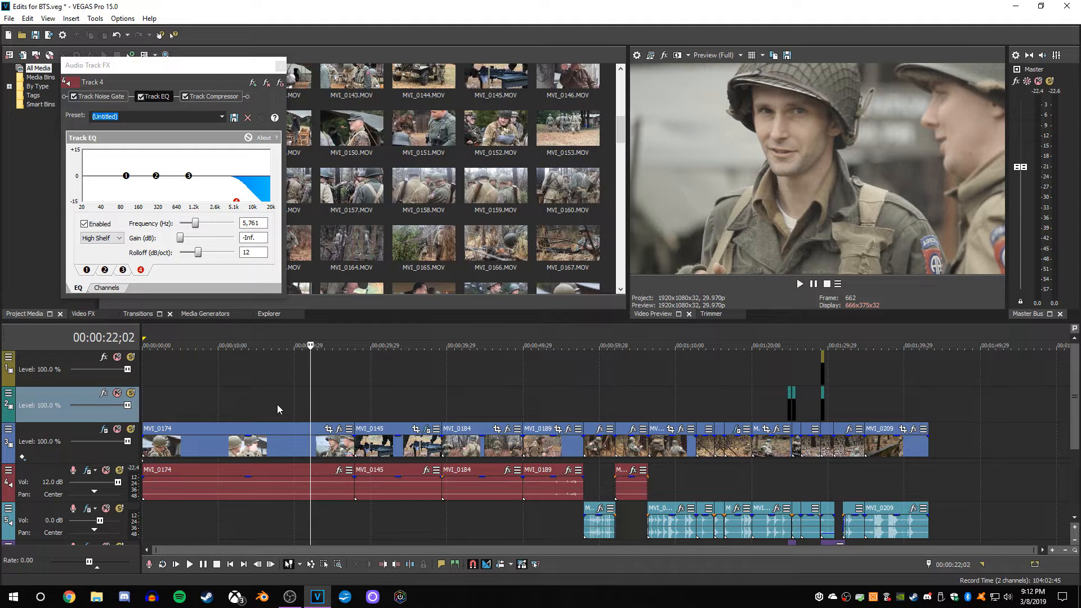
key("space")
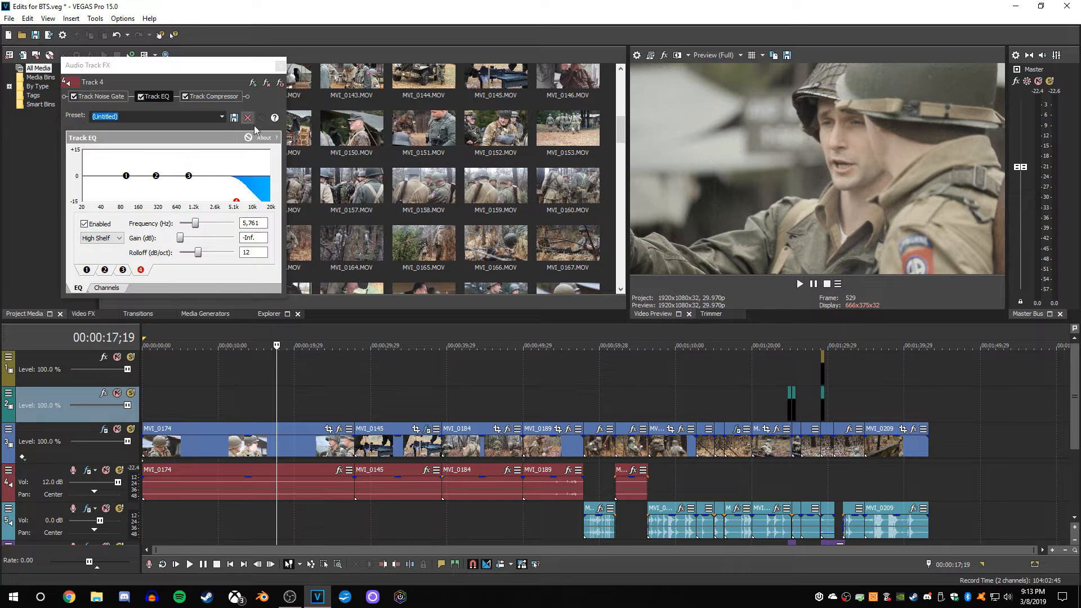
left_click(279, 66)
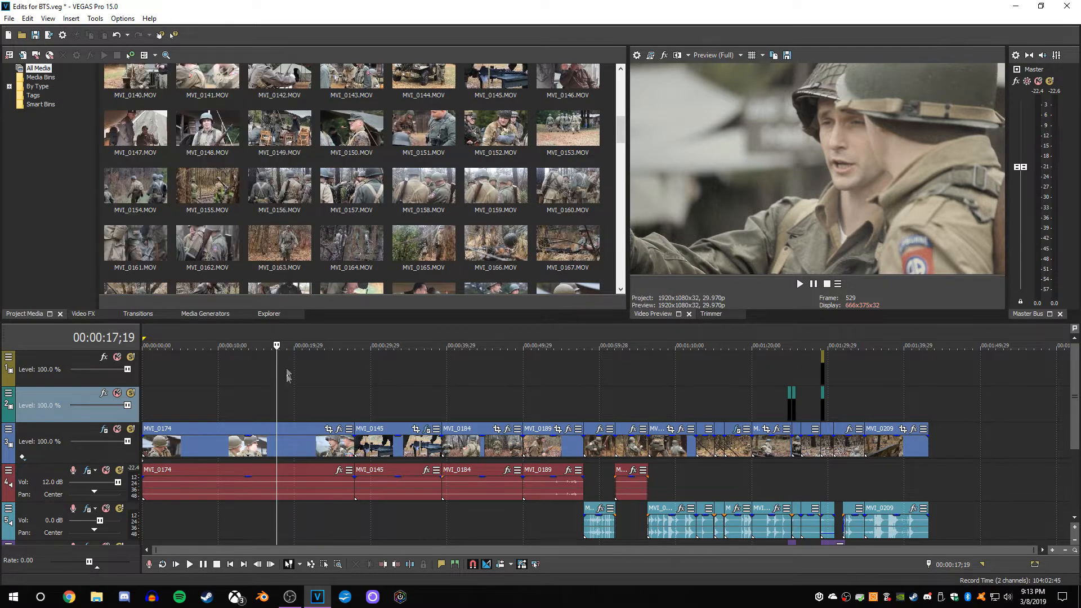
Play the processed MVI_0174 audio once more and pause at 00:00:24;00.
left_click(282, 403)
key("space")
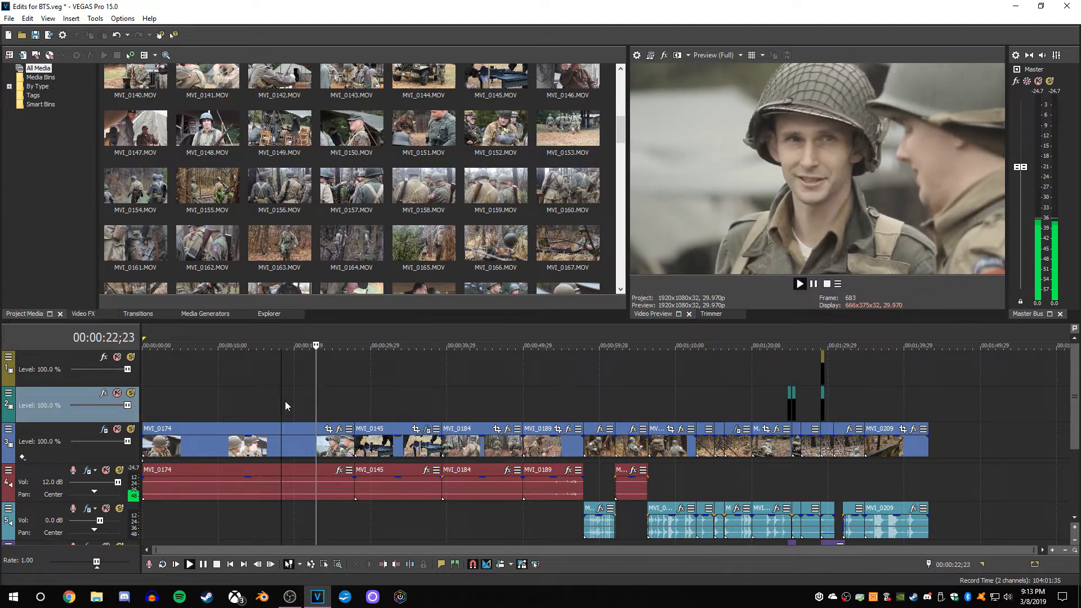
key("Return")
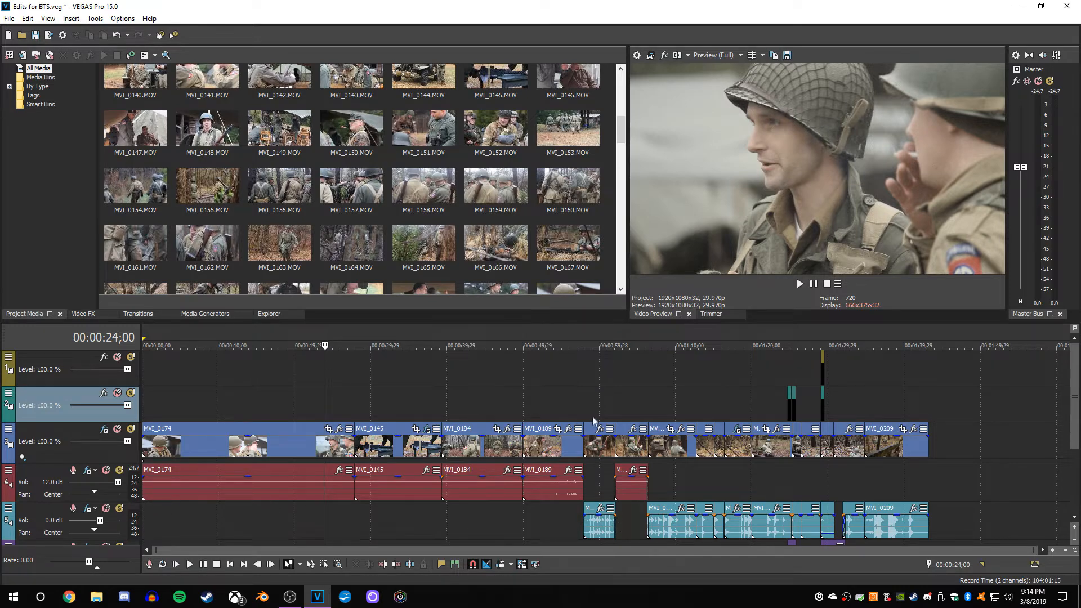
Play the woodland gunfire section from 00:00:57;27 to check how its audio moves between tracks 4 and 5.
left_click(584, 402)
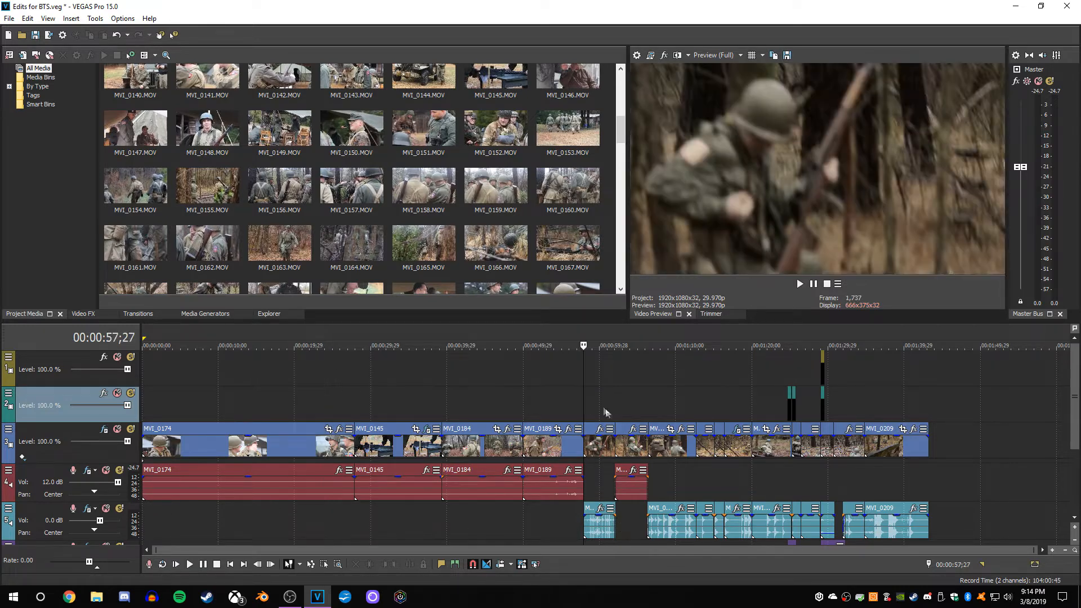
scroll(621, 450, "up", 1)
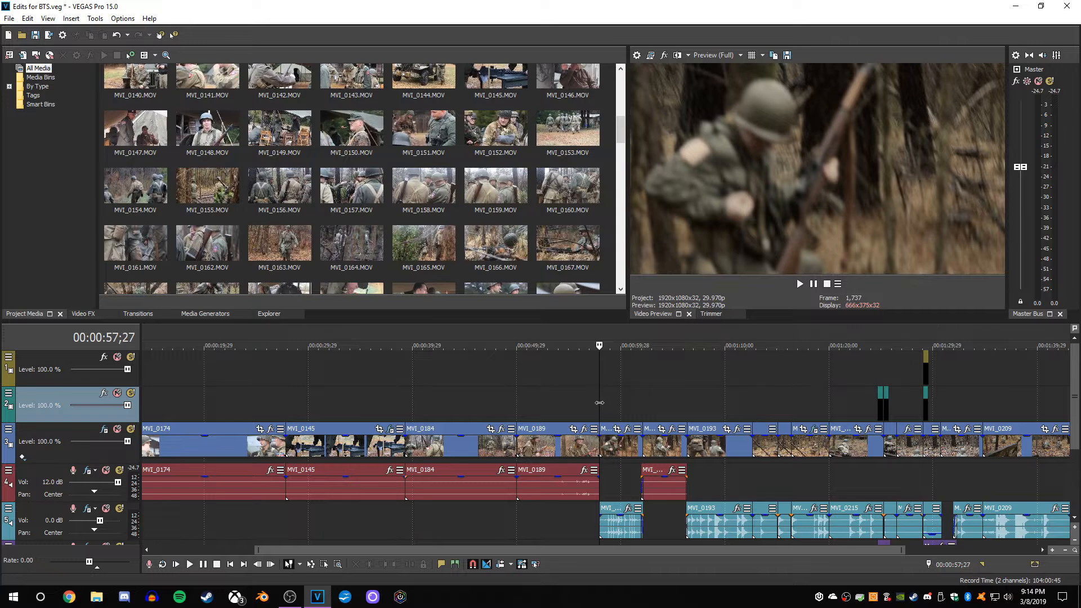
key("space")
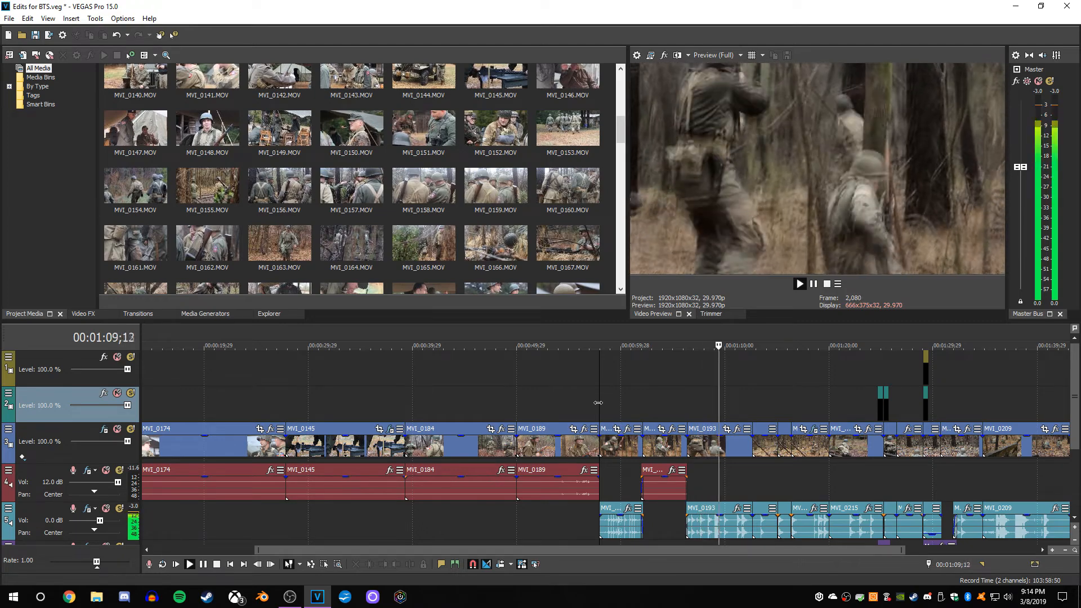
key("space")
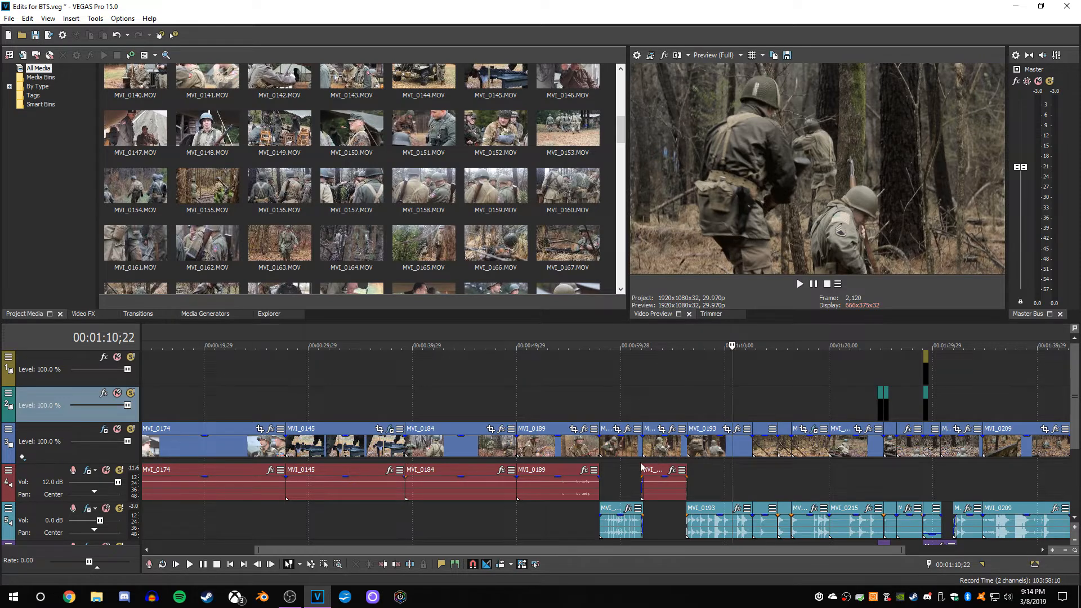
Look up the group removal option for the first MVI_0193 video clip, then close it without ungrouping the clip.
left_click(625, 408)
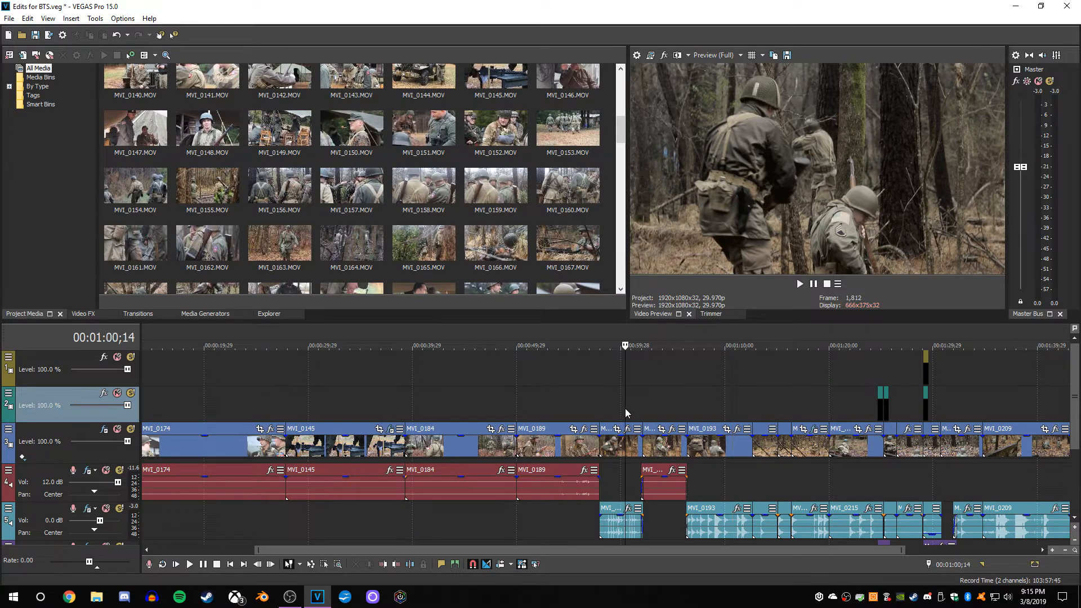
scroll(630, 411, "up", 3)
scroll(631, 411, "up", 1)
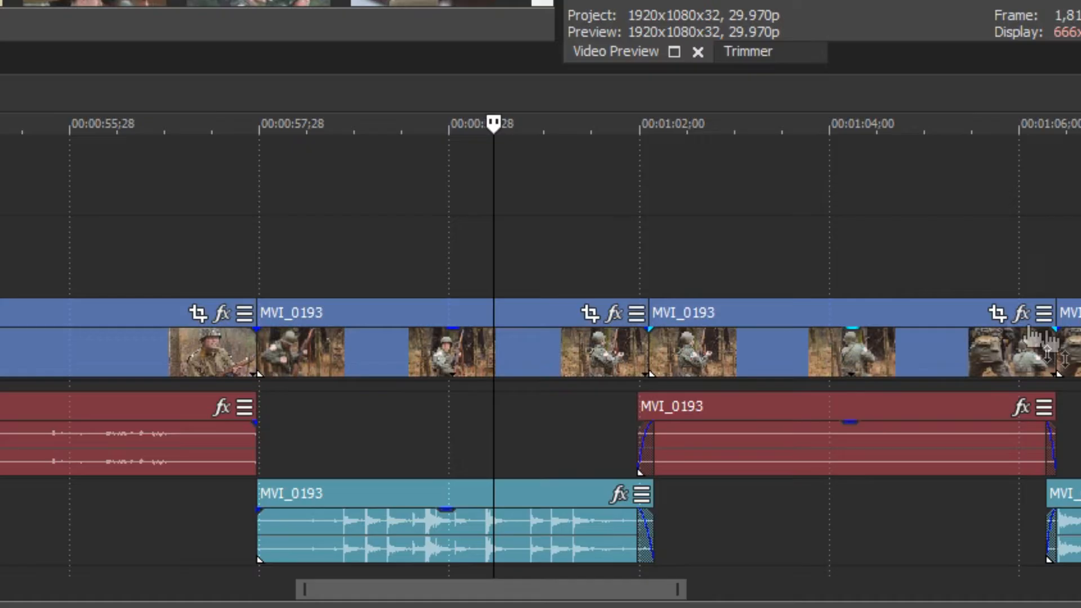
right_click(406, 343)
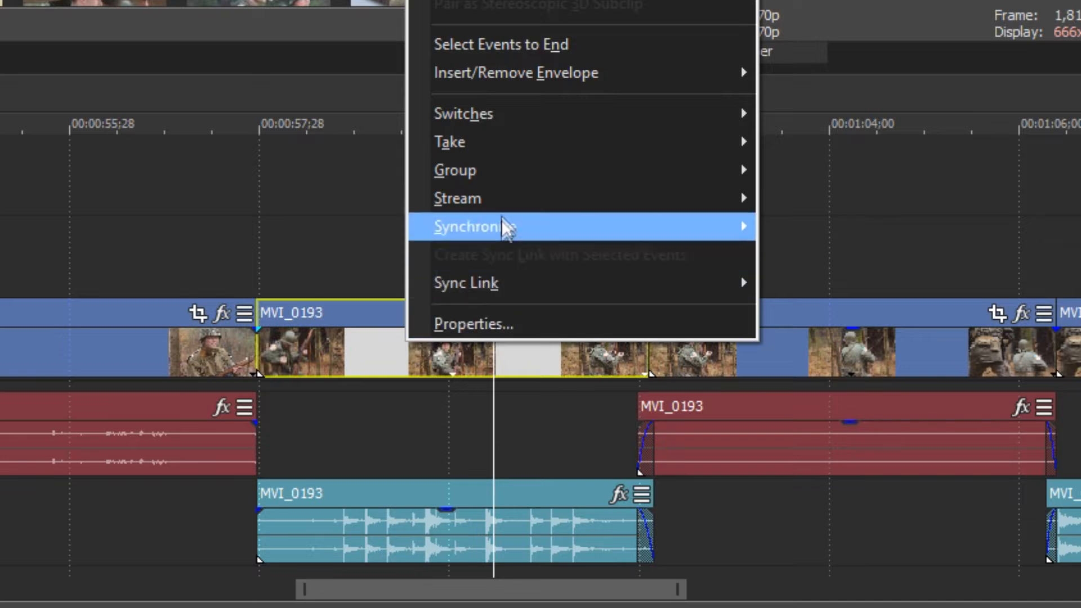
mouse_move(543, 183)
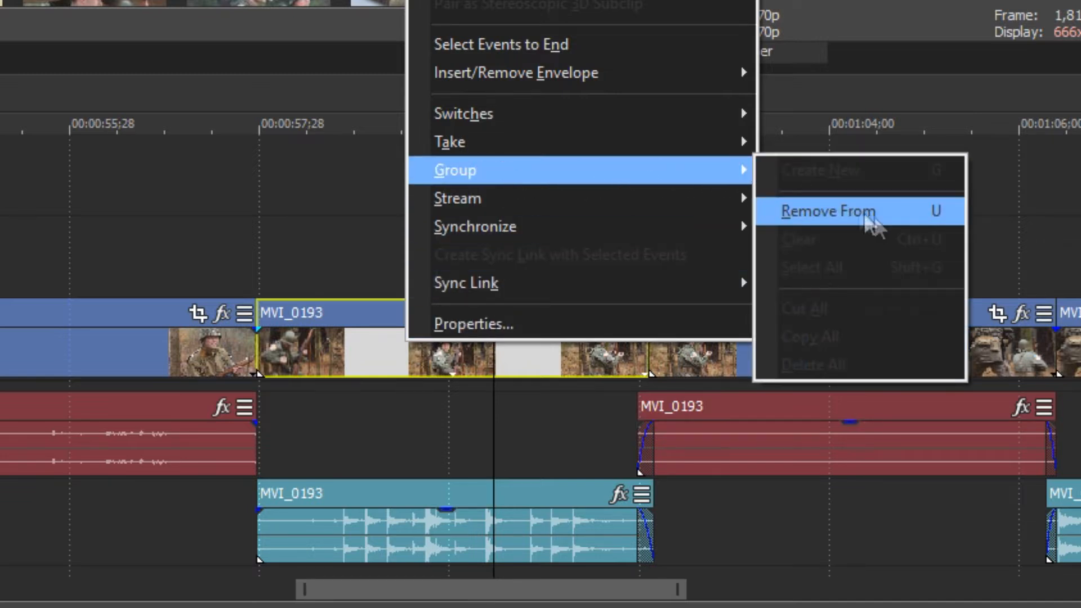
left_click(1077, 241)
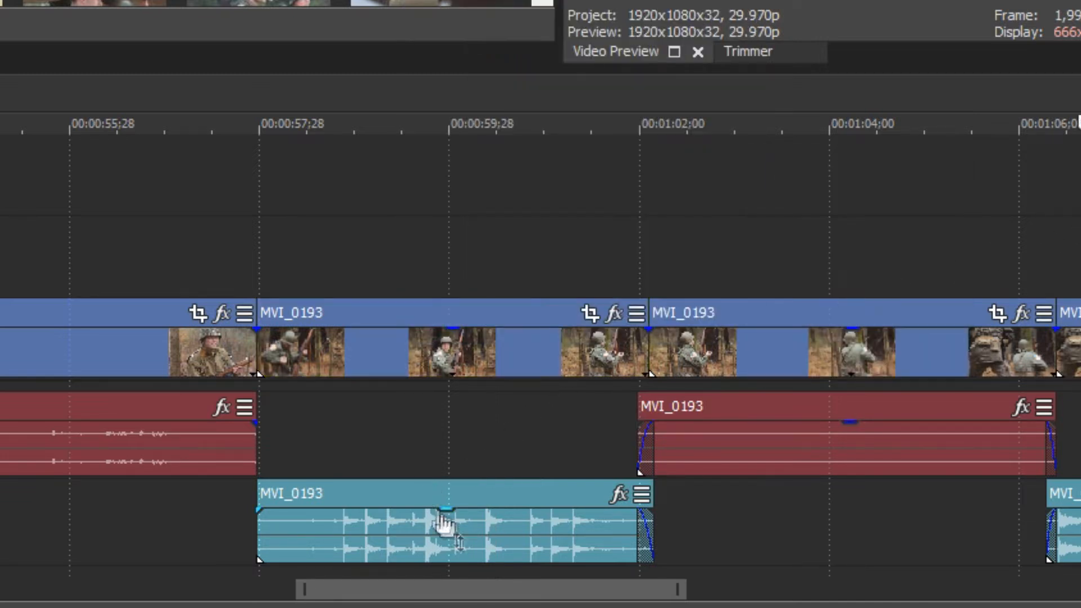
Put the MVI_0193 gunfire audio clips on track 4 and listen to the section from 00:00:57;27.
mouse_move(441, 507)
left_mouse_down()
mouse_move(649, 506)
mouse_move(426, 506)
mouse_move(454, 499)
mouse_move(441, 502)
left_mouse_up()
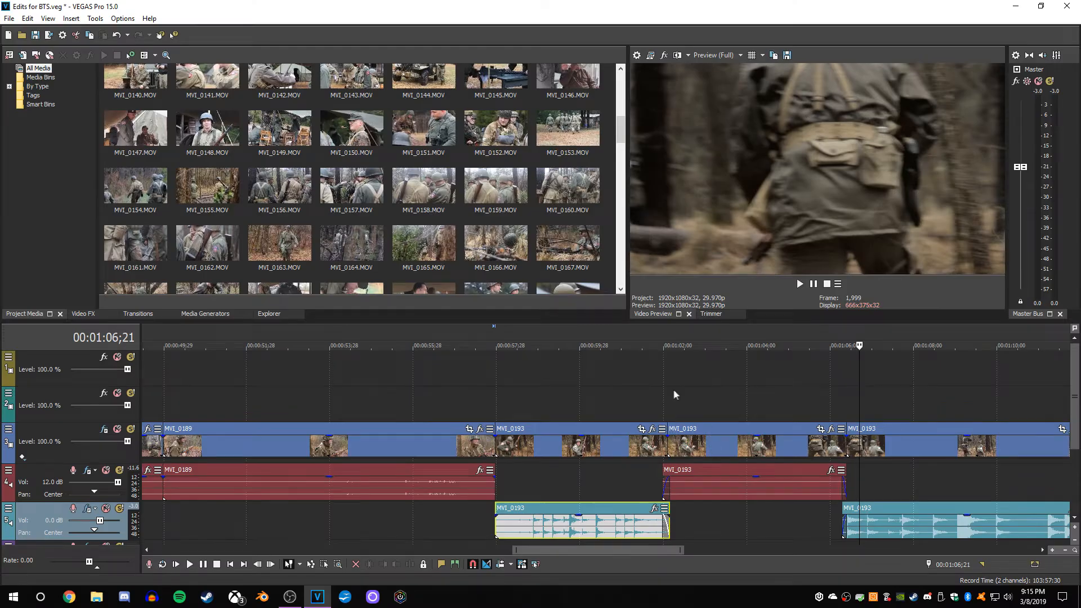
left_click(667, 389)
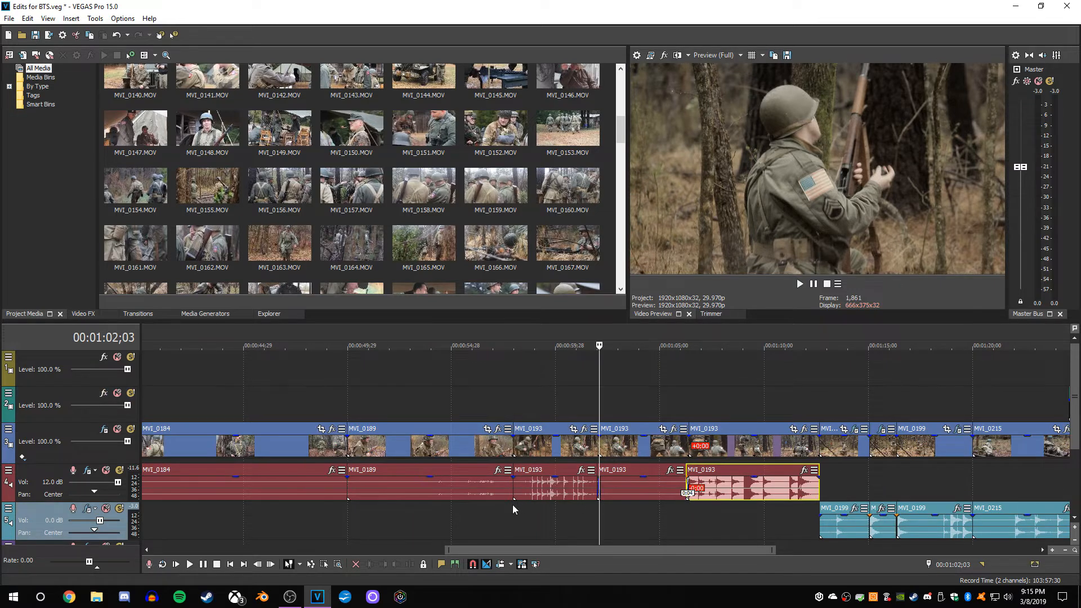
left_click(512, 505)
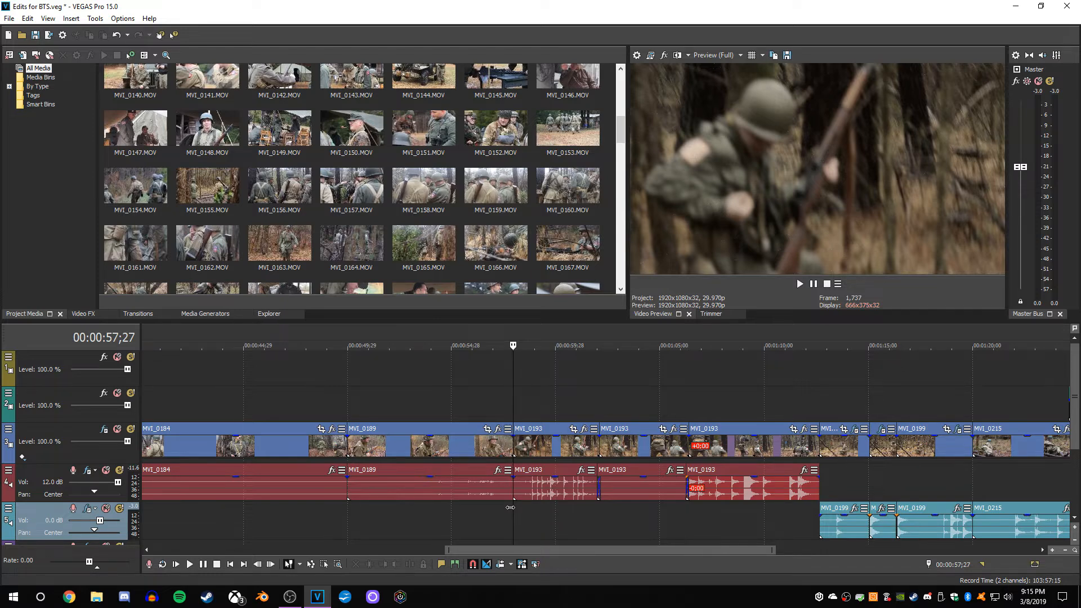
key("space")
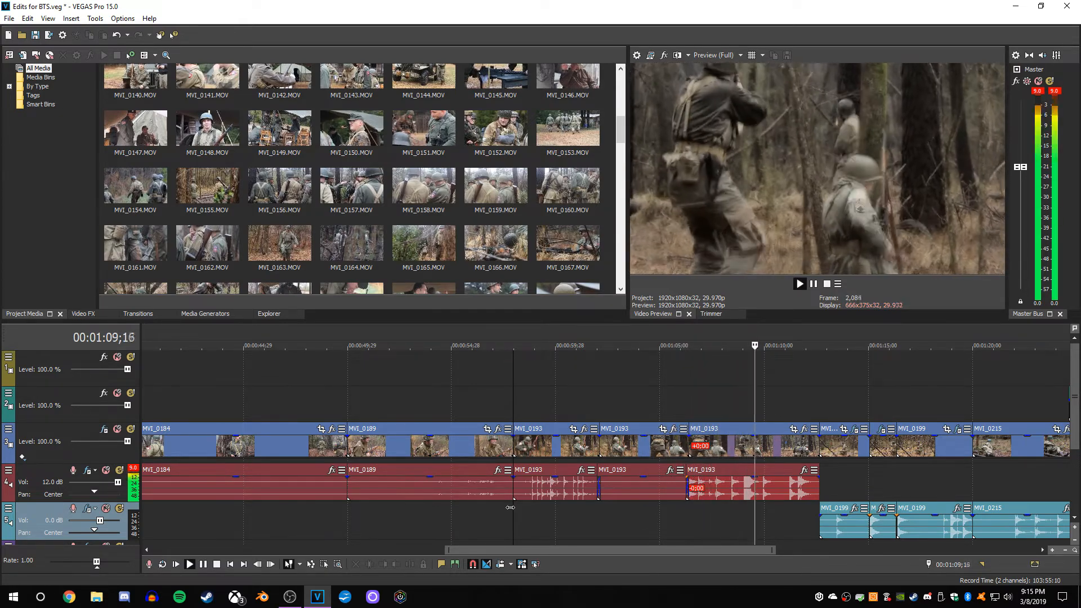
key("Return")
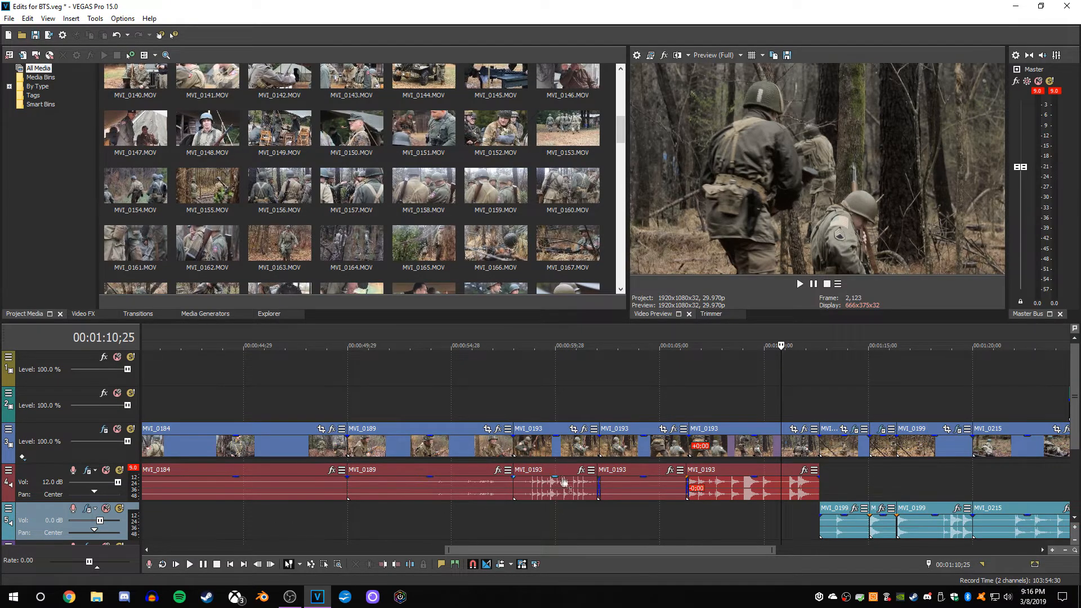
Move the first and third MVI_0193 audio clips to track 5 and trim the middle clip on track 4 to start at the video cut.
left_click_drag(563, 483, 561, 513)
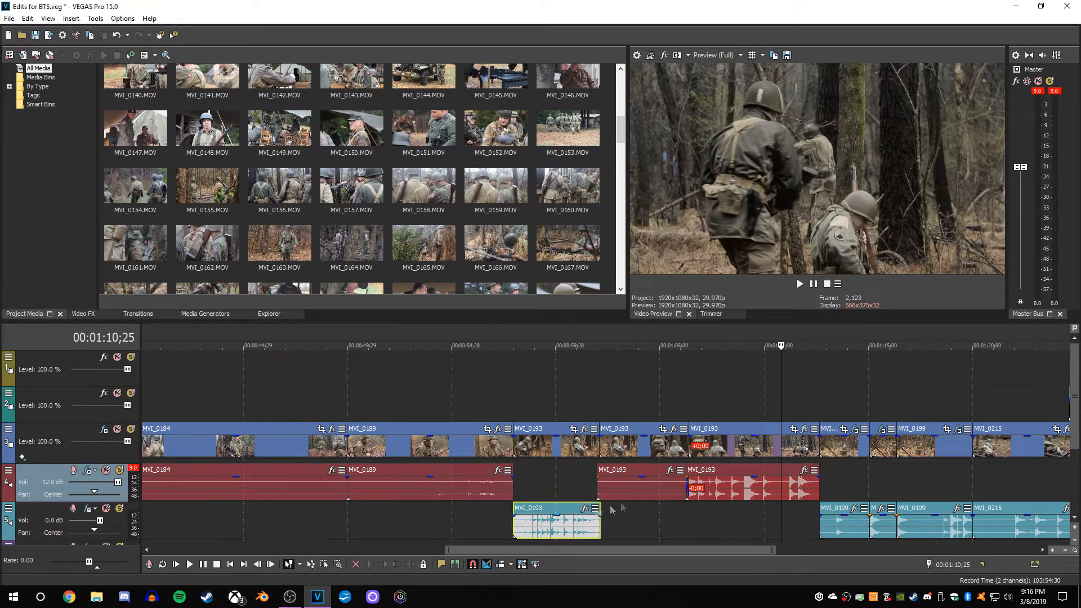
left_click_drag(706, 469, 703, 510)
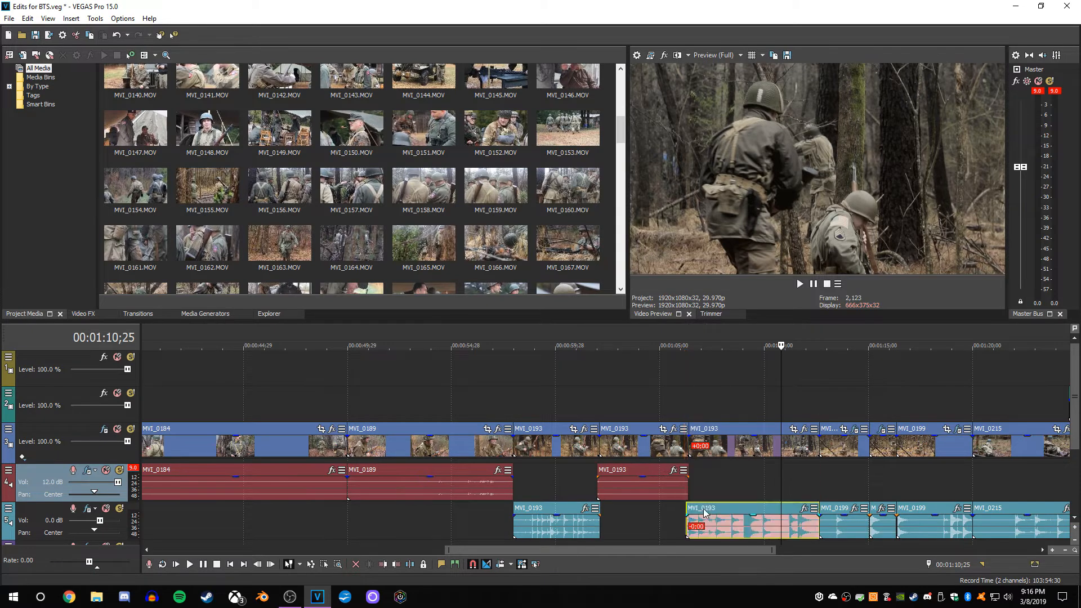
left_click(590, 495)
scroll(603, 491, "up", 5)
left_click_drag(645, 521, 646, 488)
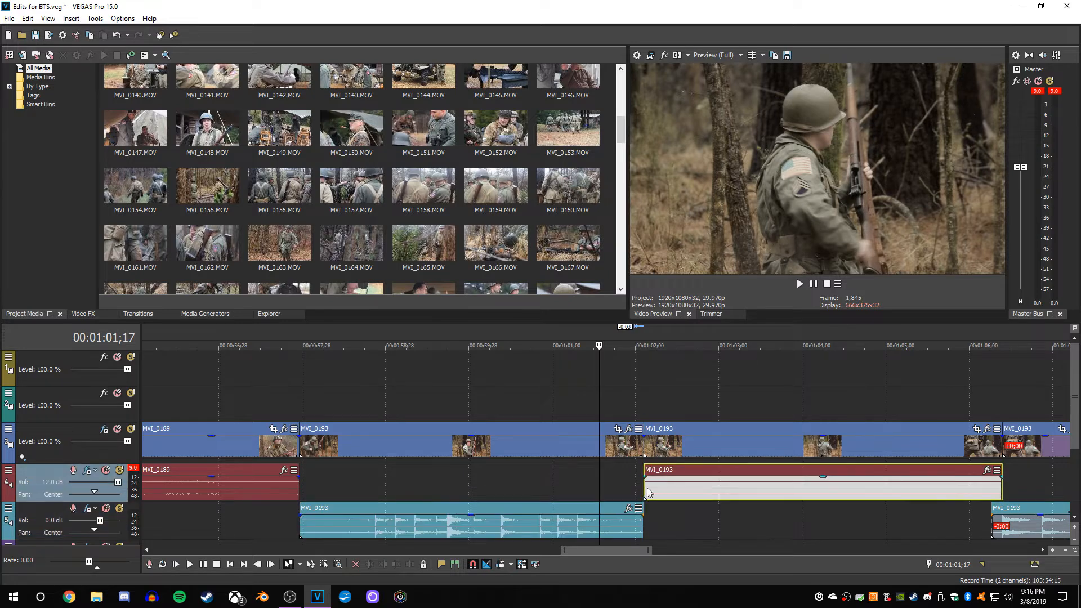
Play across the hard audio cut between the first MVI_0193 clip on track 5 and the next one on track 4.
left_click(612, 488)
left_click(575, 491)
left_click(495, 484)
key("space")
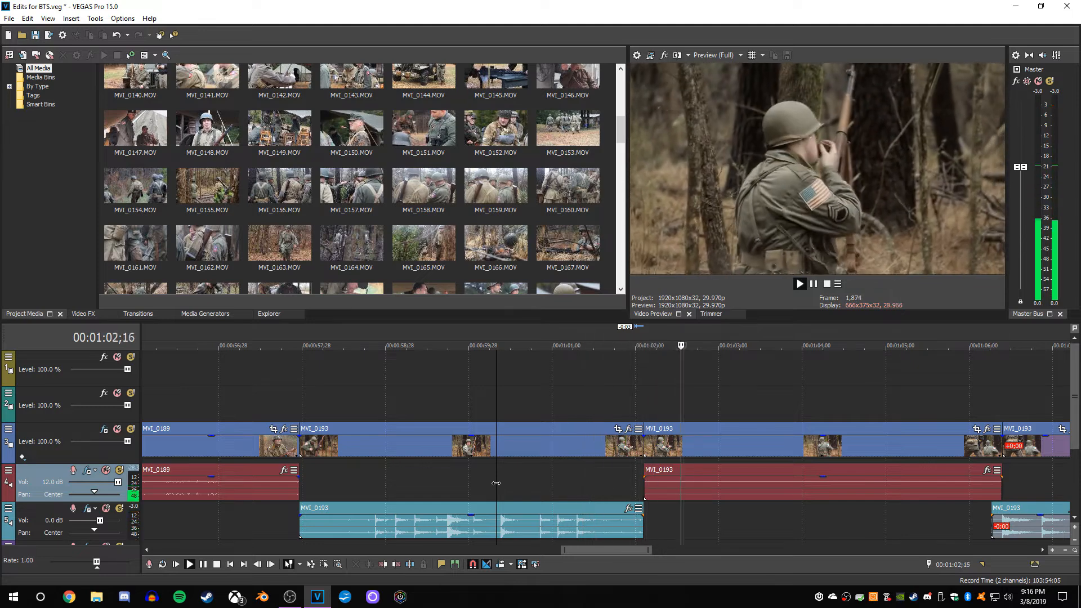
key("Return")
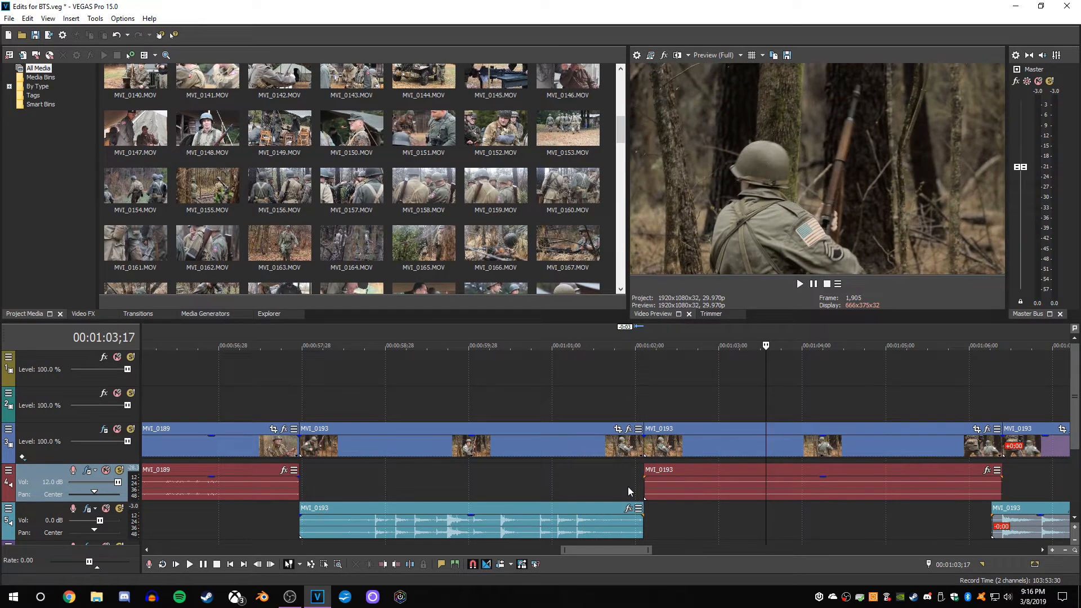
Extend the track 4 MVI_0193 clip's start back about 4 frames, crossfade it with the preceding track 5 clip, and listen from 00:01:01;05.
left_click_drag(645, 485, 634, 484)
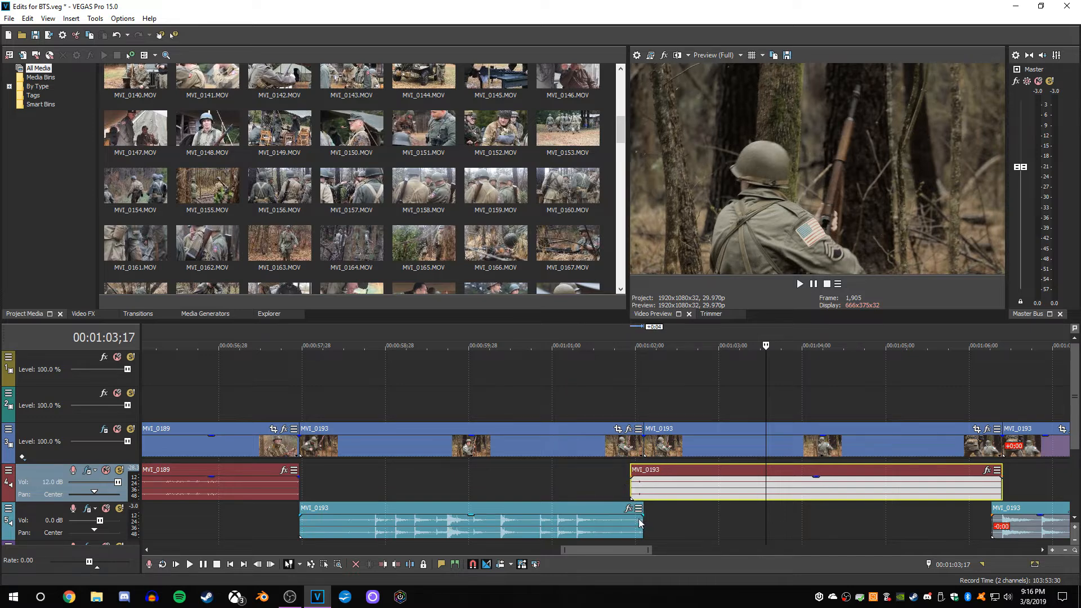
left_click_drag(627, 477, 630, 509)
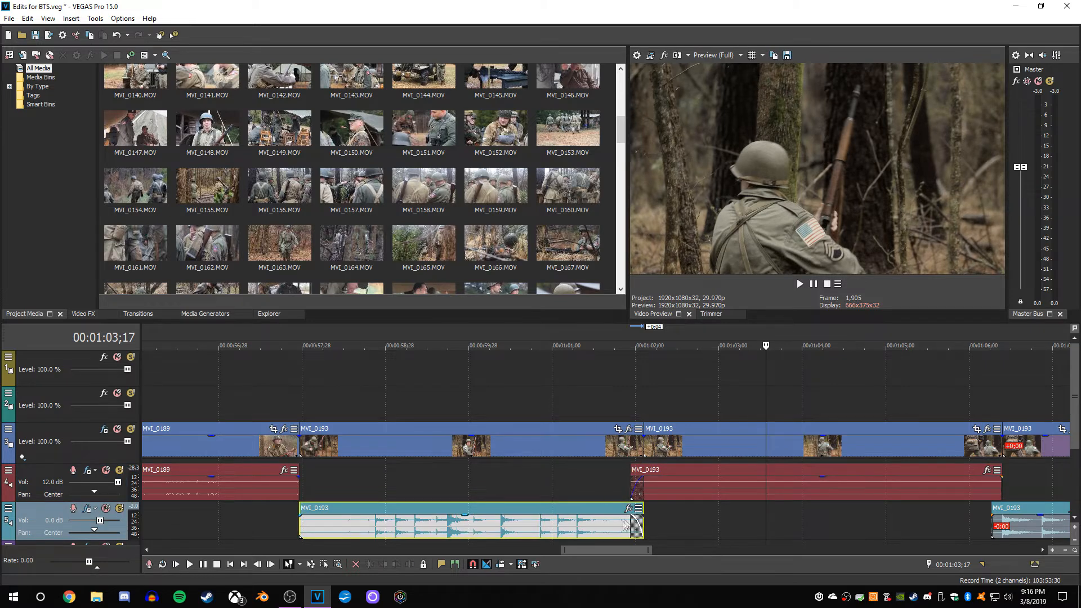
left_click(616, 491)
left_click(566, 487)
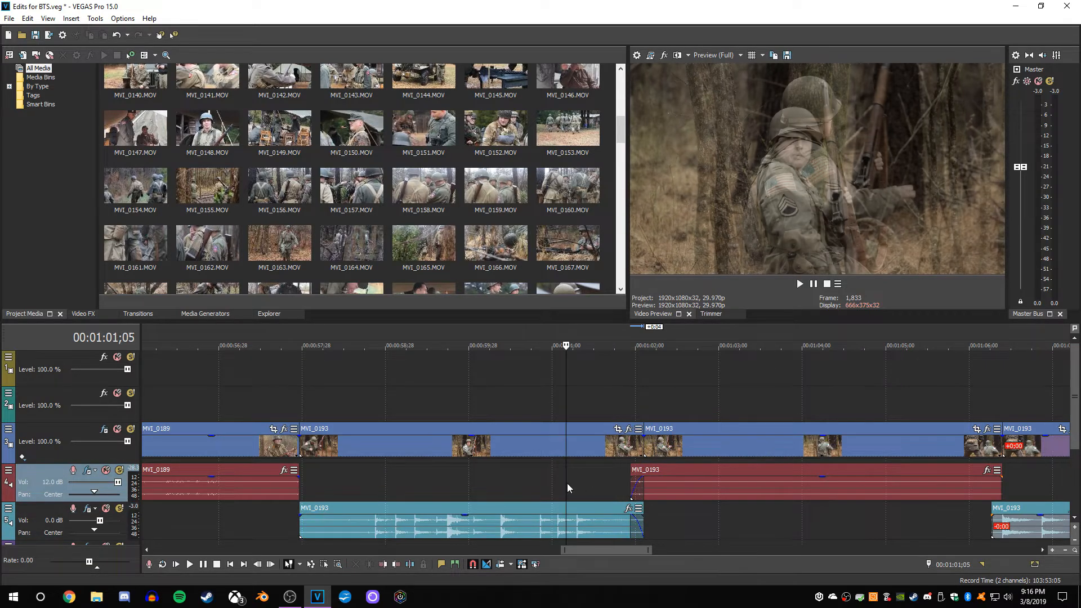
key("space")
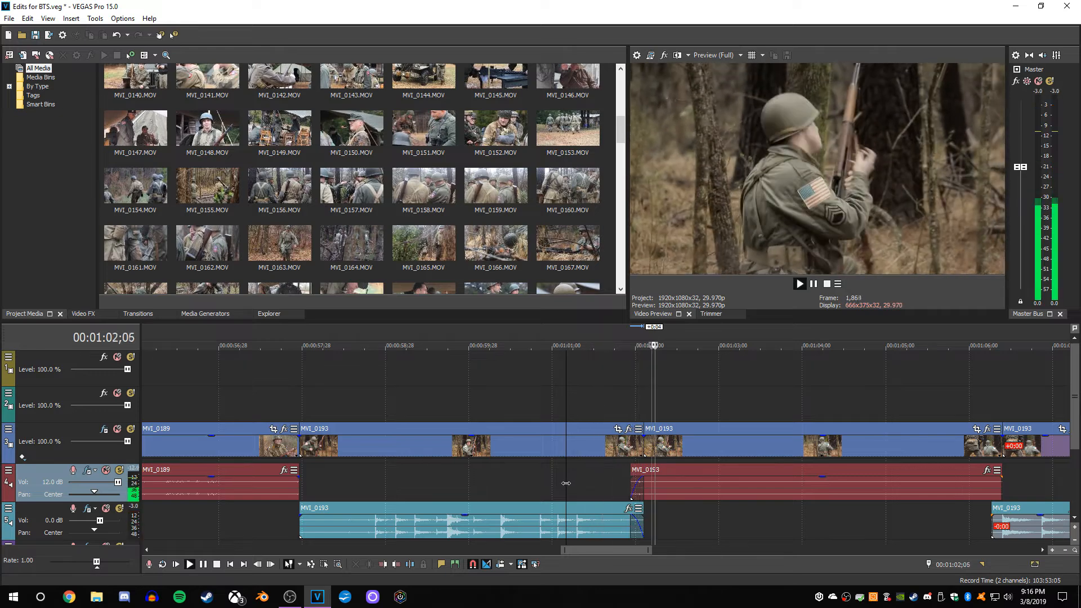
Lengthen the audio crossfade by extending the track 4 clip's start back about 5 more frames, and listen from 00:01:01;02.
mouse_move(631, 484)
left_mouse_down()
mouse_move(615, 485)
mouse_move(643, 478)
left_mouse_up()
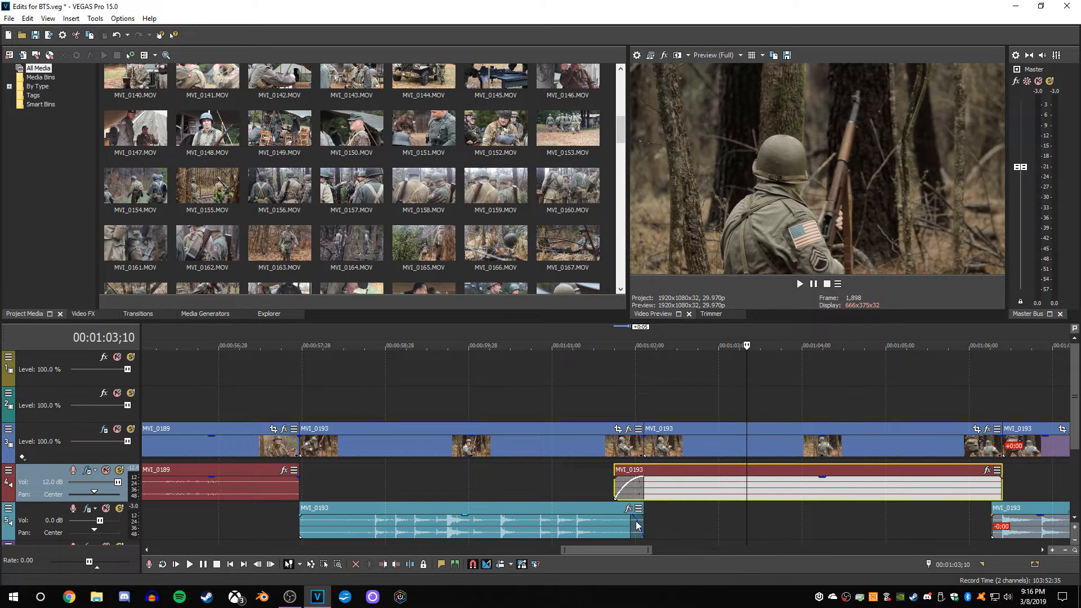
left_click_drag(637, 524, 614, 521)
left_click(558, 480)
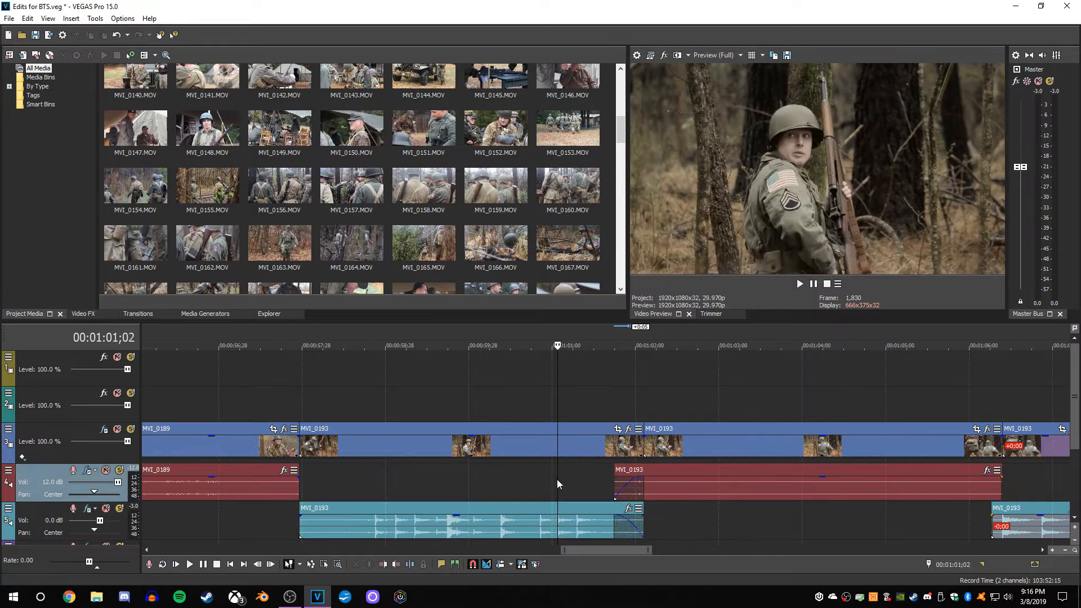
key("space")
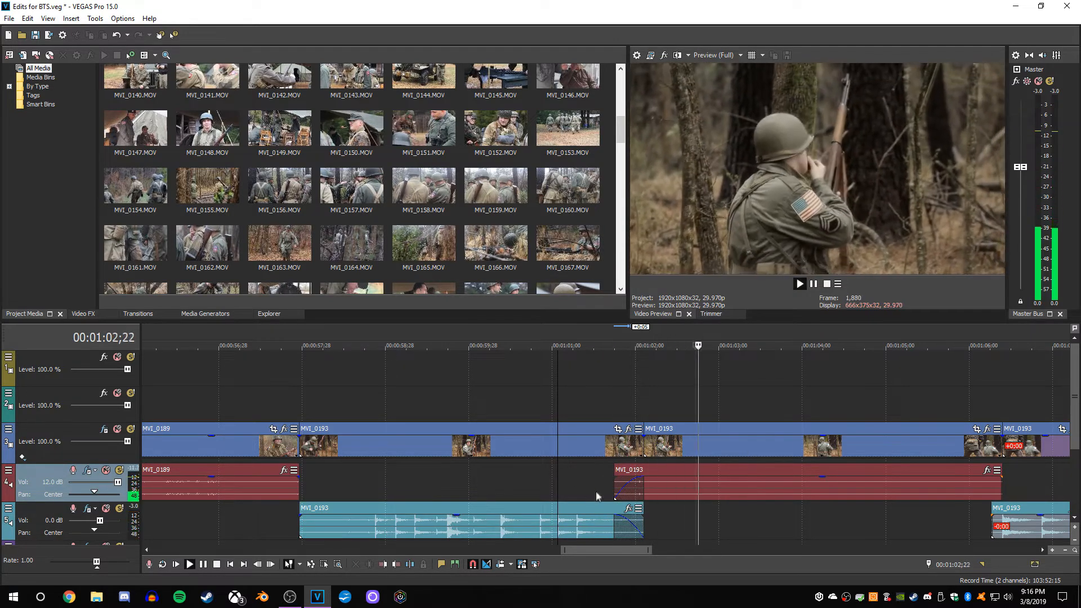
key("Return")
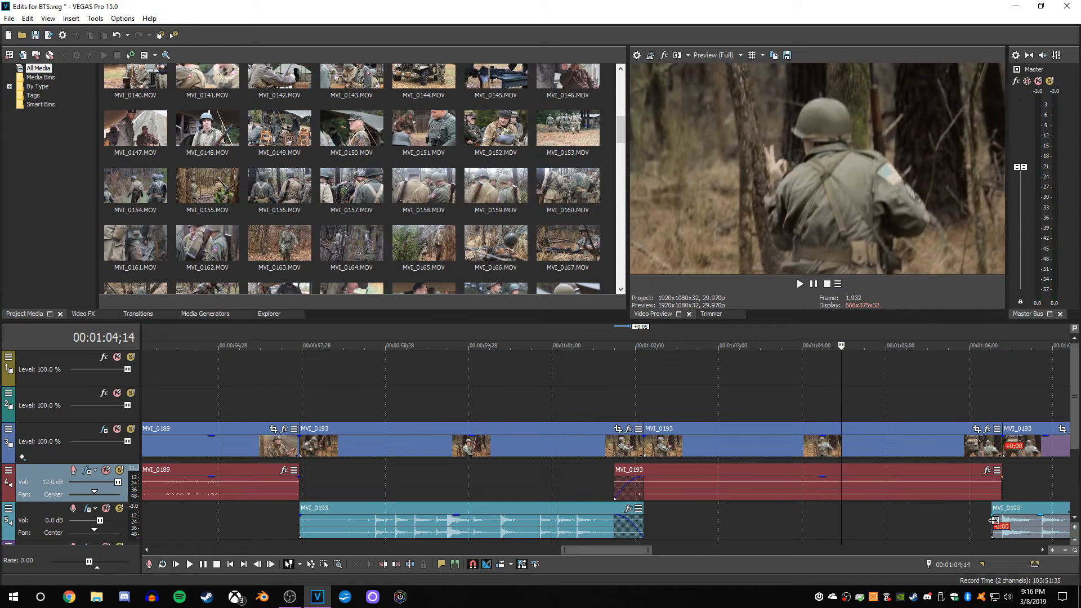
Trim the third MVI_0193 audio clip's start on track 5 to the video cut, and extend it back about 2 frames under track 4's clip.
left_click_drag(992, 521, 1002, 518)
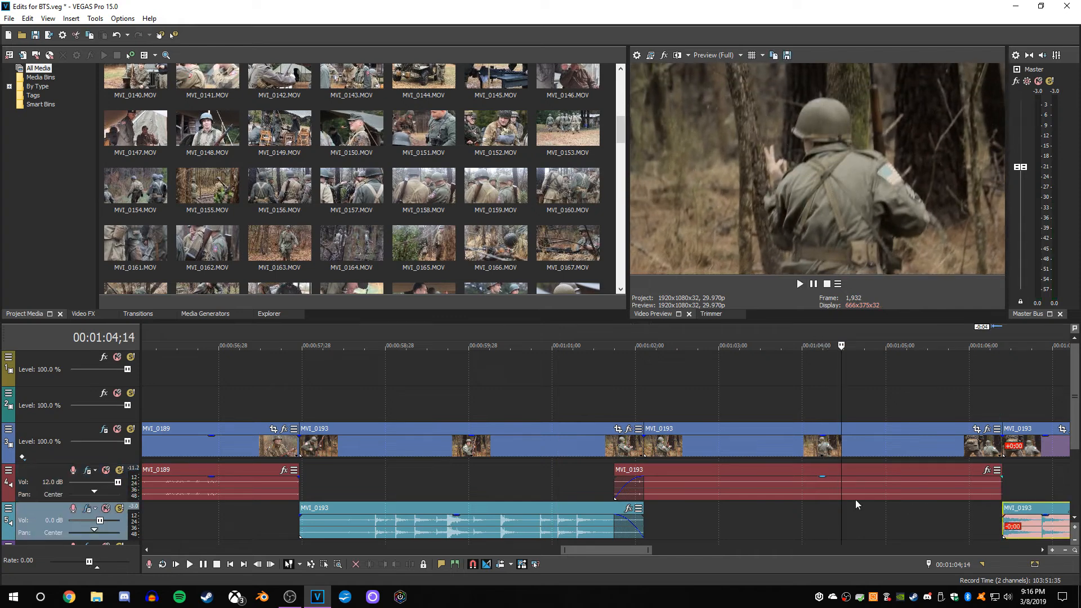
scroll(894, 506, "down", 2)
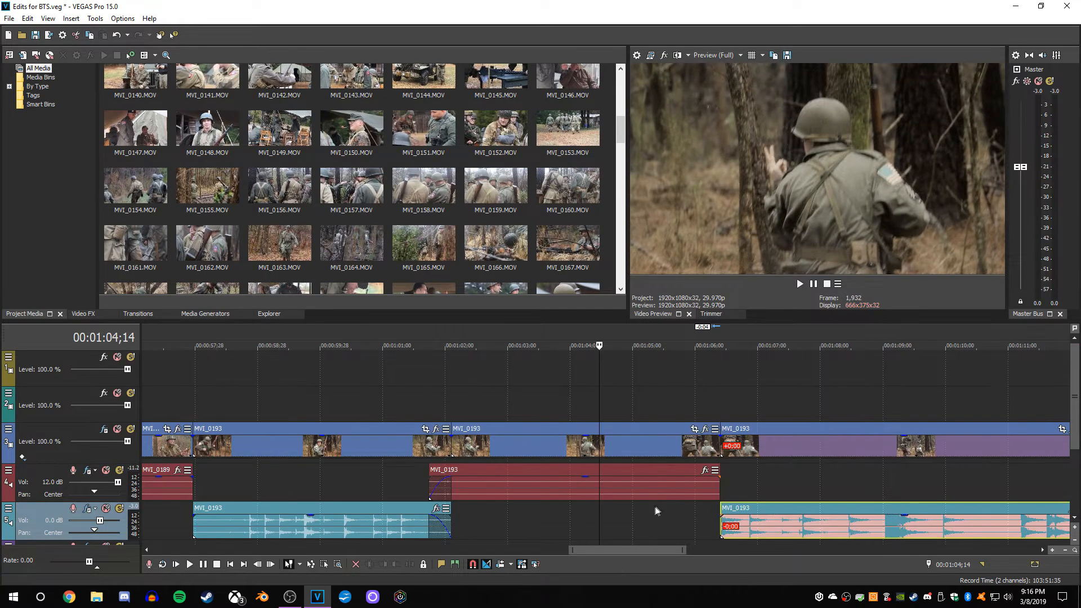
left_click(709, 517)
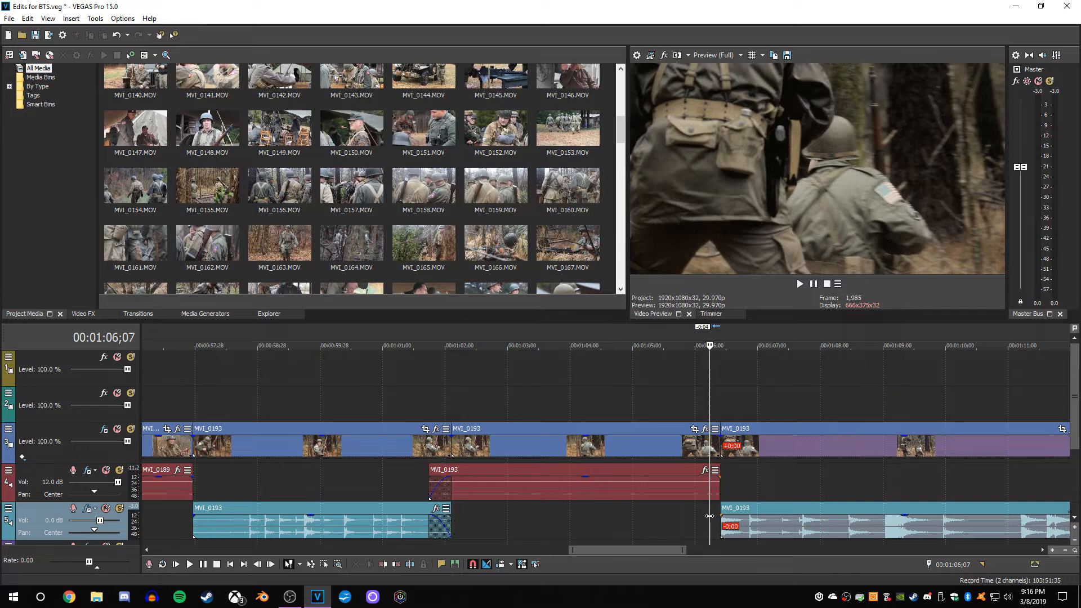
scroll(710, 516, "up", 2)
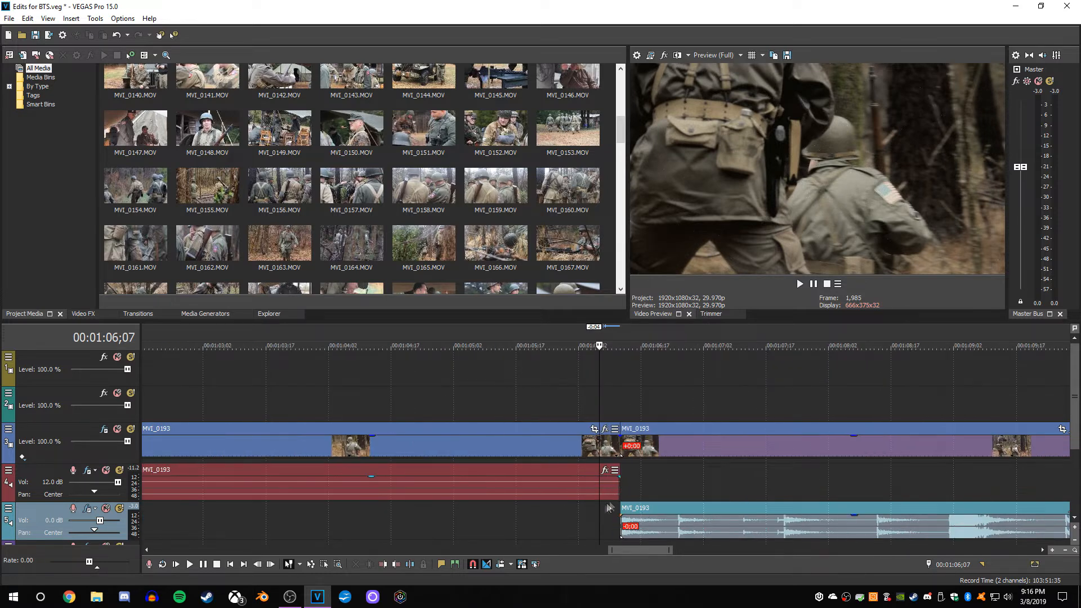
left_click_drag(621, 520, 612, 519)
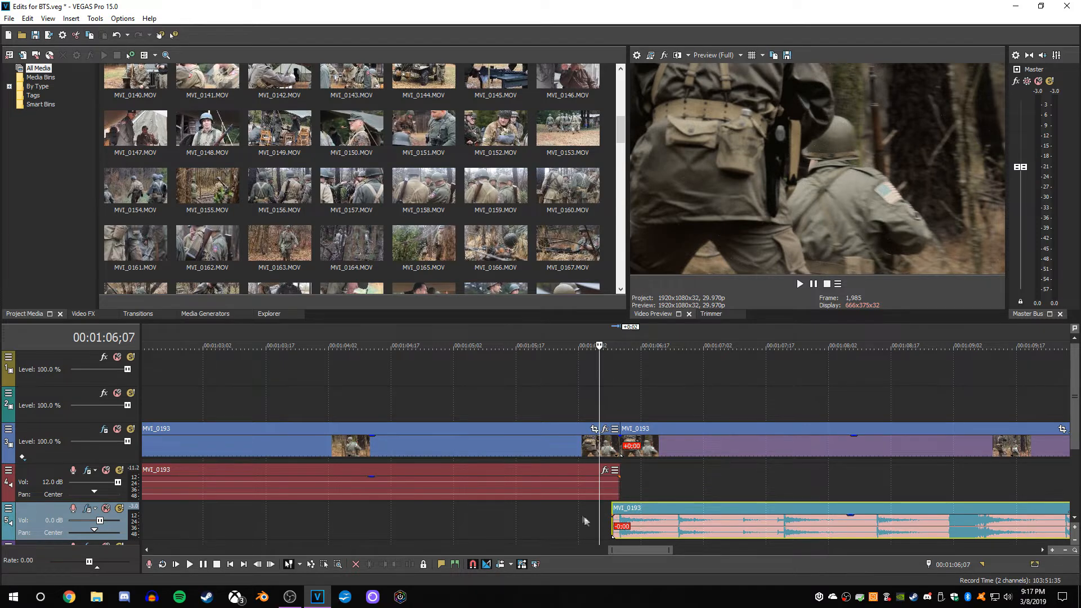
Play from 00:01:05;04 across the transition into the third MVI_0193 audio clip and stop at 00:01:10;18.
scroll(504, 512, "down", 2)
left_click(531, 513)
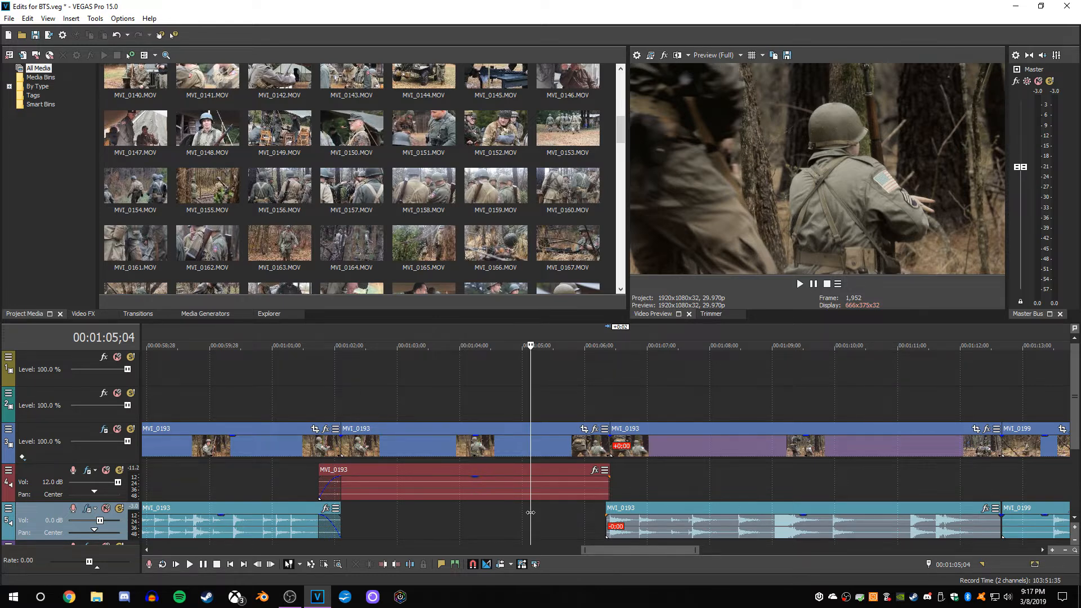
key("space")
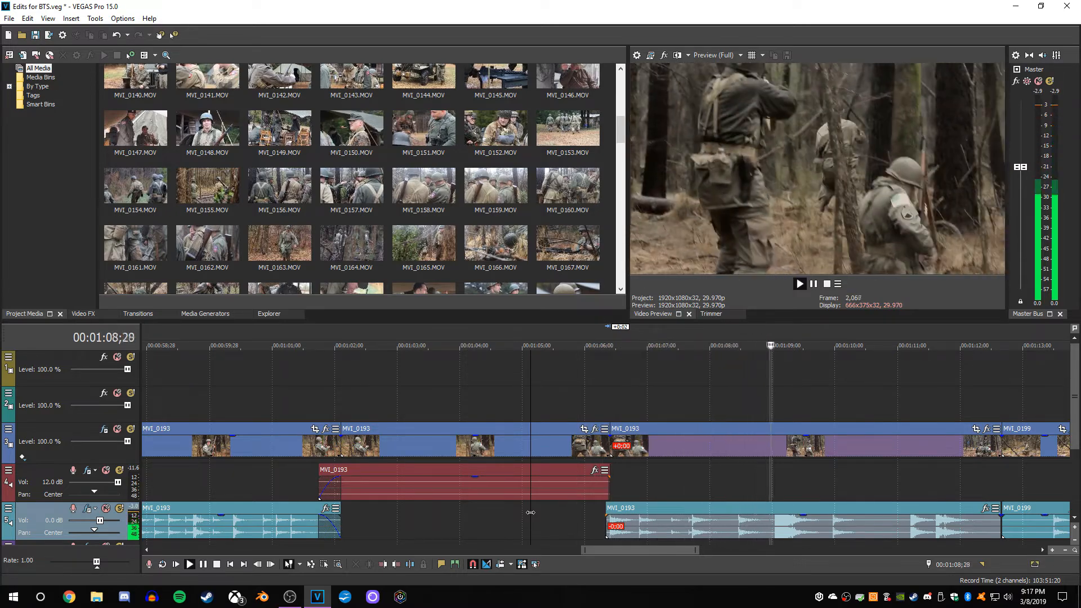
key("space")
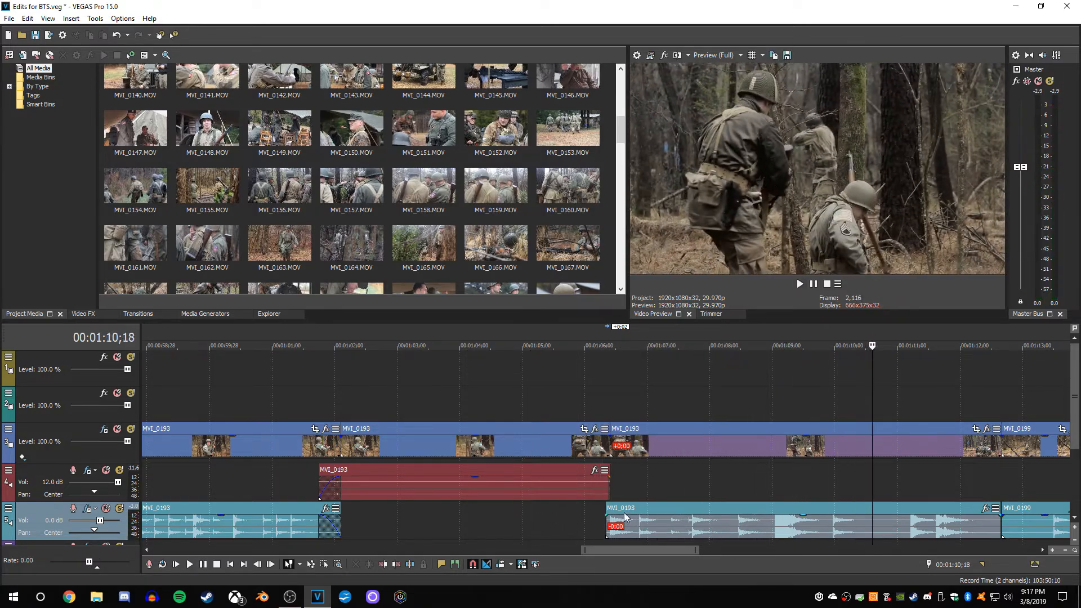
Move the playhead to 00:01:24;10, just before the short overlay clips on track 2.
scroll(661, 504, "down", 4)
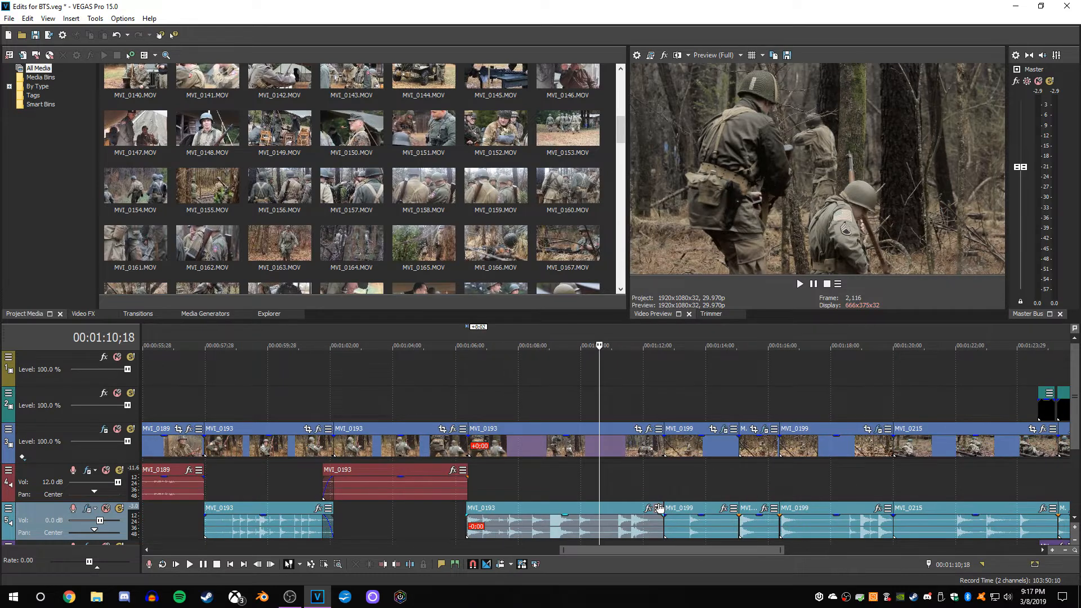
scroll(670, 479, "down", 1)
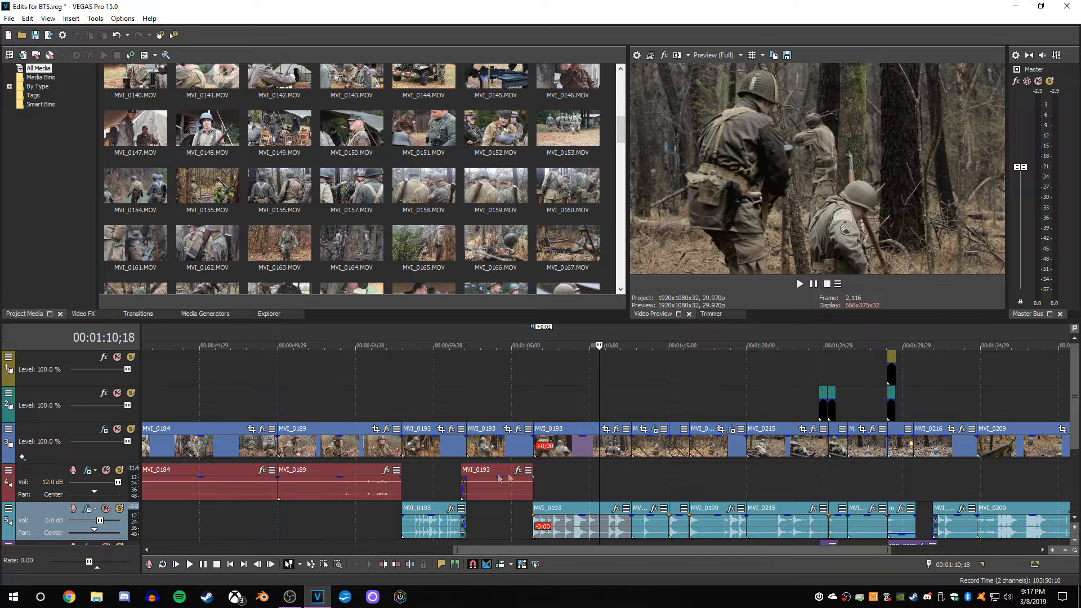
left_click(551, 415)
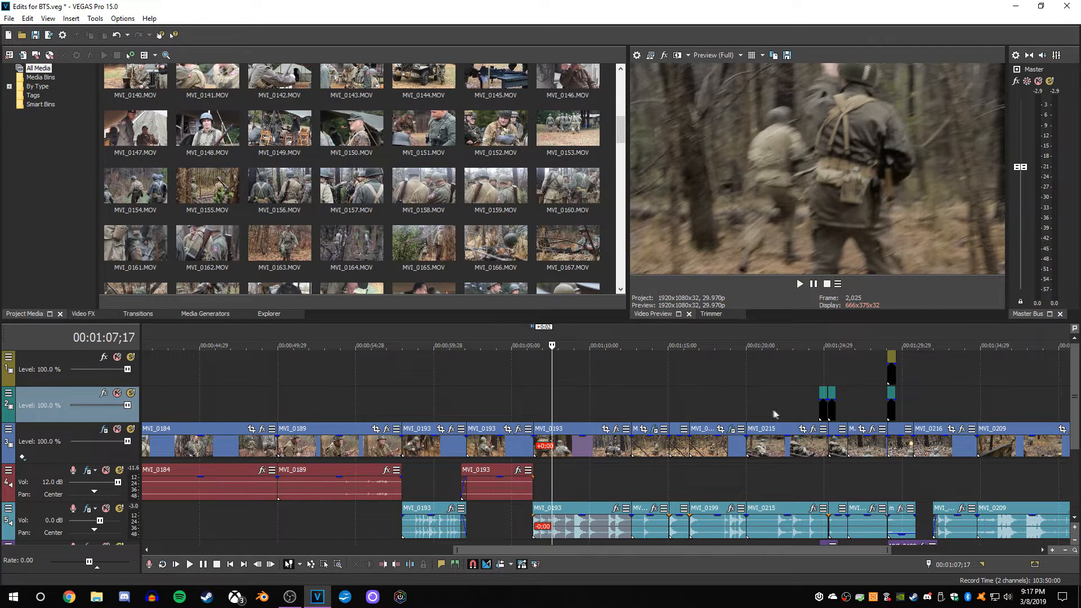
left_click(813, 371)
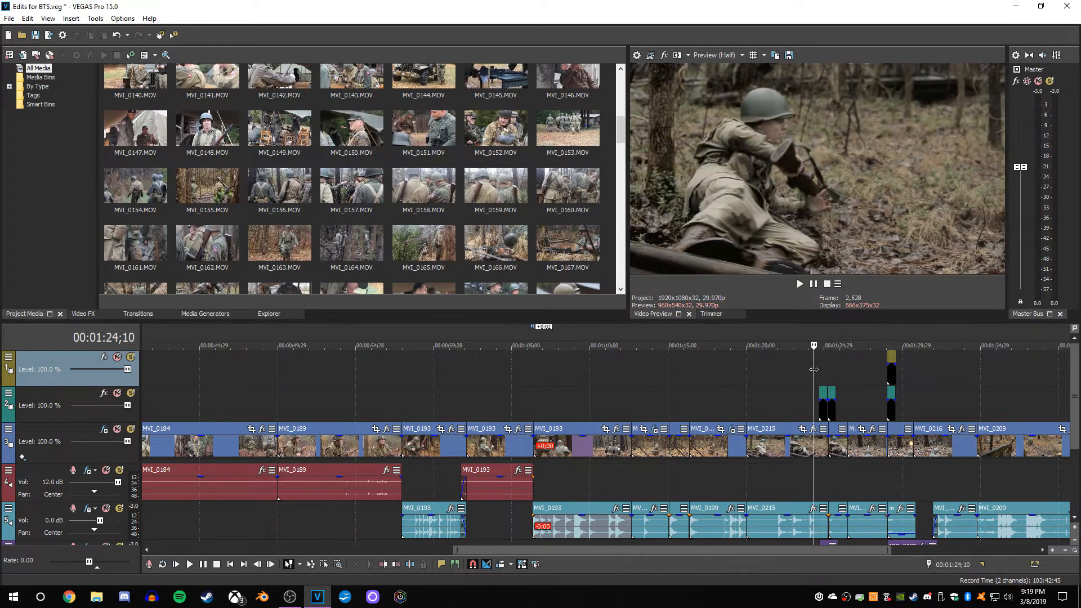
Play from 00:01:24;10 across the two short overlay clips on track 2 and pause at 00:01:26;06.
key("space")
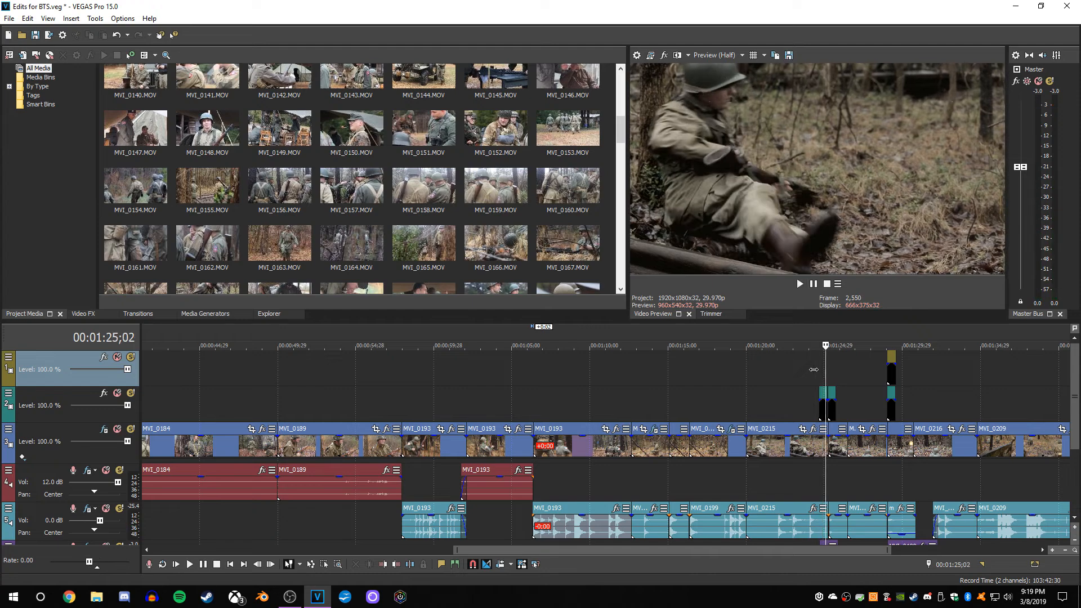
key("Return")
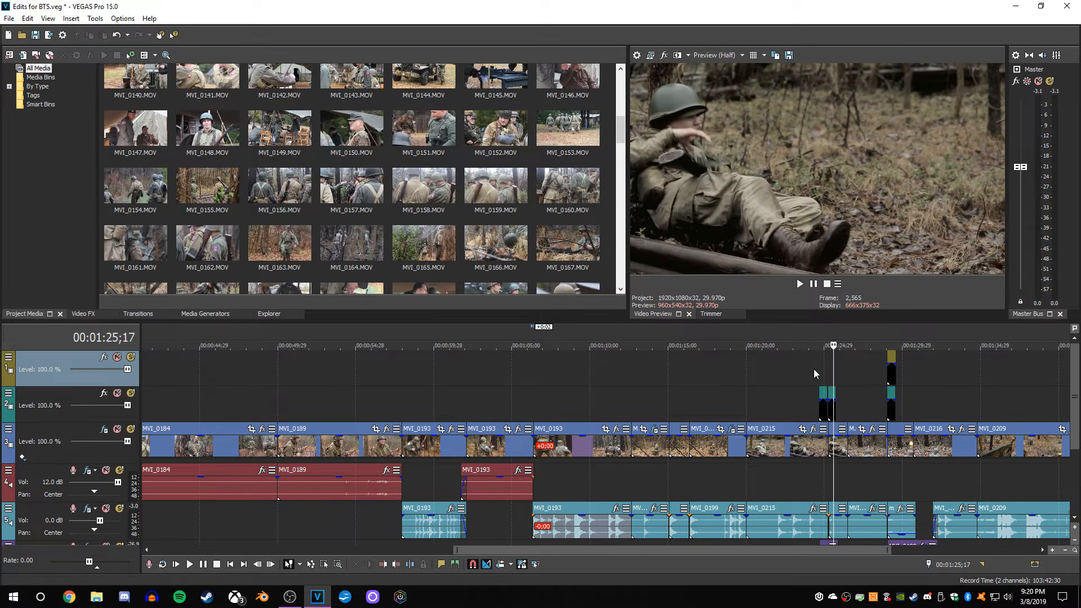
key("space")
key("Return")
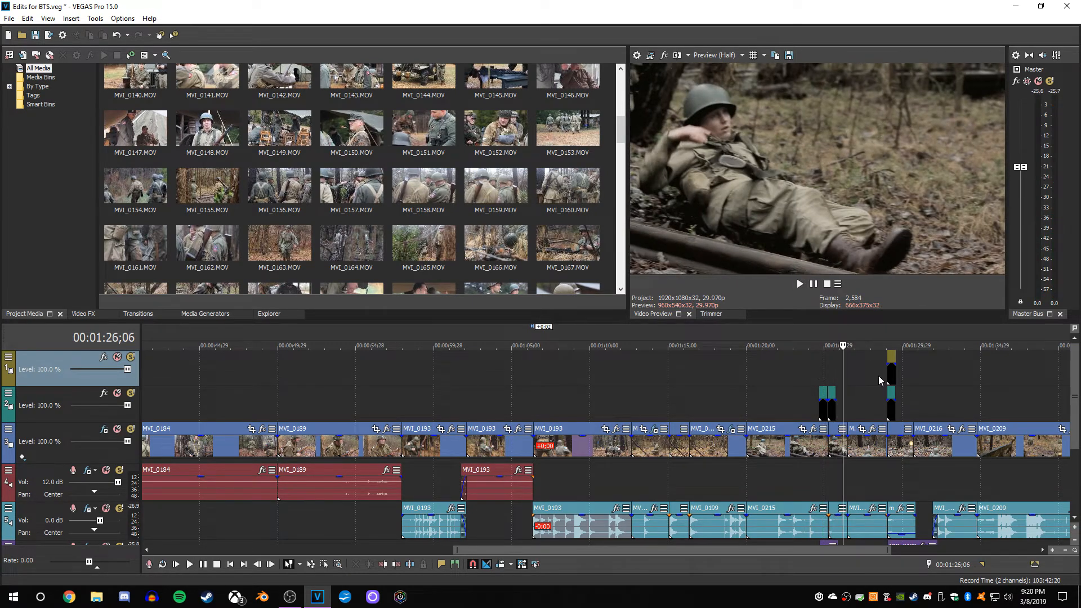
Play from 00:01:28;19 across the second group of short overlay clips and pause at 00:01:30;24.
left_click(883, 375)
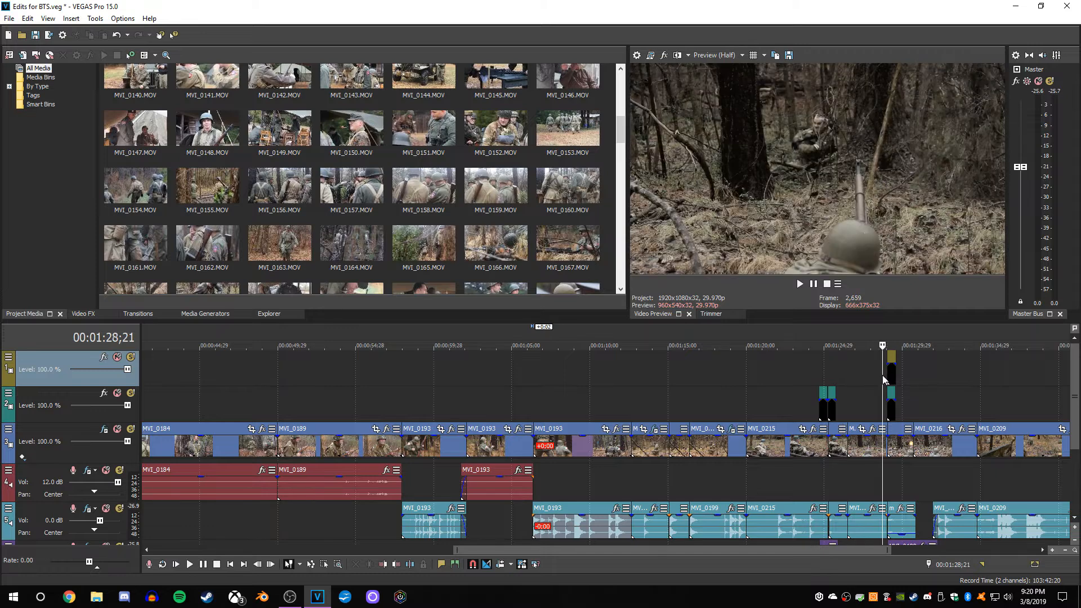
left_click(881, 374)
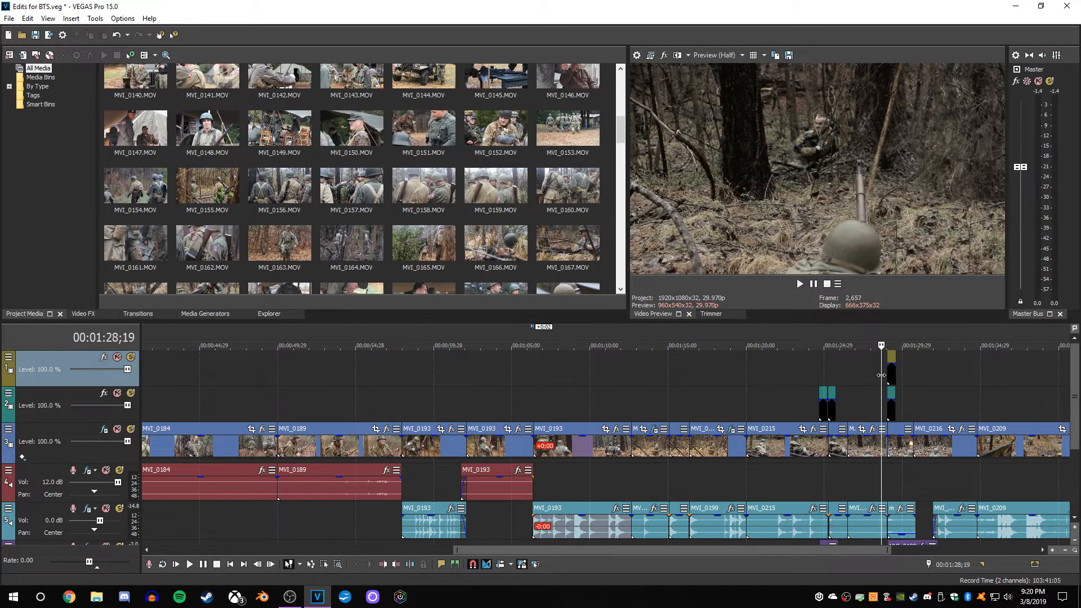
key("space")
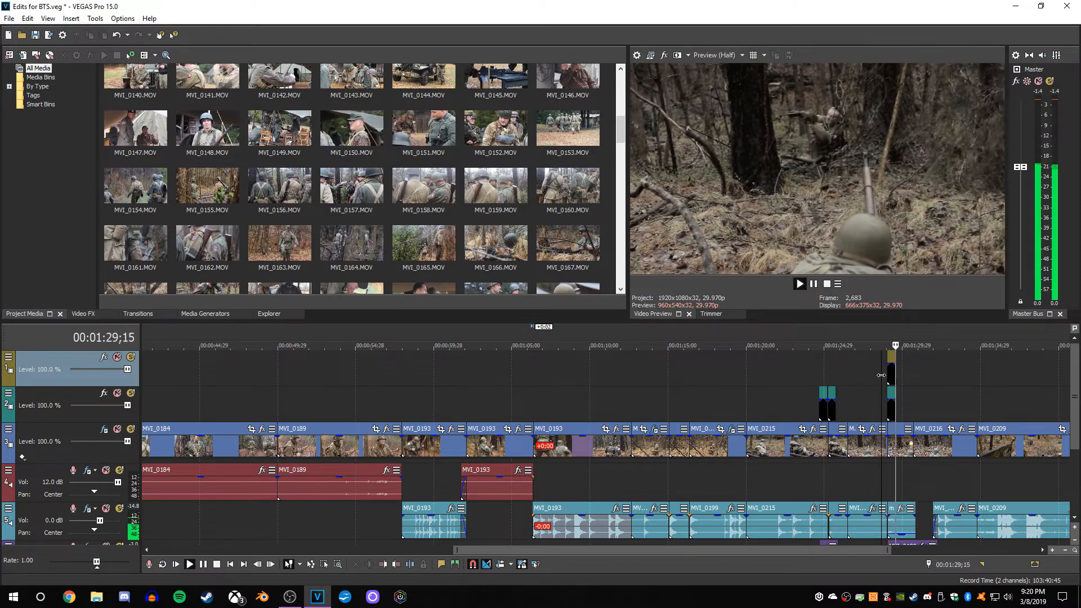
key("Return")
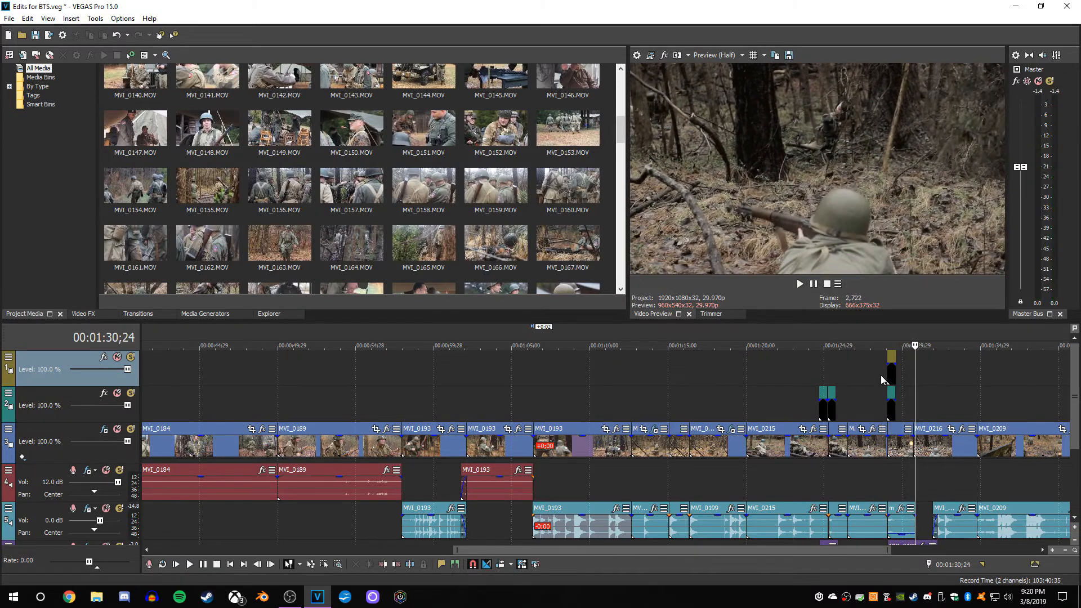
Locate the blood effect clips in the project media and preview the raw BloodShotSide01 and BloodShotSide03 clips on track 1.
left_click(803, 375)
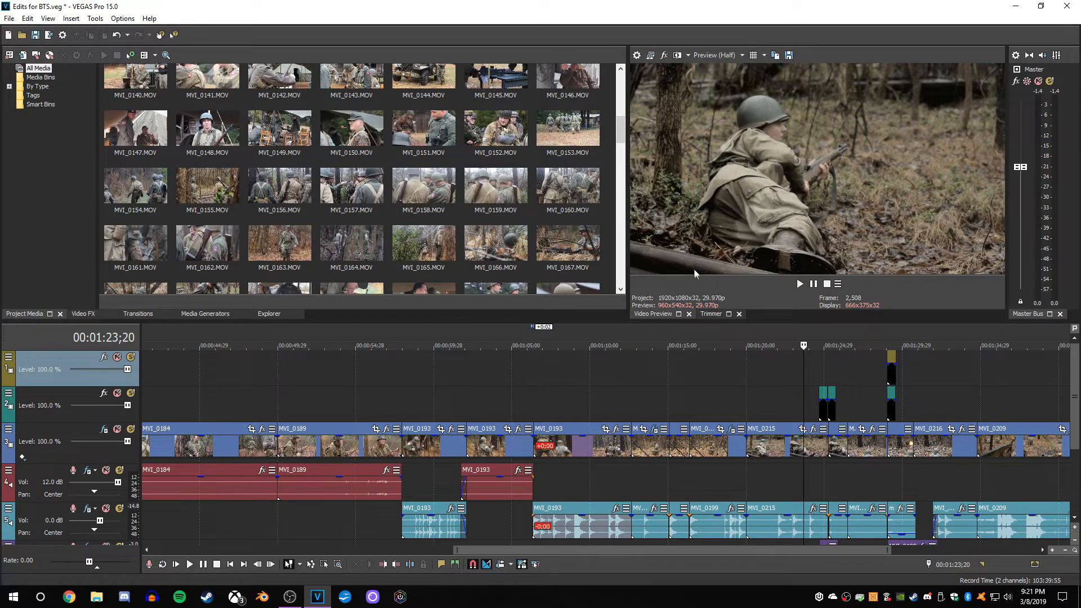
left_click_drag(621, 131, 621, 95)
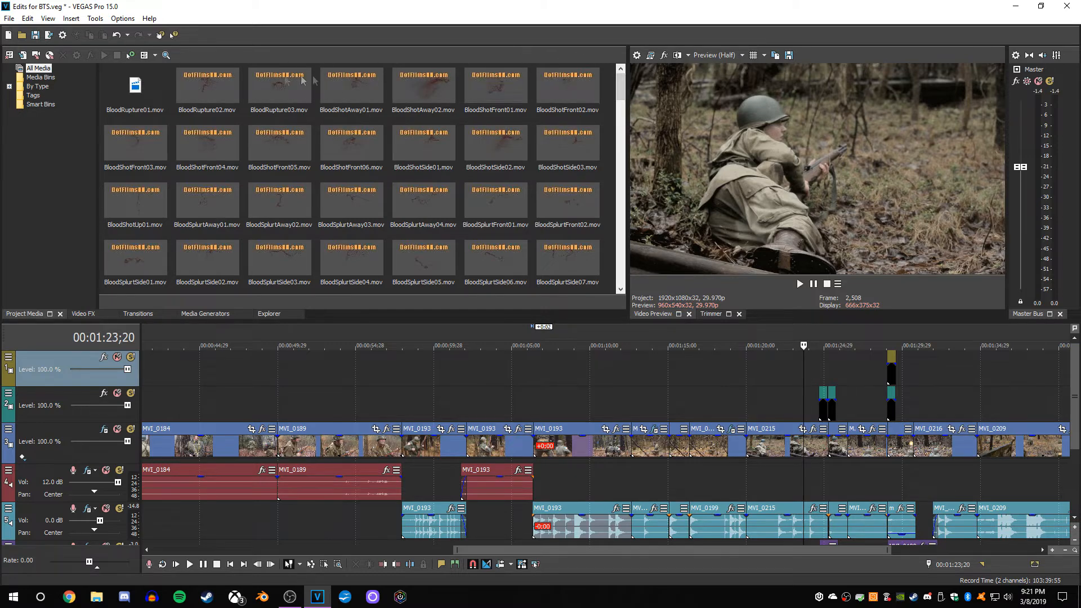
left_click(819, 374)
scroll(821, 374, "up", 5)
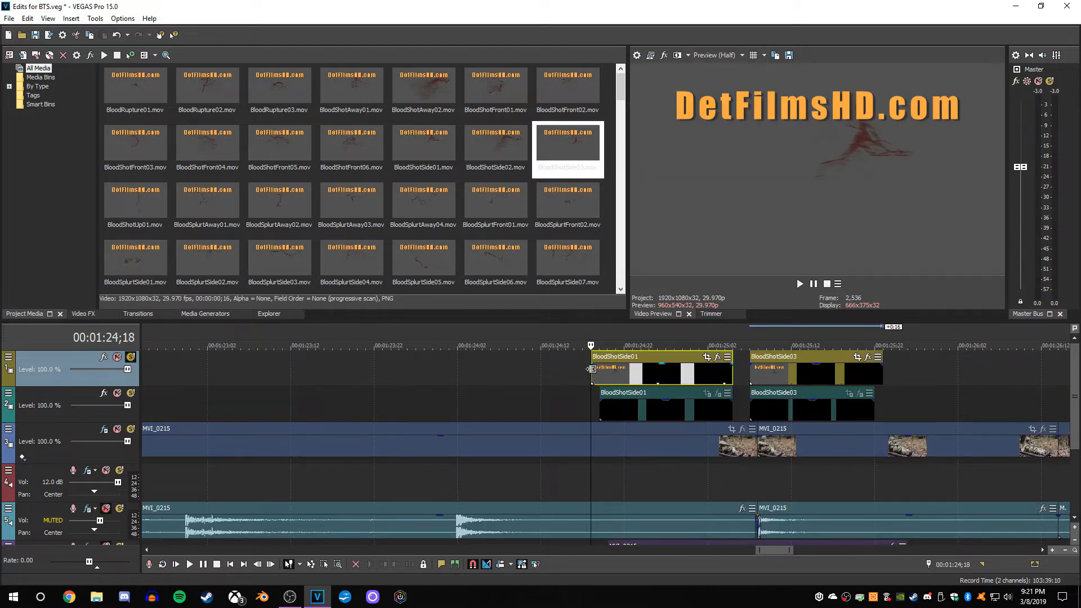
key("space")
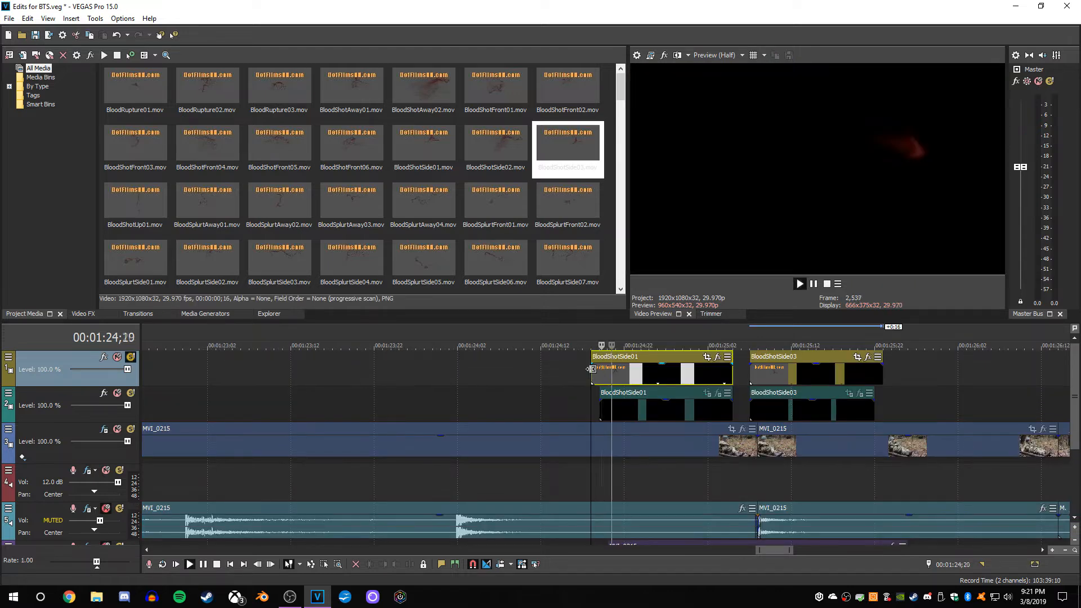
left_click(749, 371)
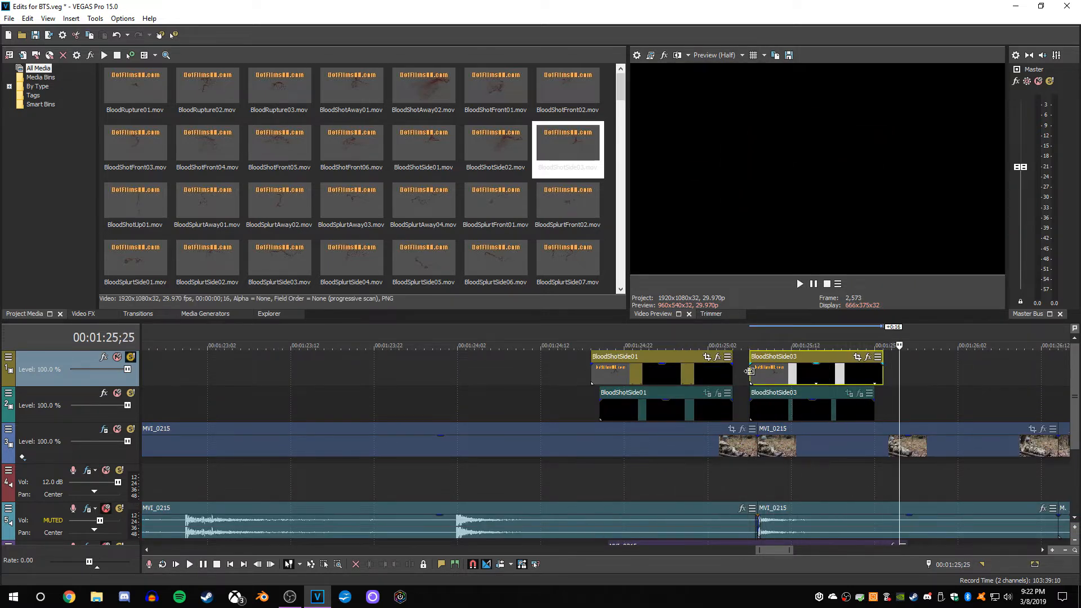
key("space")
Add the Chroma Keyer, Gaussian Blur and Saturation Adjust effects to the BloodShotSide01 clip on track 2.
left_click(632, 375)
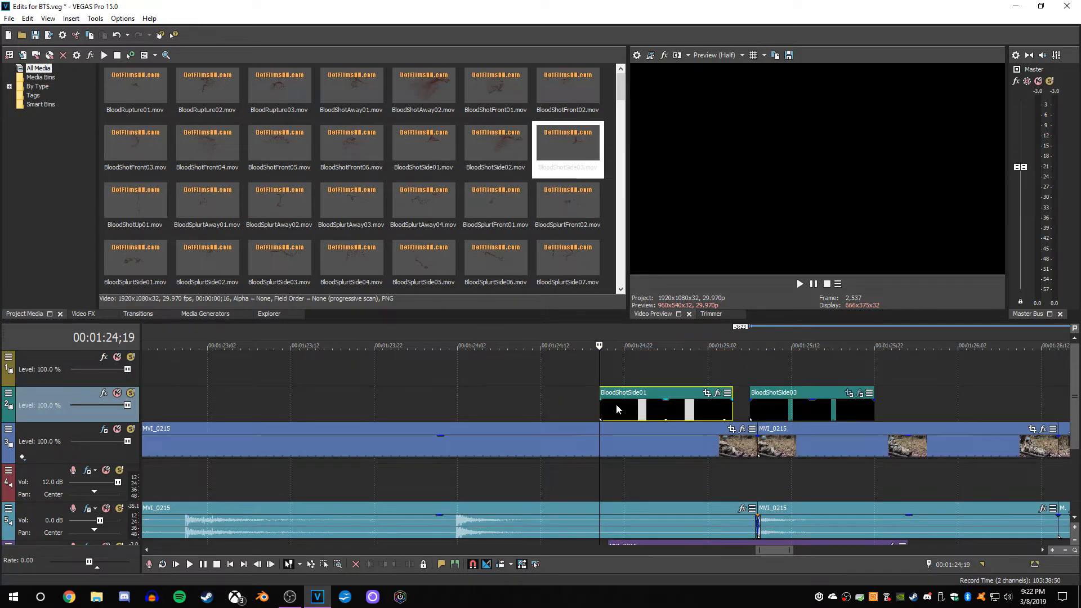
key("Right")
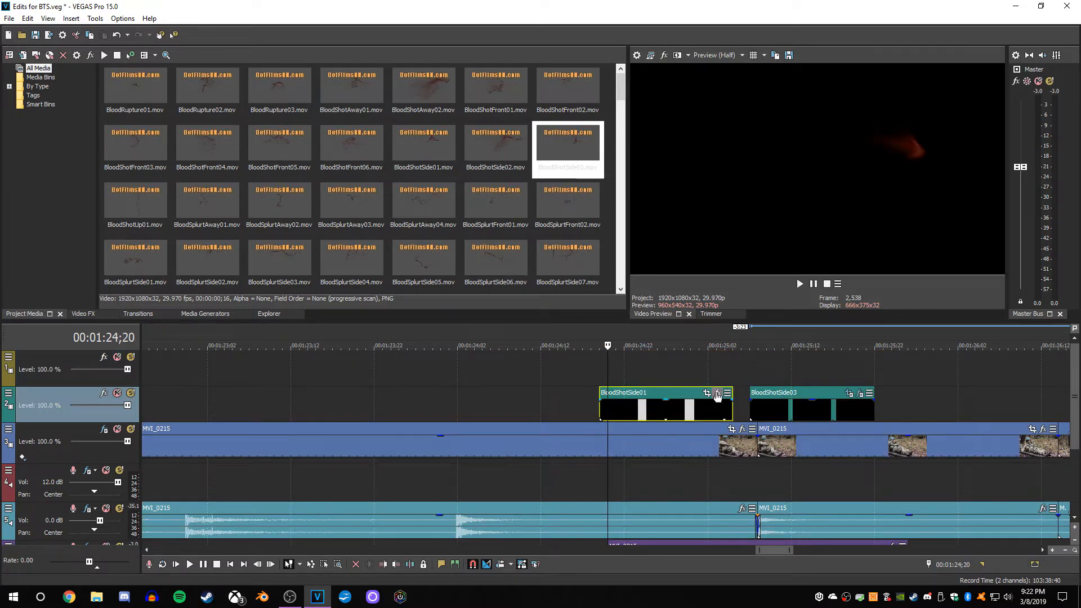
left_click(717, 392)
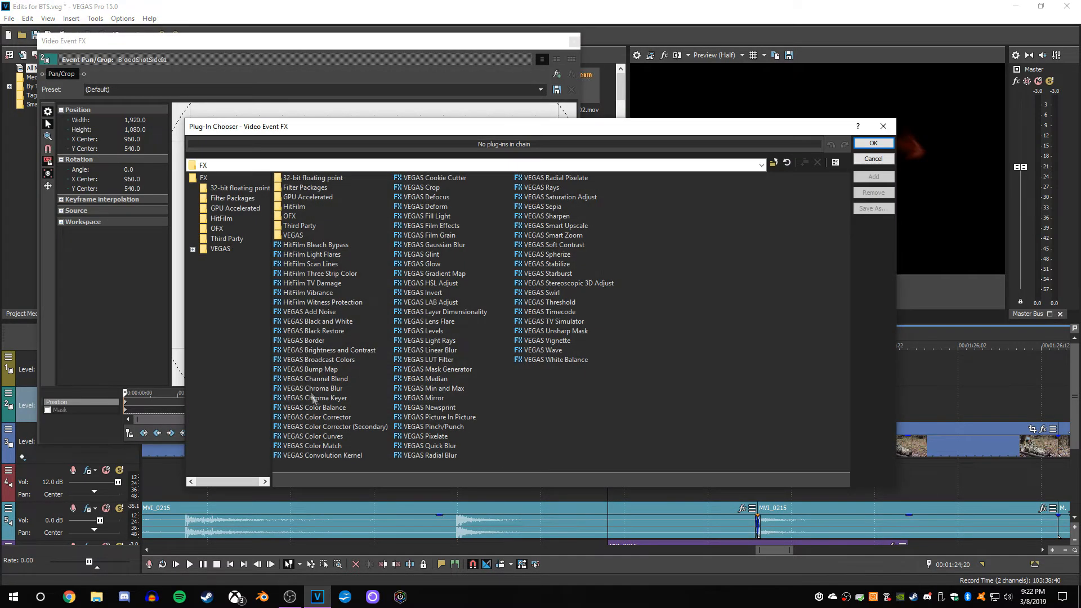
left_click(319, 398)
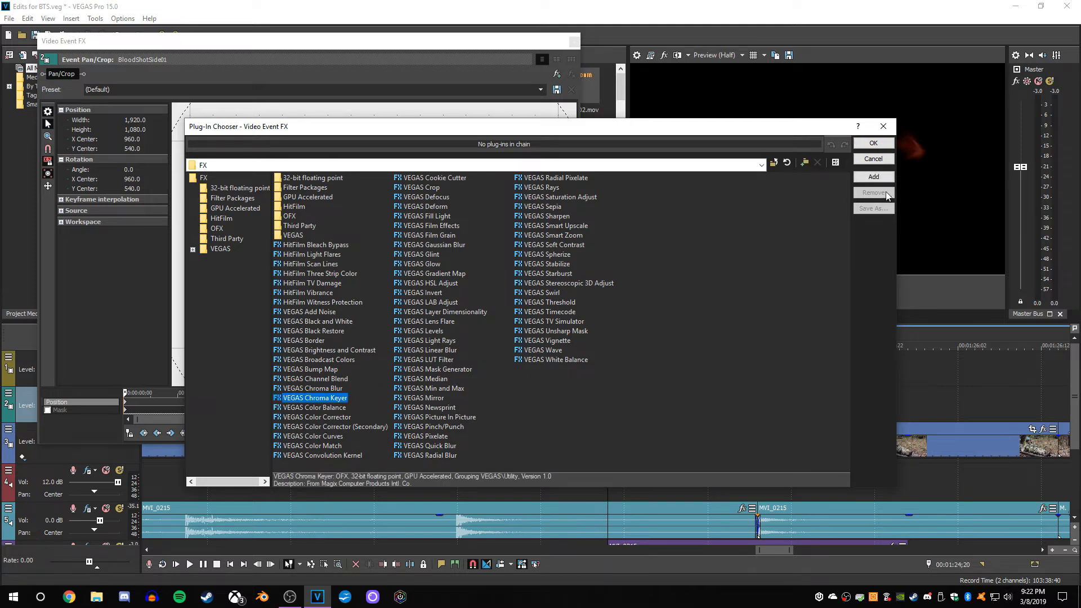
left_click(873, 177)
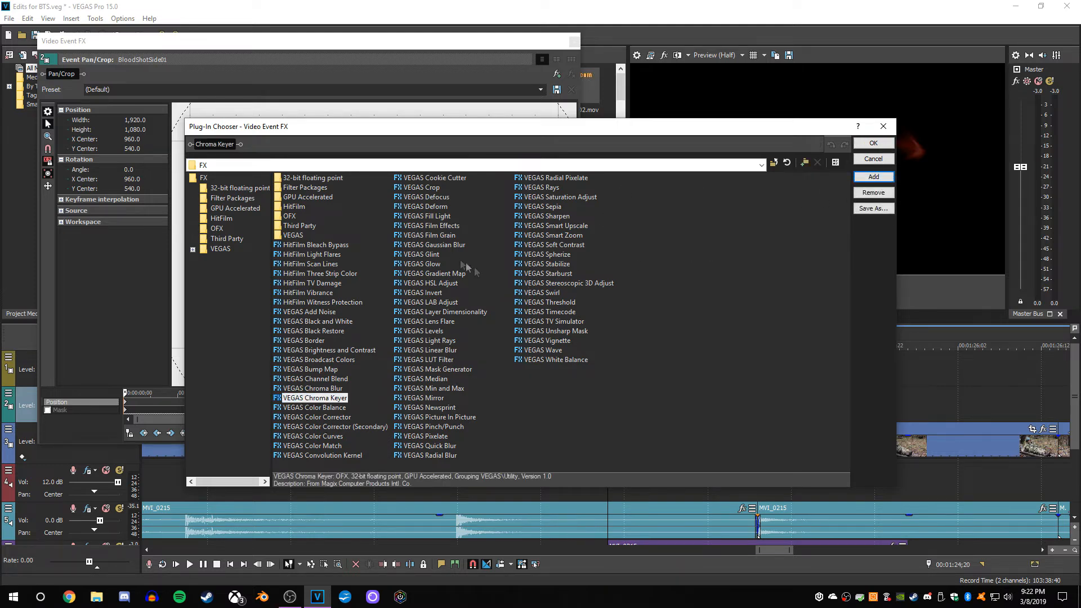
left_click(439, 246)
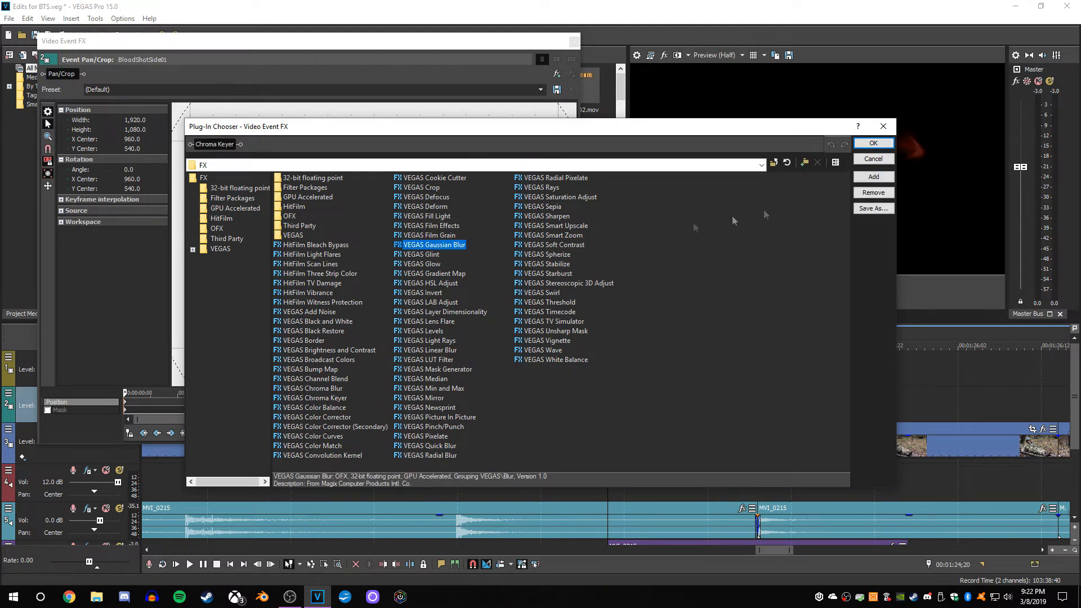
left_click(861, 178)
left_click(558, 197)
left_click(859, 178)
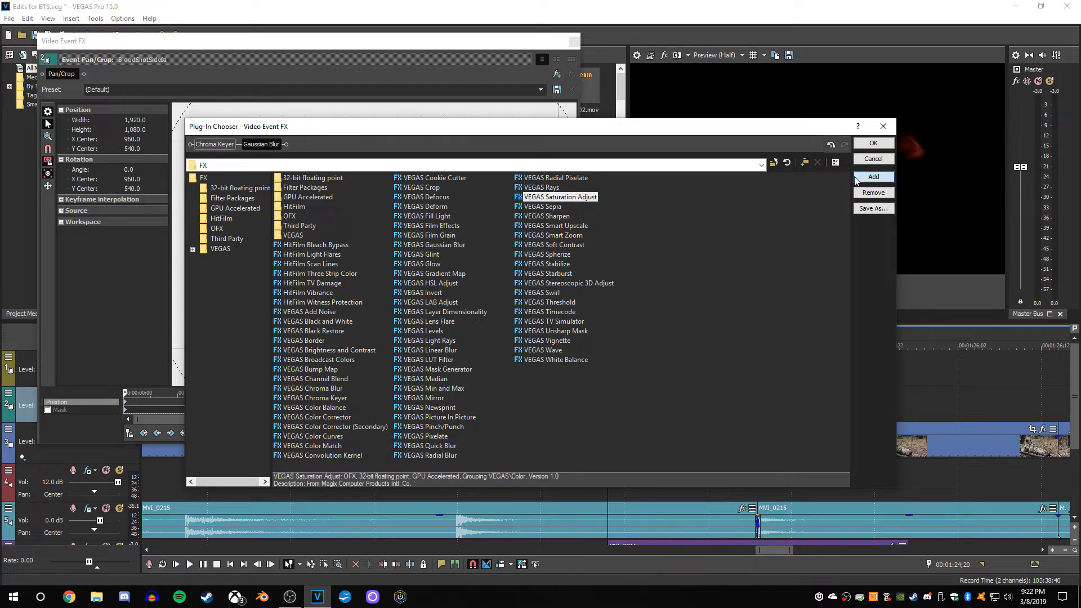
left_click(857, 146)
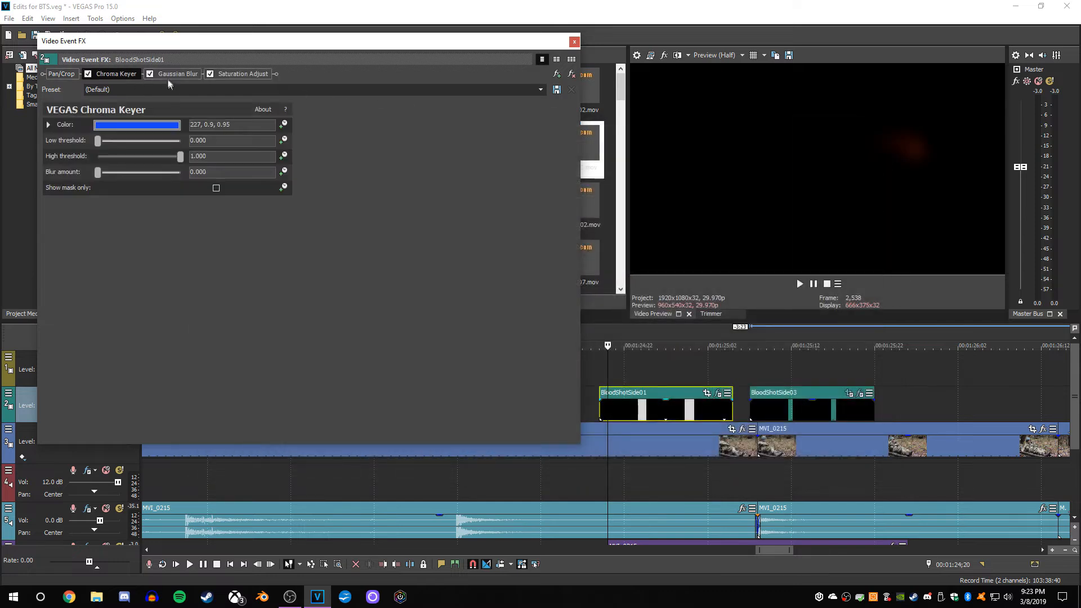
Disable Gaussian Blur and Saturation Adjust on BloodShotSide01, and set the Chroma Keyer color to black.
left_click(151, 75)
left_click(146, 129)
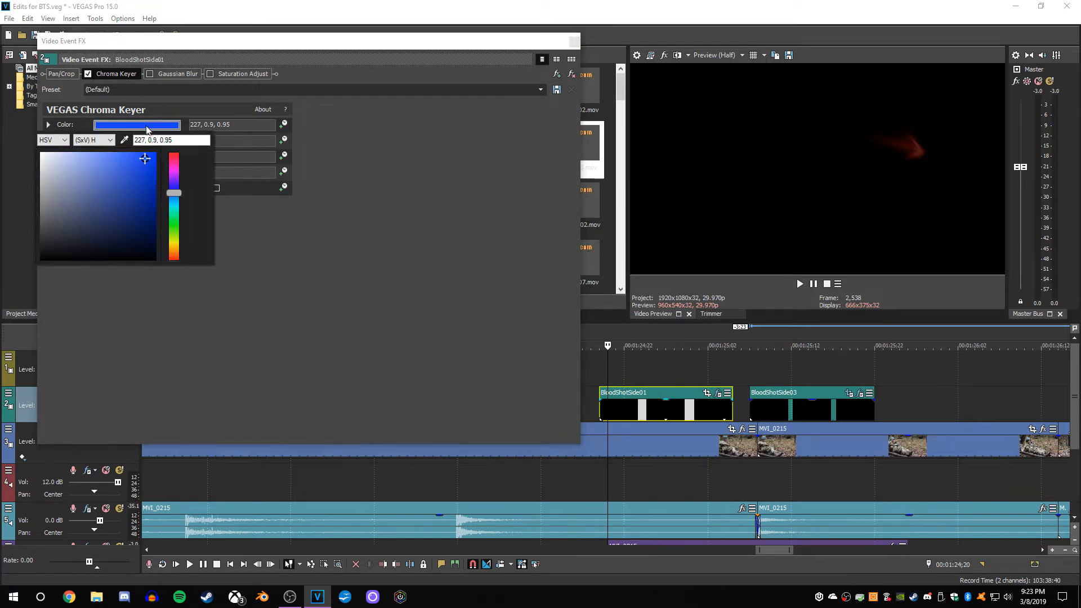
left_click_drag(142, 161, 160, 335)
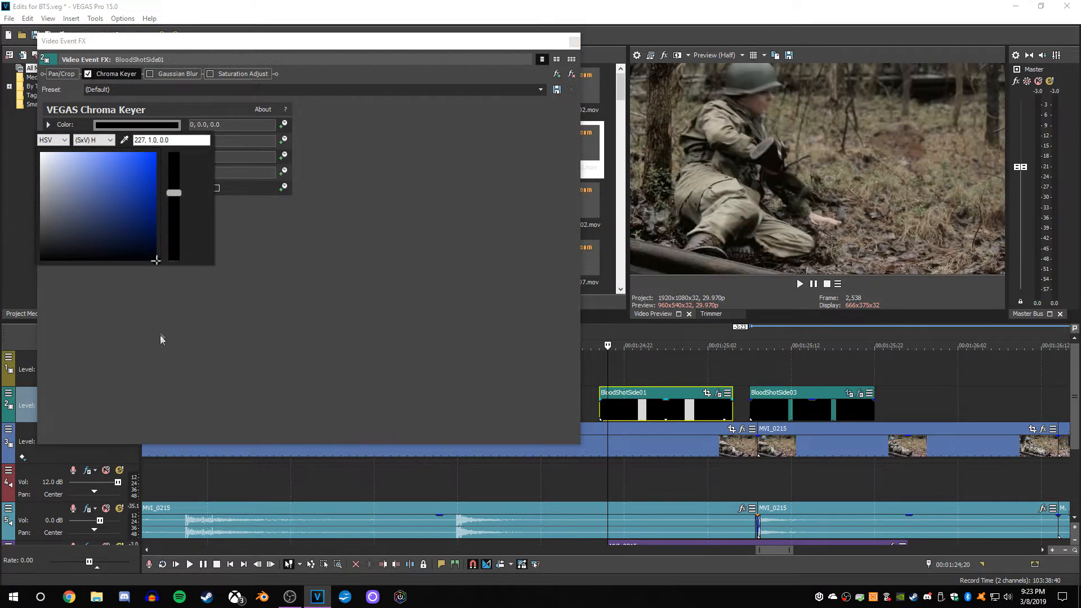
left_click(277, 279)
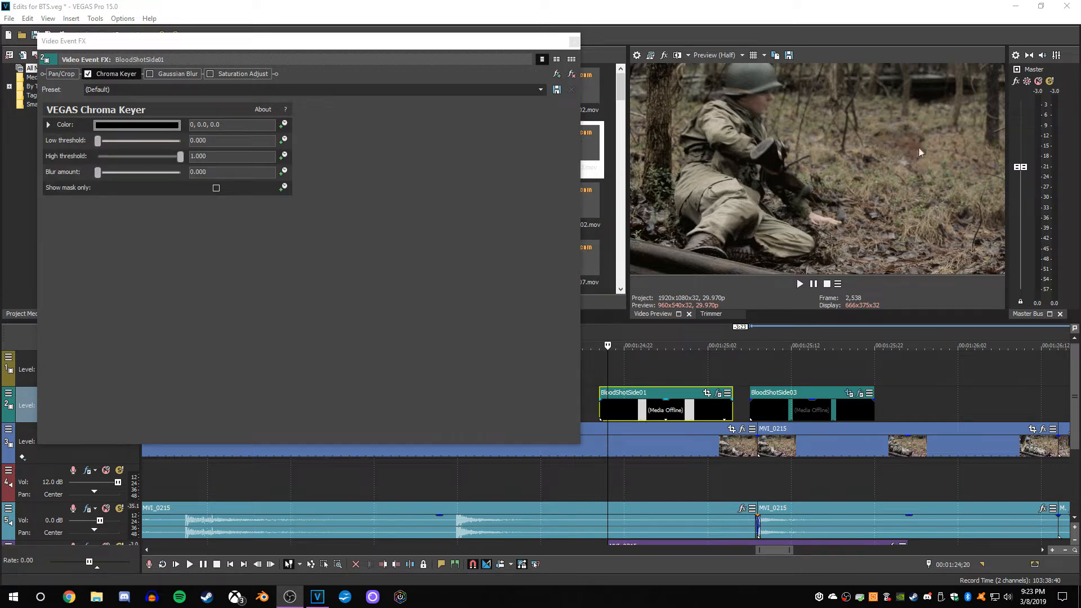
Set the Chroma Keyer's high threshold to 0.415 and its low threshold to 0.190.
left_click(180, 198)
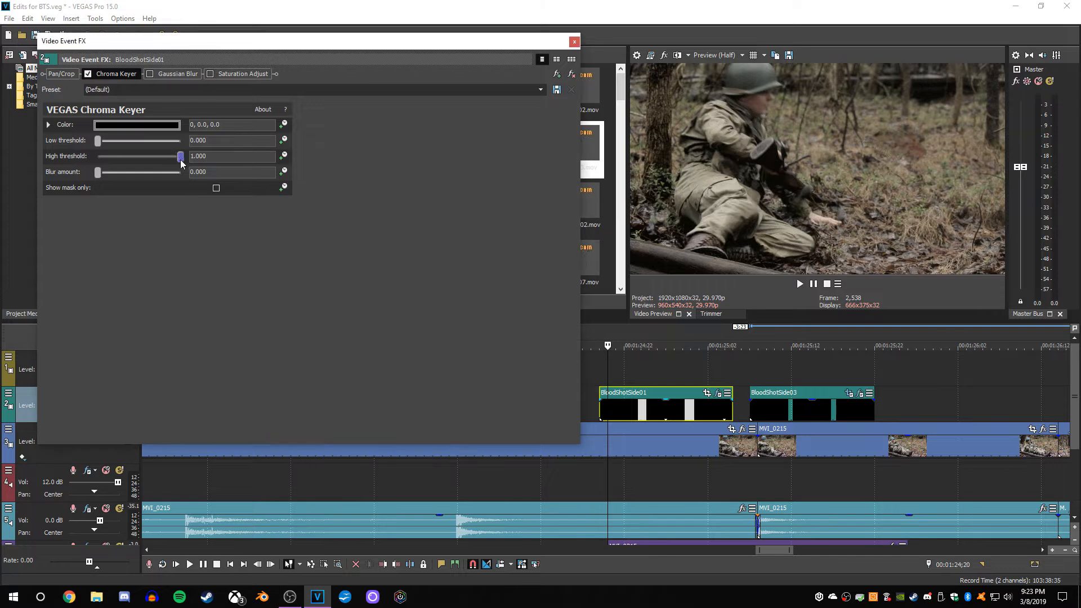
left_click_drag(180, 156, 135, 170)
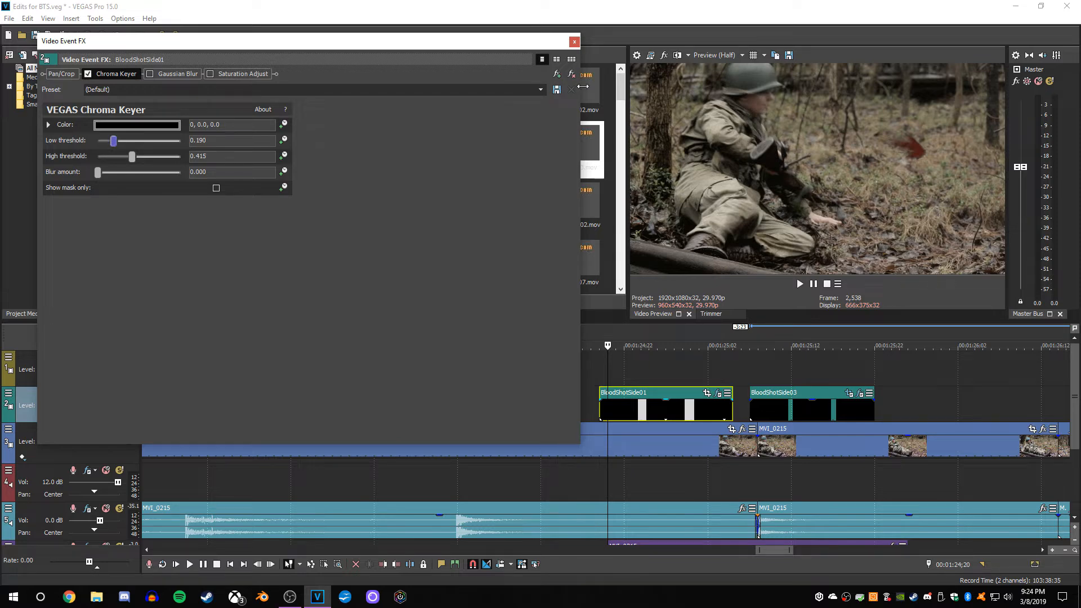
Flip the BloodShotSide01 clip horizontally in its Pan/Crop settings.
left_click(57, 74)
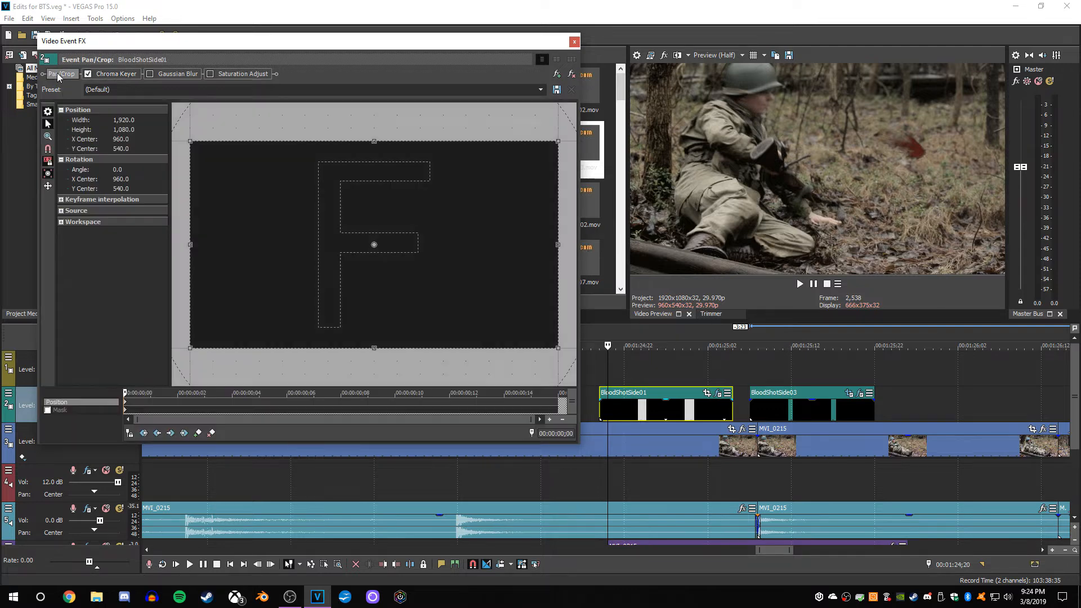
right_click(474, 210)
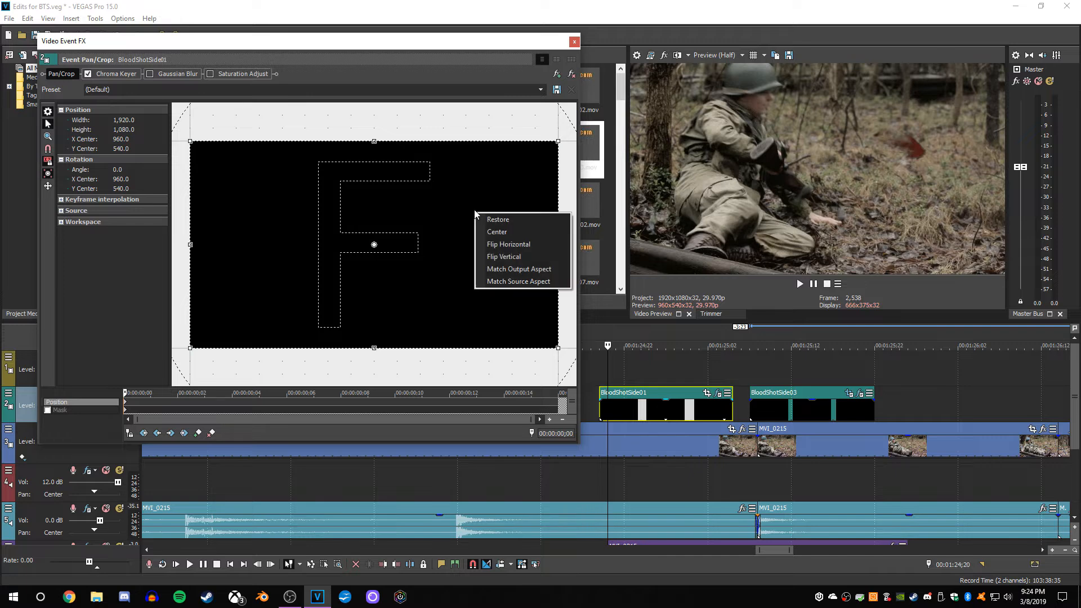
left_click(499, 245)
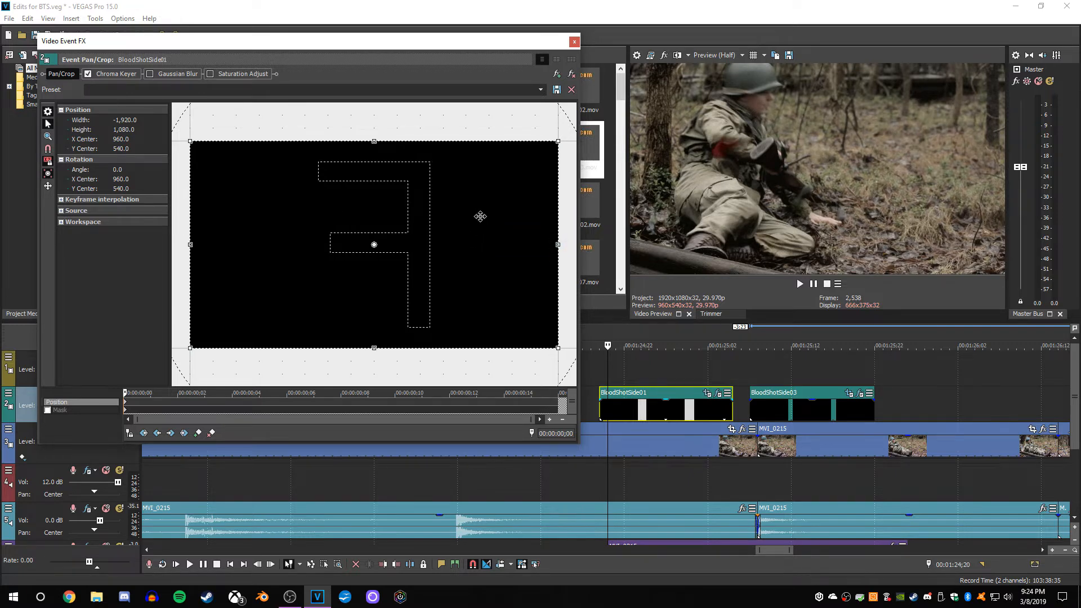
Resize the BloodShotSide01 crop frame to about 2,548 by 1,433, centered near X 1,162, Y 717, to place the blood on the soldier.
scroll(524, 200, "down", 4)
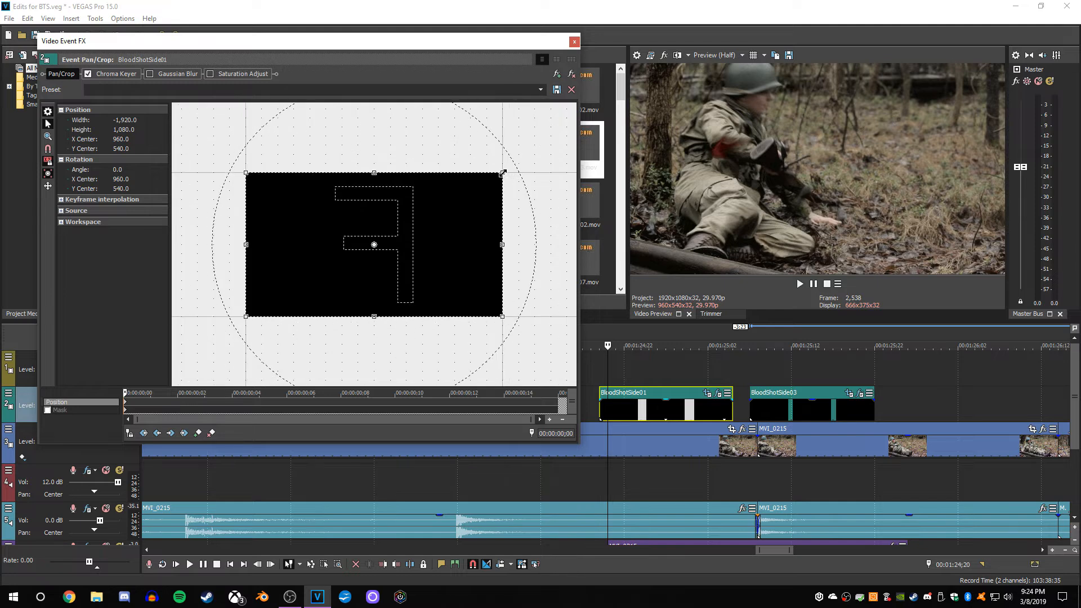
left_click_drag(502, 173, 531, 157)
left_click_drag(466, 202, 498, 212)
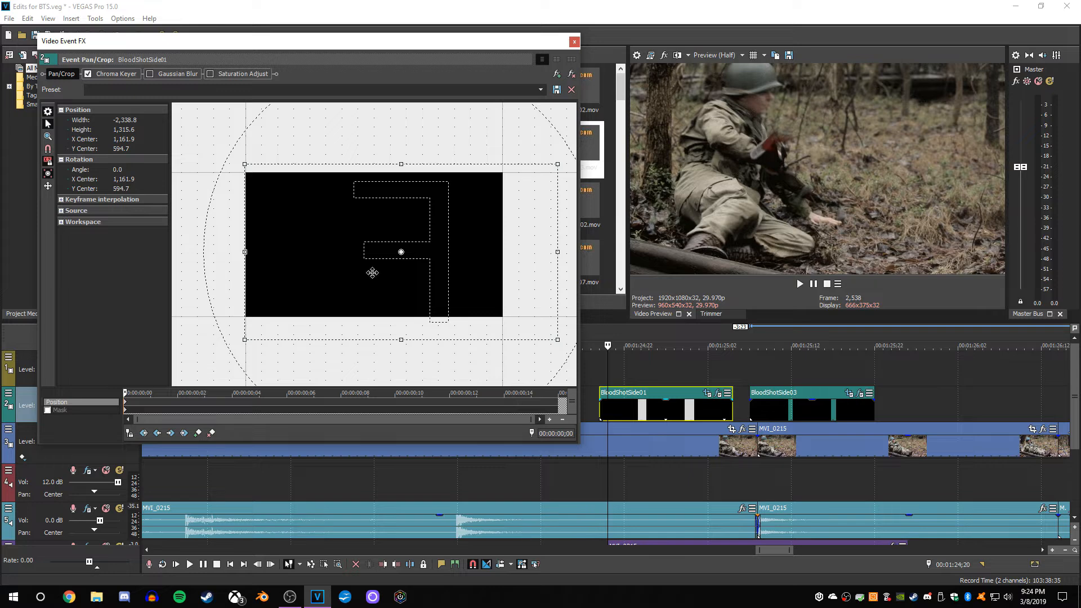
left_click_drag(412, 242, 416, 255)
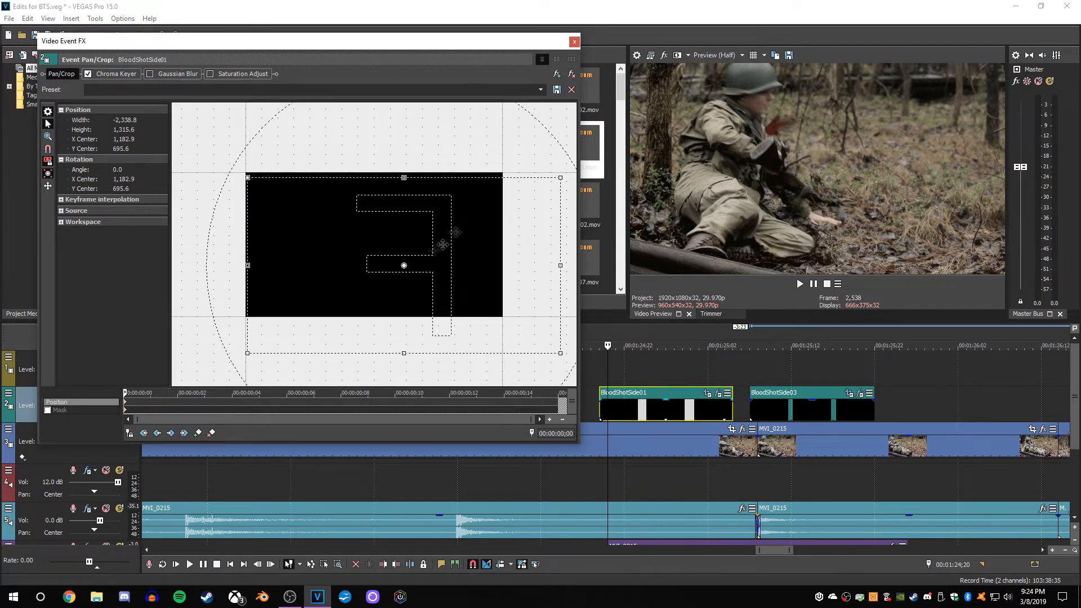
left_click_drag(561, 177, 575, 169)
left_click_drag(520, 200, 517, 203)
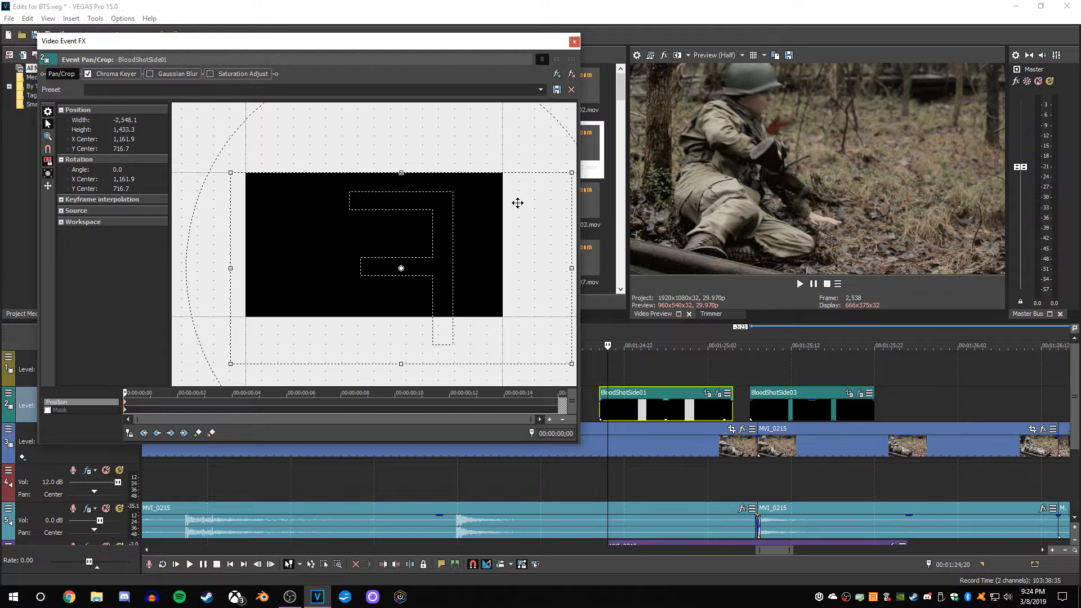
left_click(574, 43)
Play the keyed BloodShotSide01 overlay from 00:01:24;19 and step through its first frames to check the blood placement.
left_click(596, 366)
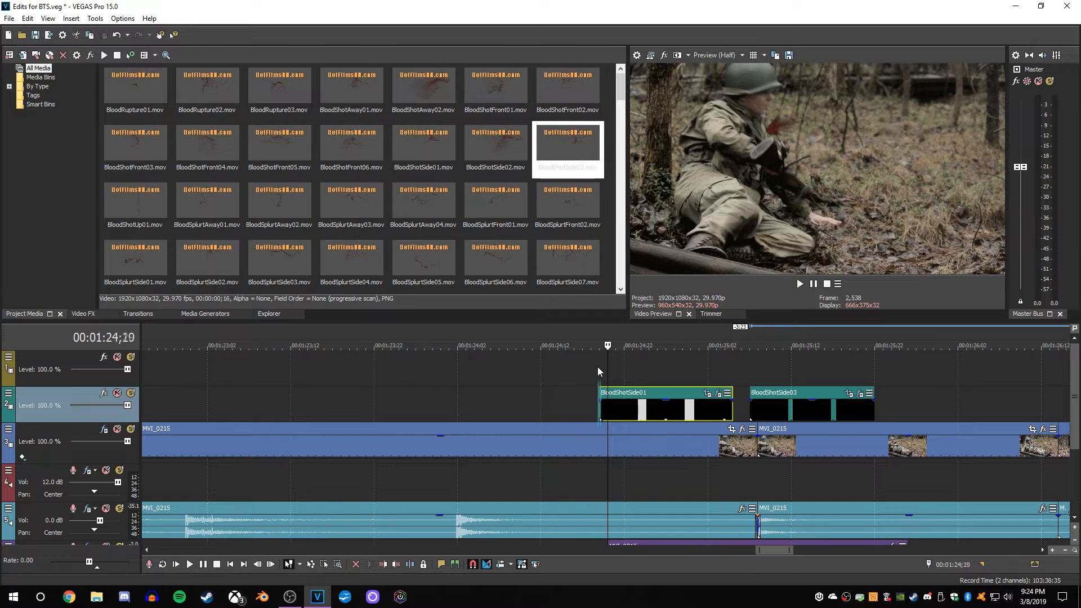
key("space")
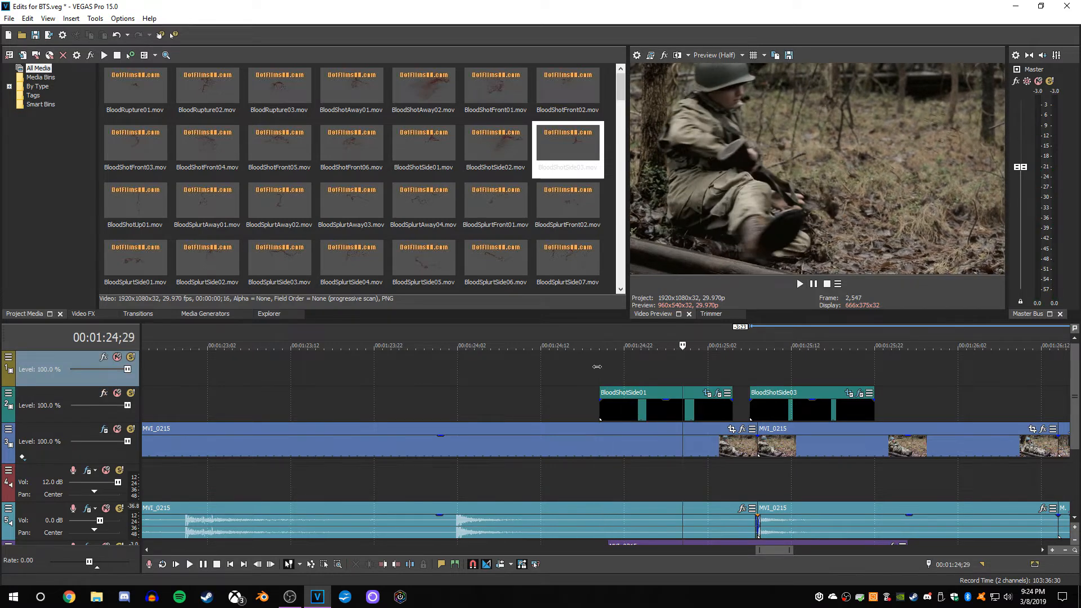
key("space")
key("Right")
key("Right")
key("Right")
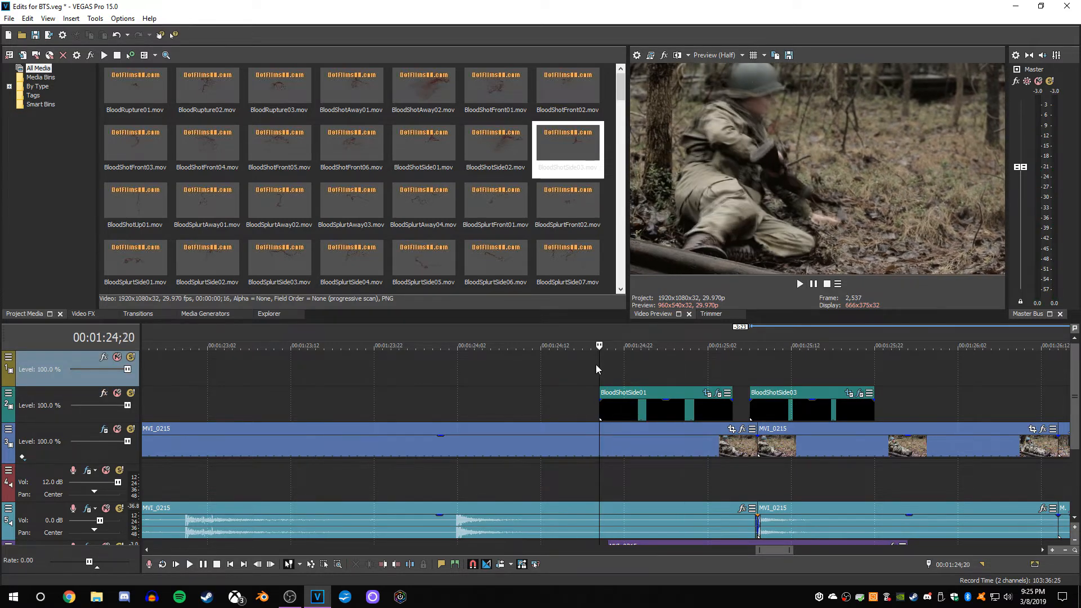
Step back and forth through the first frames of the BloodShotSide01 overlay to examine the blood against the soldier.
key("Right")
key("Right")
key("Right")
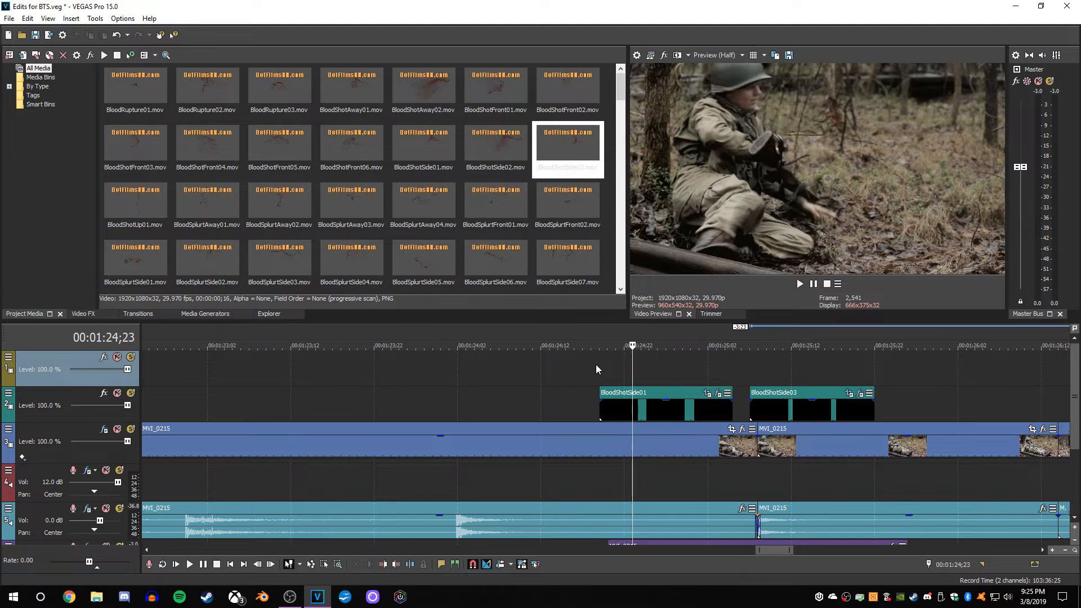
key("Left")
key("Left")
key("Left")
key("Left")
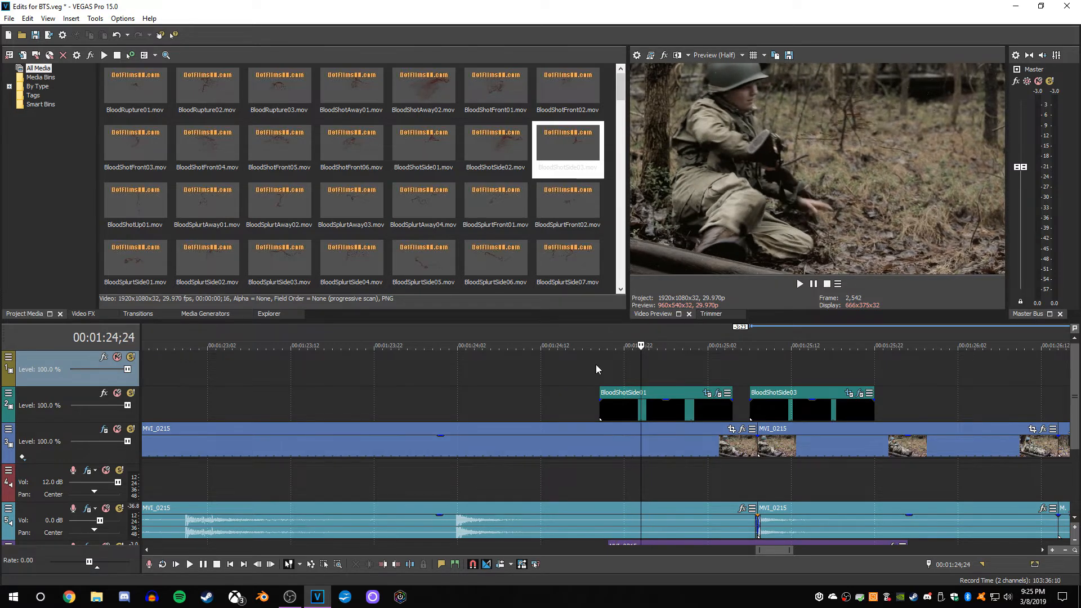
key("Left")
key("Left")
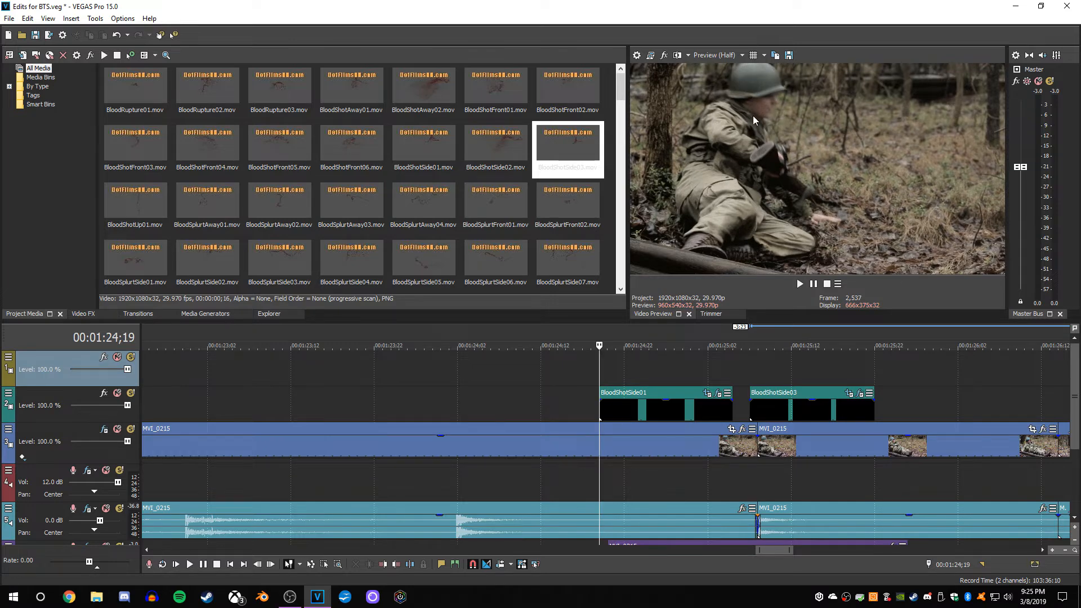
key("Left")
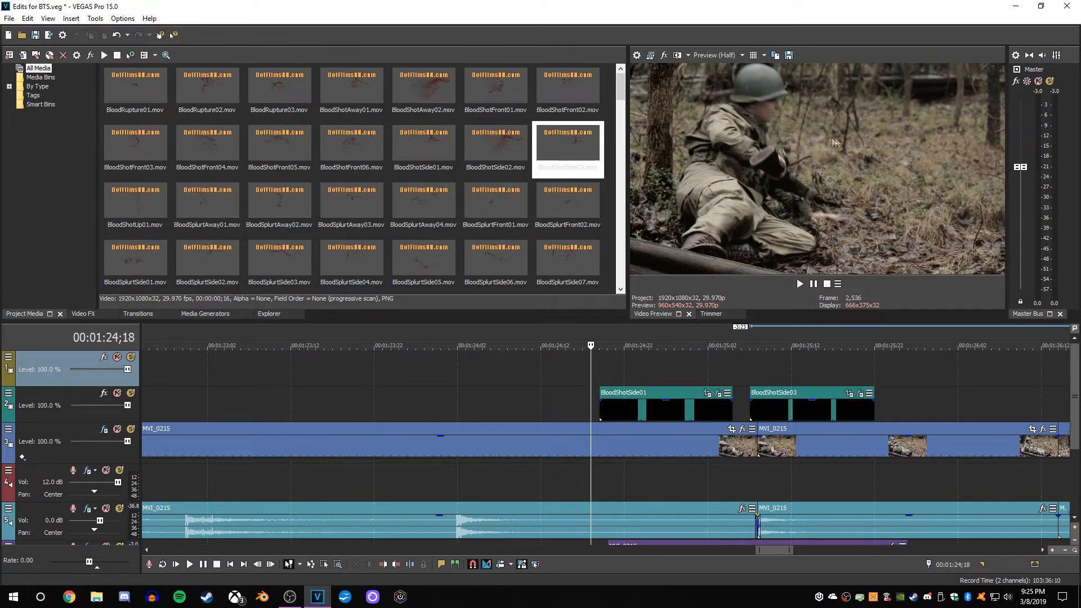
key("Right")
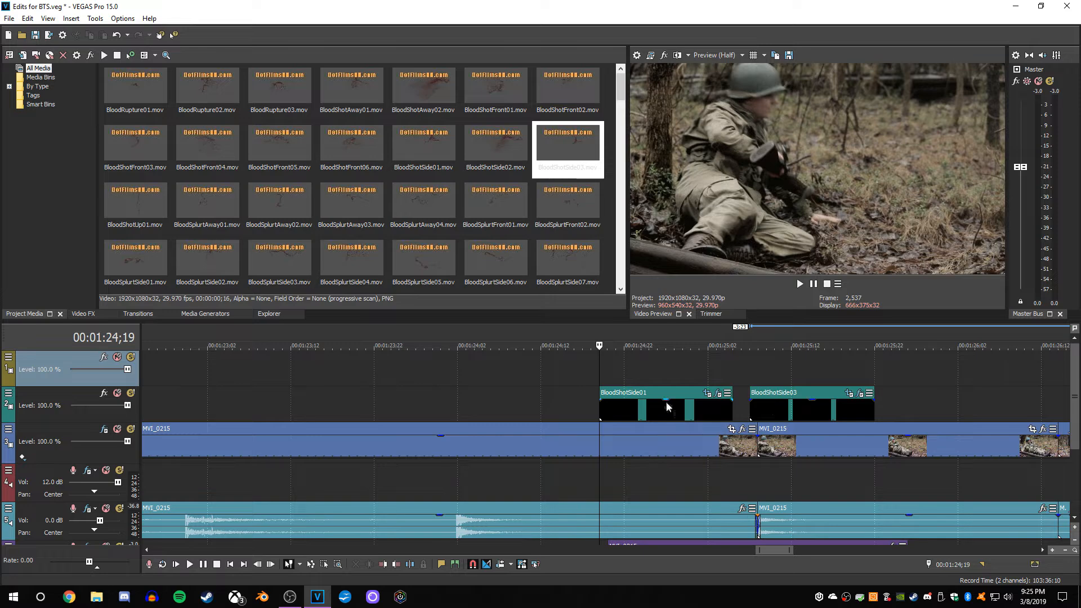
key("Right")
key("Right")
key("Right")
key("Right")
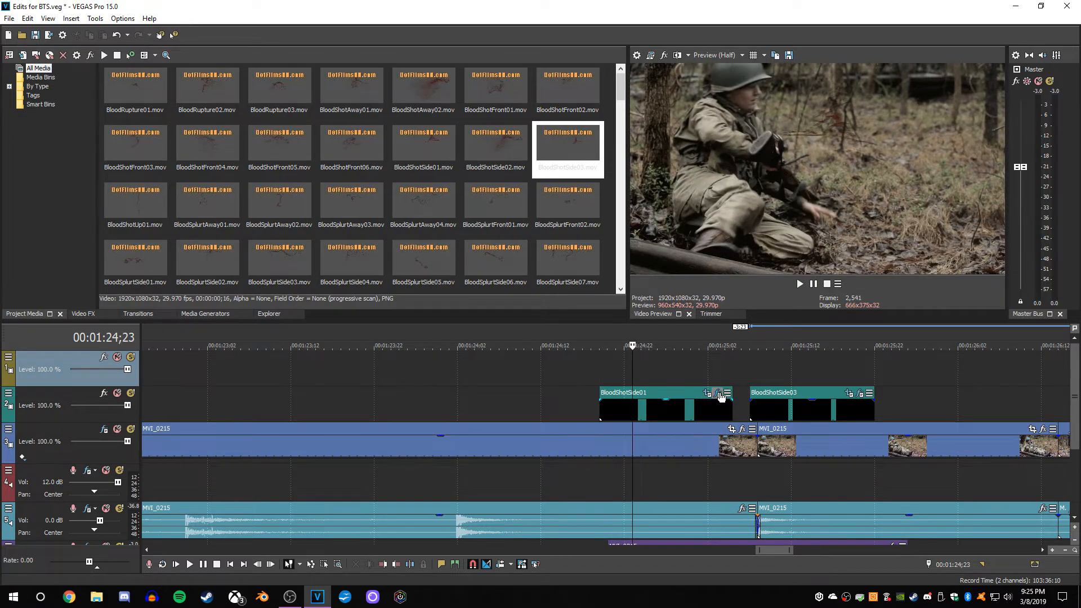
Enable Gaussian Blur on the BloodShotSide01 clip and set its horizontal and vertical ranges to 0.
left_click(717, 393)
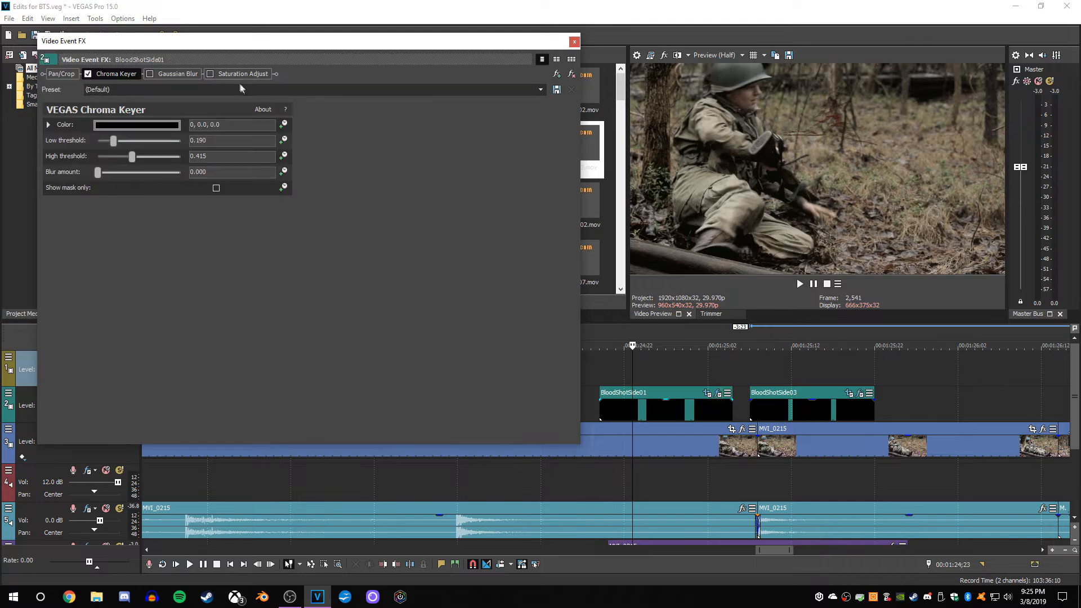
left_click(182, 75)
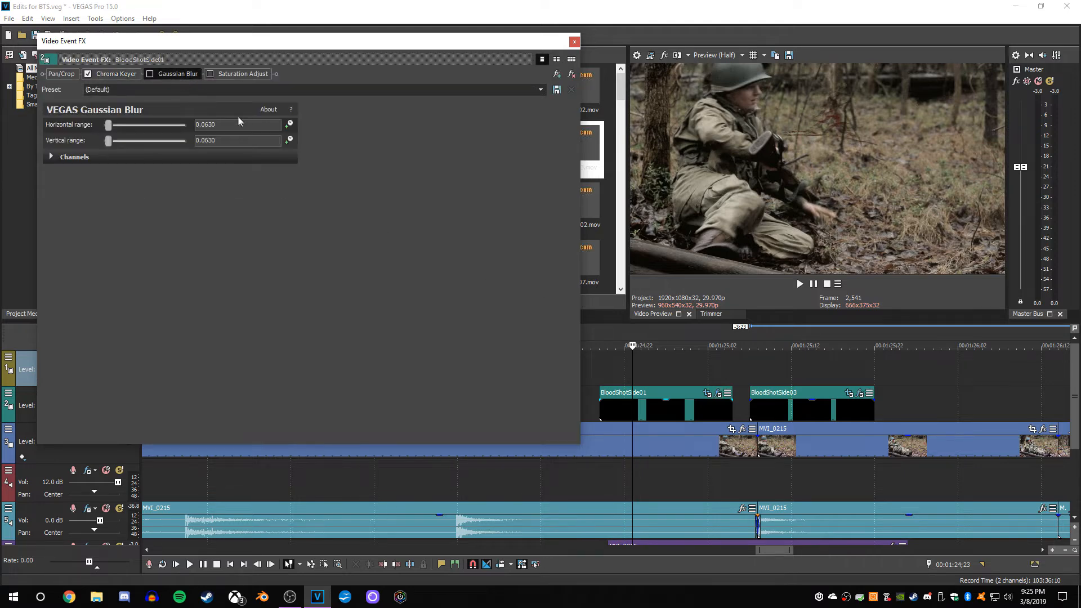
left_click(149, 74)
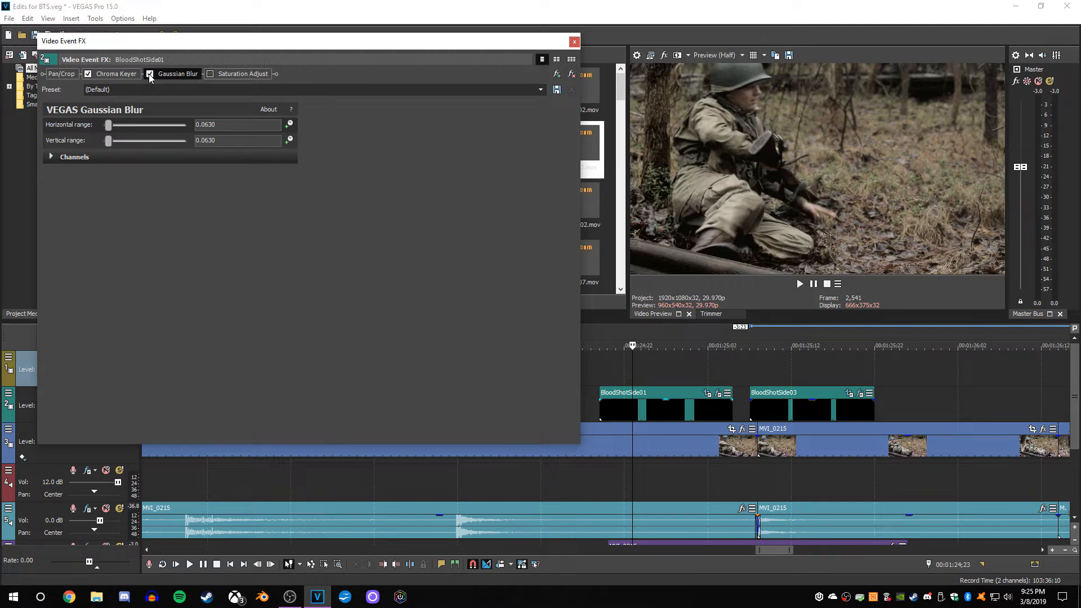
left_click_drag(225, 124, 206, 125)
key("Return")
left_click(229, 138)
key("Return")
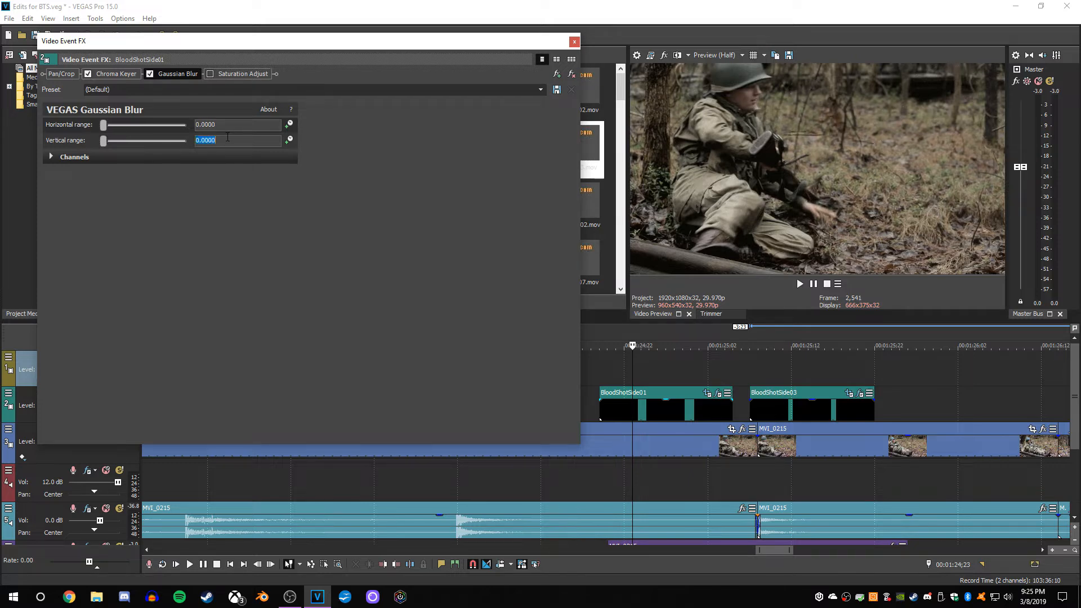
Set the Gaussian Blur's horizontal and vertical ranges to 0.003 and compare the blood with the blur toggled.
left_click(223, 141)
double_click(223, 127)
left_click(258, 139)
type("0.003")
key("Return")
left_click(150, 74)
left_click(600, 403)
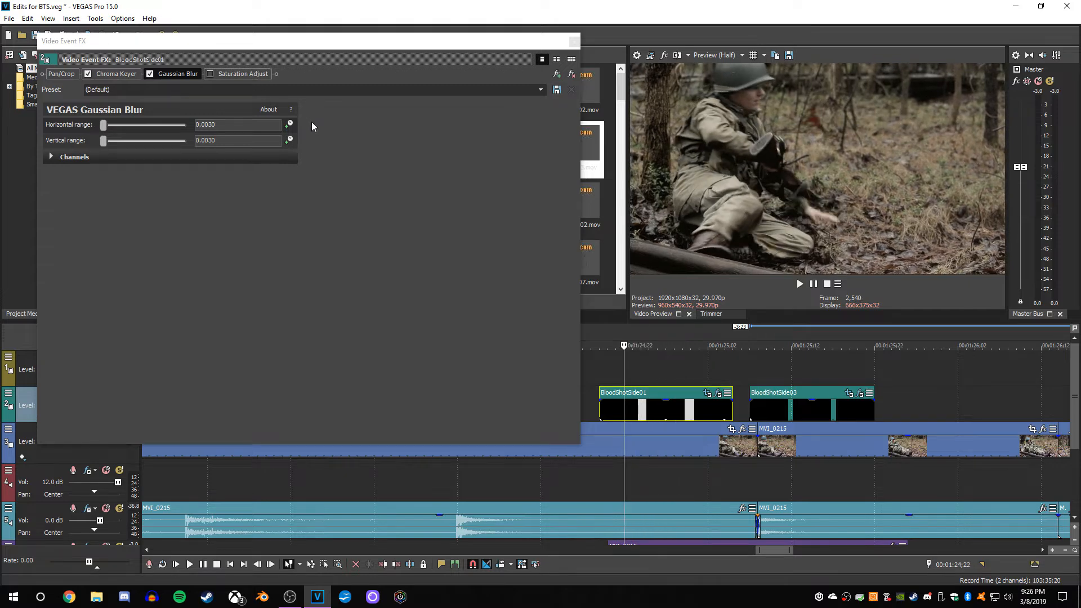
left_click(221, 73)
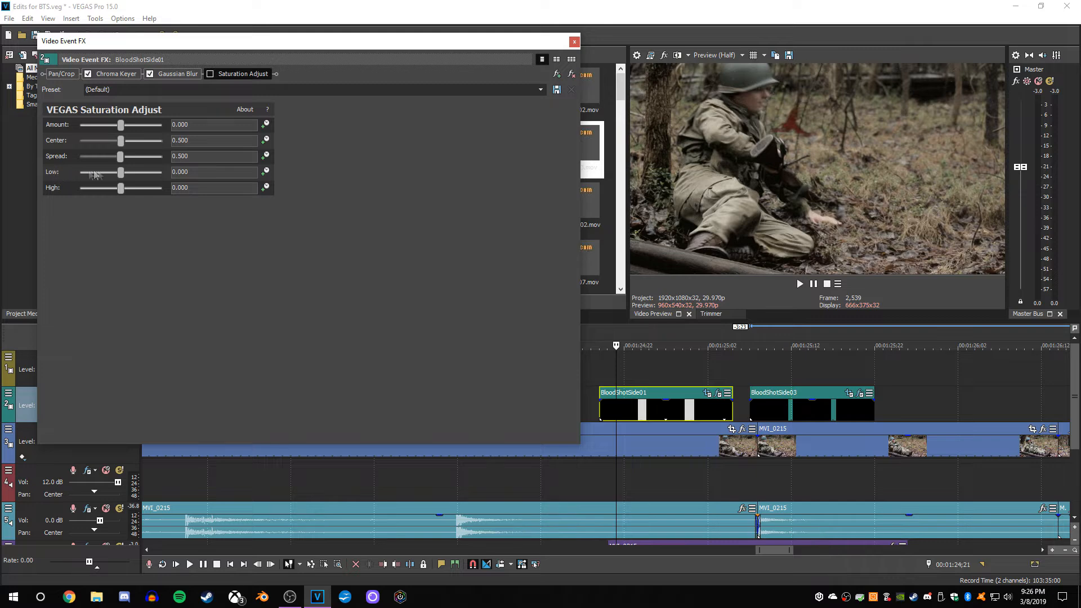
left_click_drag(120, 171, 94, 182)
key("ctrl+z")
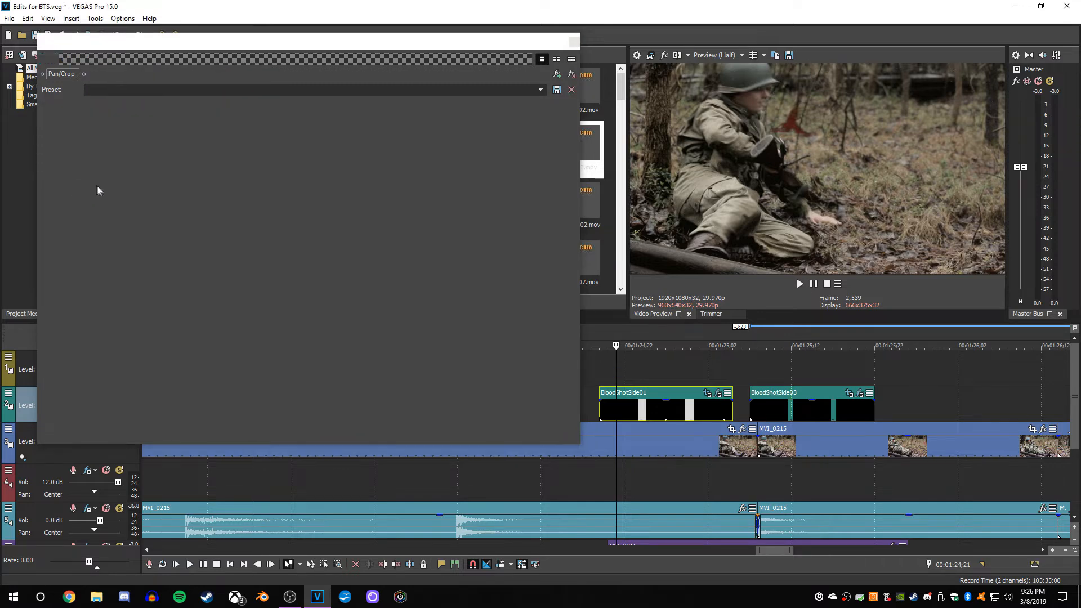
left_click_drag(122, 188, 55, 189)
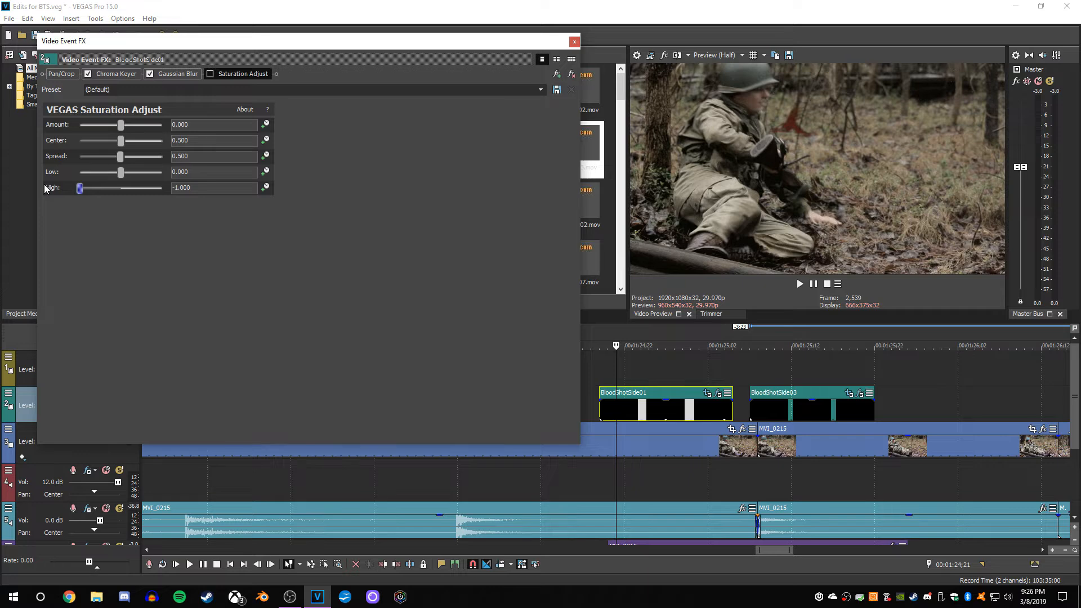
key("ctrl+z")
Enable Saturation Adjust on the BloodShotSide01 clip, lower its Low value moderately below zero, and close the effect settings.
left_click(209, 73)
left_click_drag(119, 175, 111, 176)
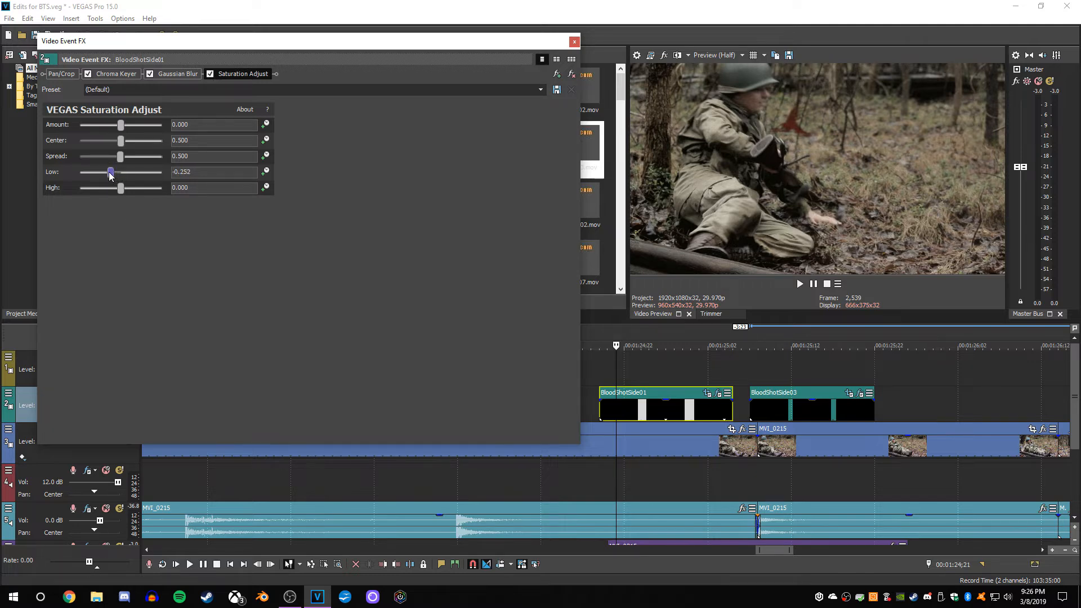
mouse_move(111, 176)
left_mouse_down()
mouse_move(39, 179)
mouse_move(145, 173)
mouse_move(113, 175)
left_mouse_up()
left_click_drag(109, 176, 106, 176)
left_click(572, 42)
Step frame by frame through the BloodShotSide01 effect to check its blur and saturation, ending at its start at 00:01:24;19.
key("Left")
key("Left")
key("Right")
key("Right")
key("Right")
key("Right")
key("Right")
key("Right")
key("Right")
key("Right")
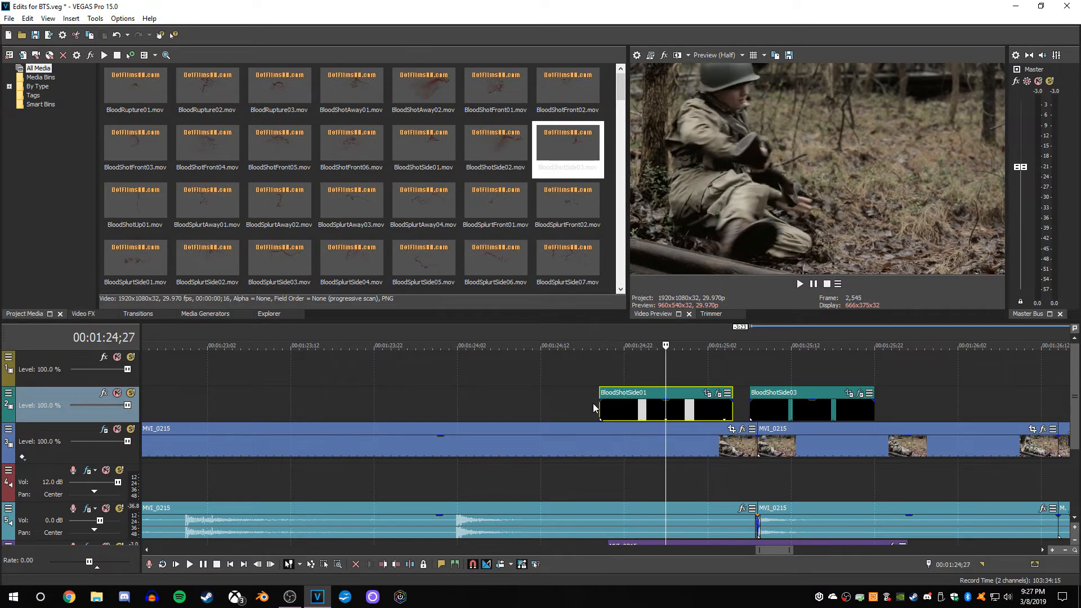
key("Left")
key("Left")
key("Left")
left_click(595, 408)
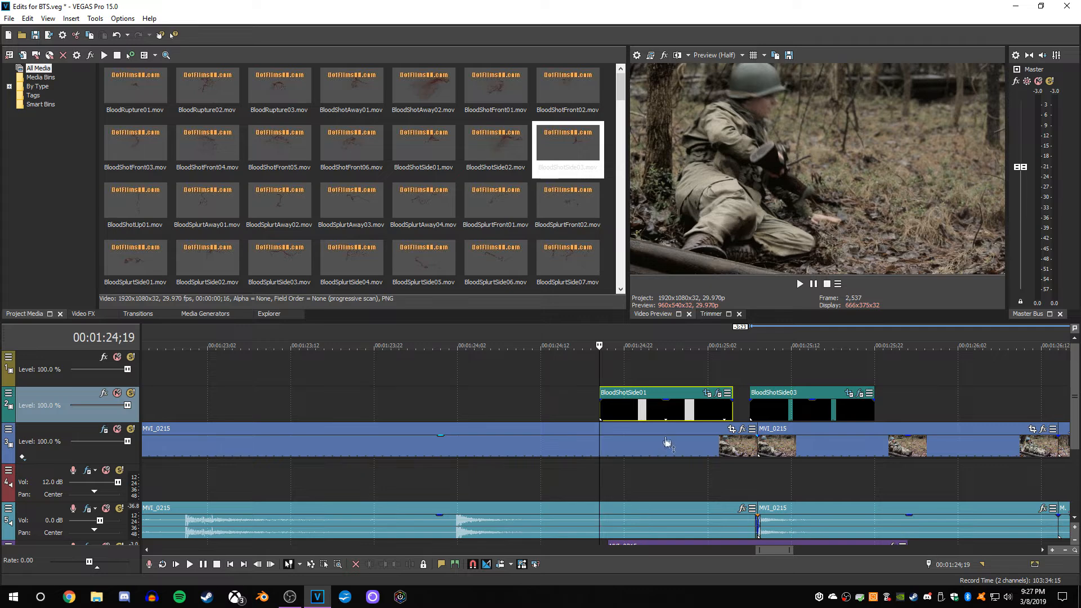
Mute audio track 6 and play the MVI_0215 footage through the BloodShotSide01 and BloodShotSide03 effects.
scroll(660, 430, "down", 1)
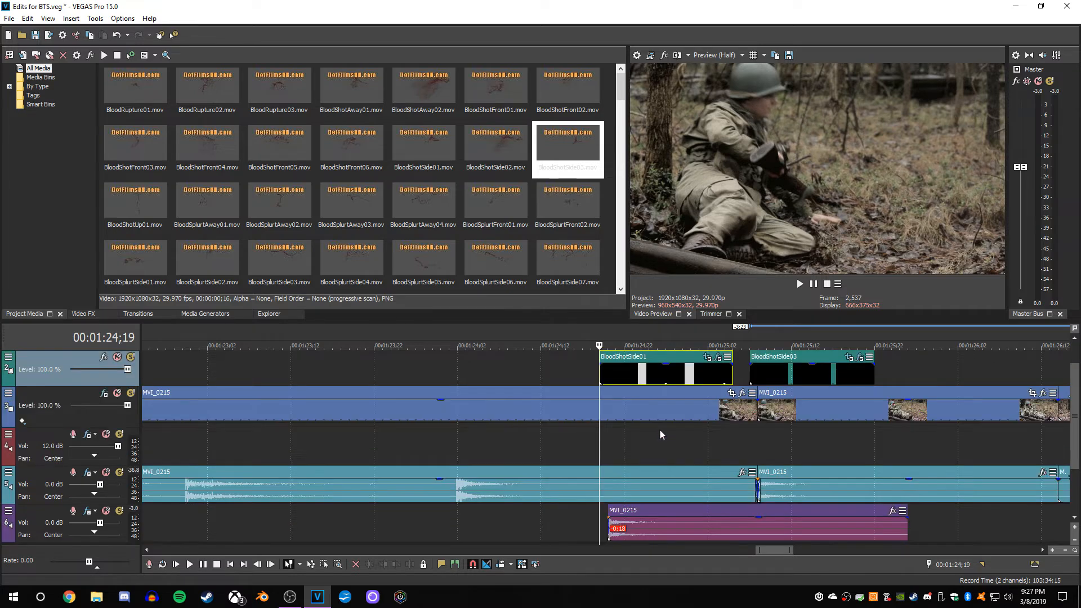
scroll(659, 429, "down", 5)
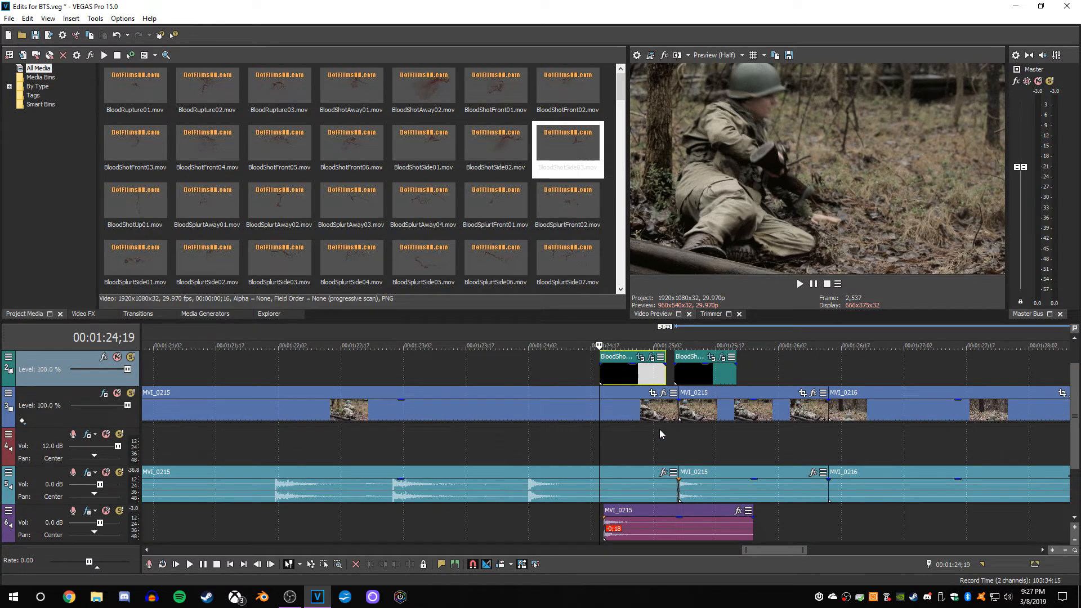
left_click(105, 511)
left_click(544, 440)
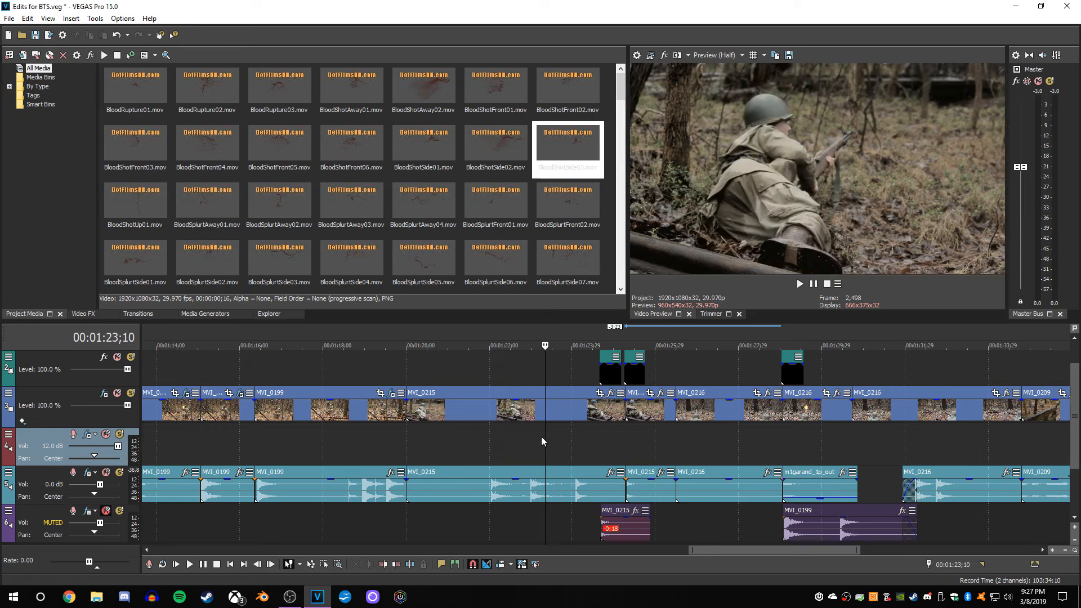
left_click(503, 444)
left_click(487, 447)
key("space")
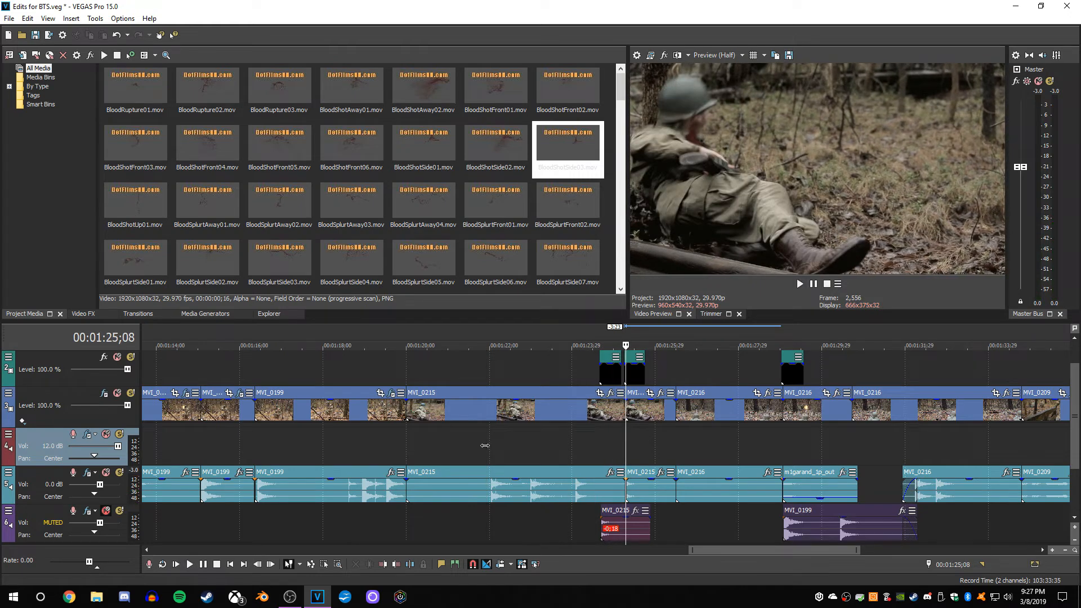
key("Return")
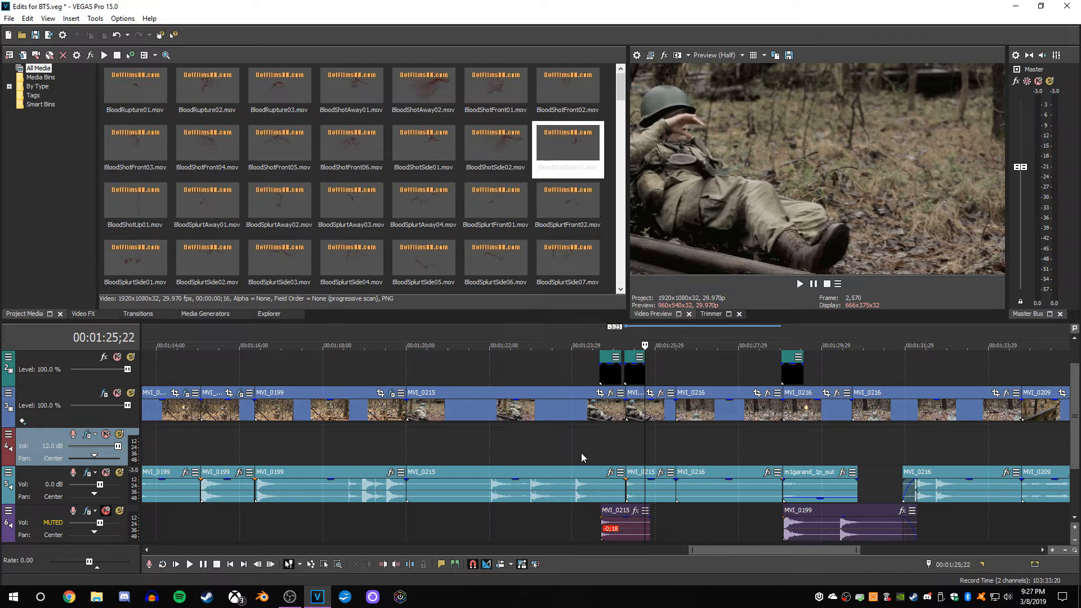
Replay the shot from just before the BloodShotSide01 clip to review the blood hit in motion.
key("space")
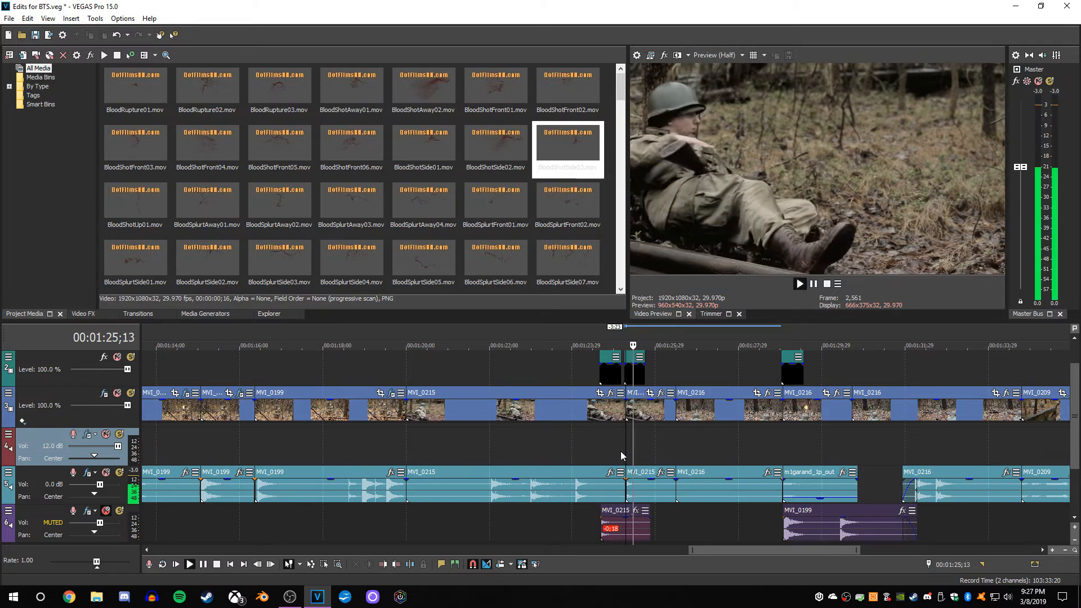
key("space")
left_click(589, 445)
key("space")
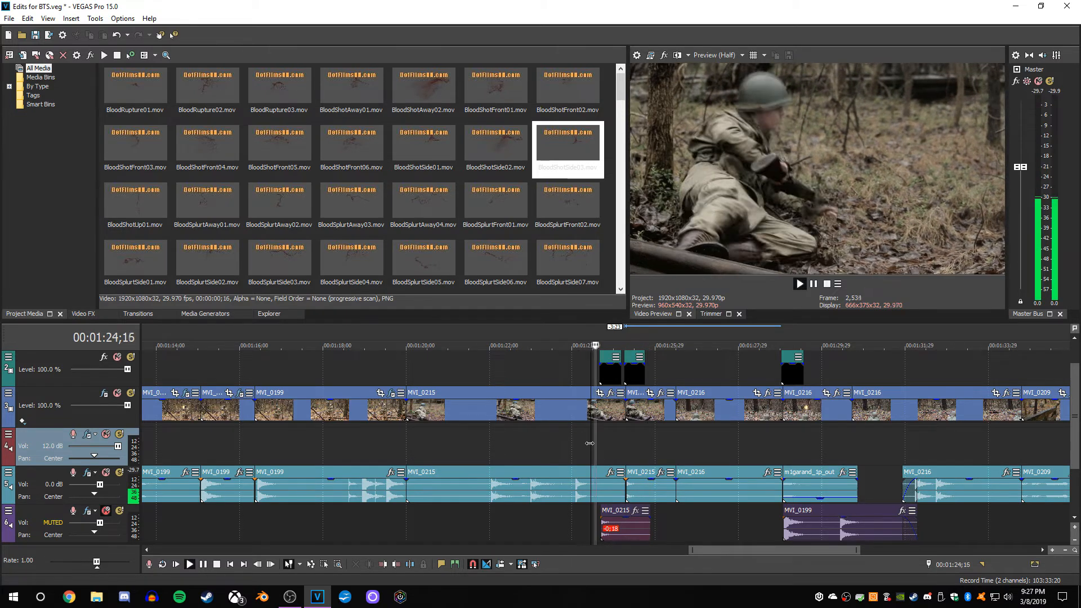
key("space")
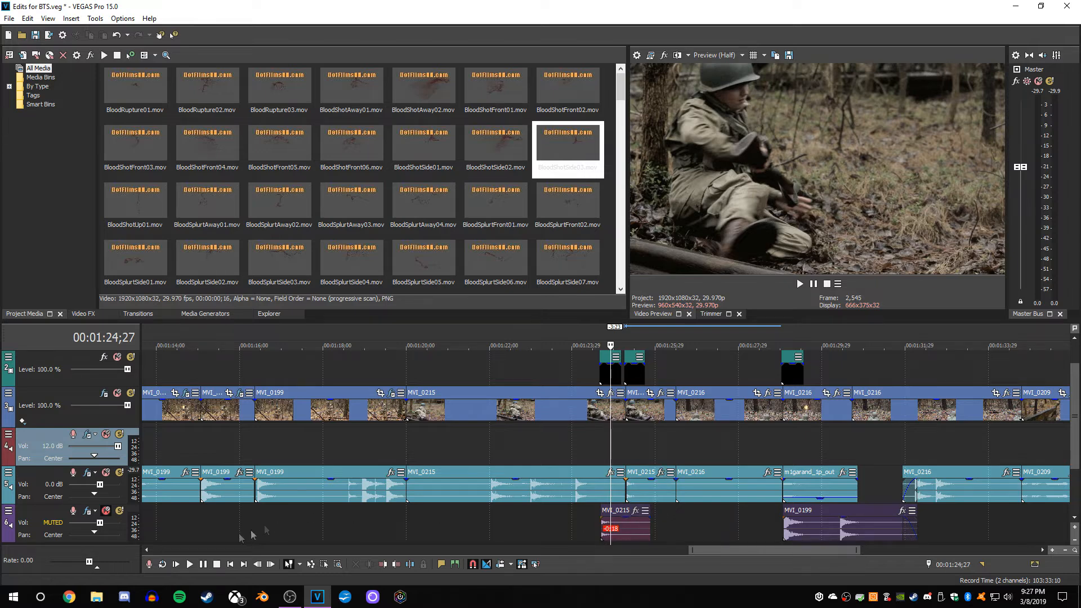
Unmute audio track 6 and replay the first blood hit from just before the BloodShotSide01 clip.
left_click(106, 511)
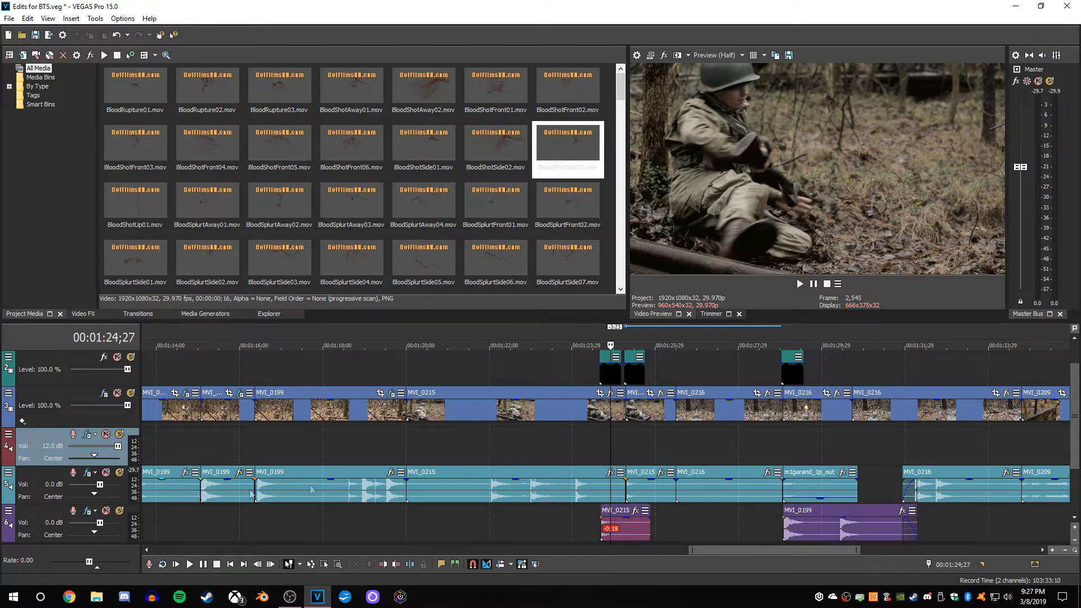
left_click(580, 447)
key("space")
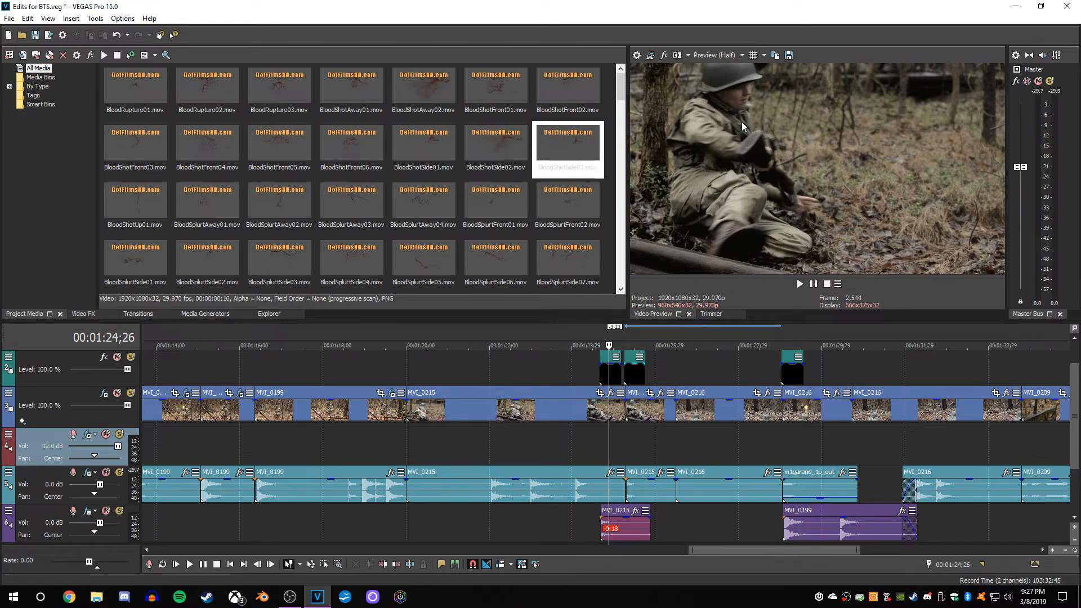
left_click(592, 440)
key("space")
key("space")
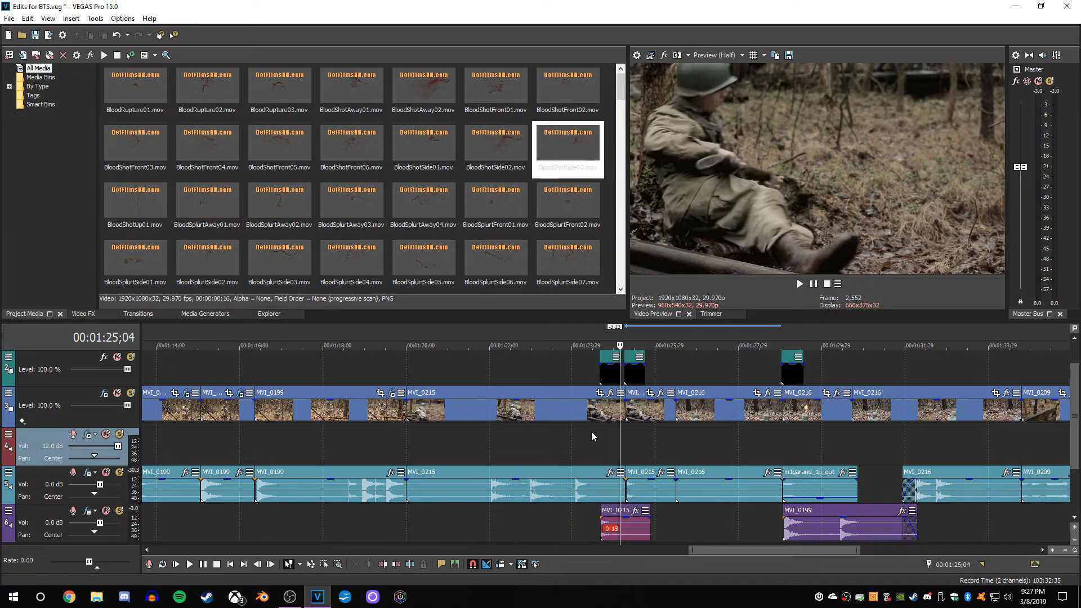
Select the BloodShotSide03 clip and step through its frames to examine the unkeyed blood, returning to its start at 00:01:25;07.
scroll(639, 369, "up", 4)
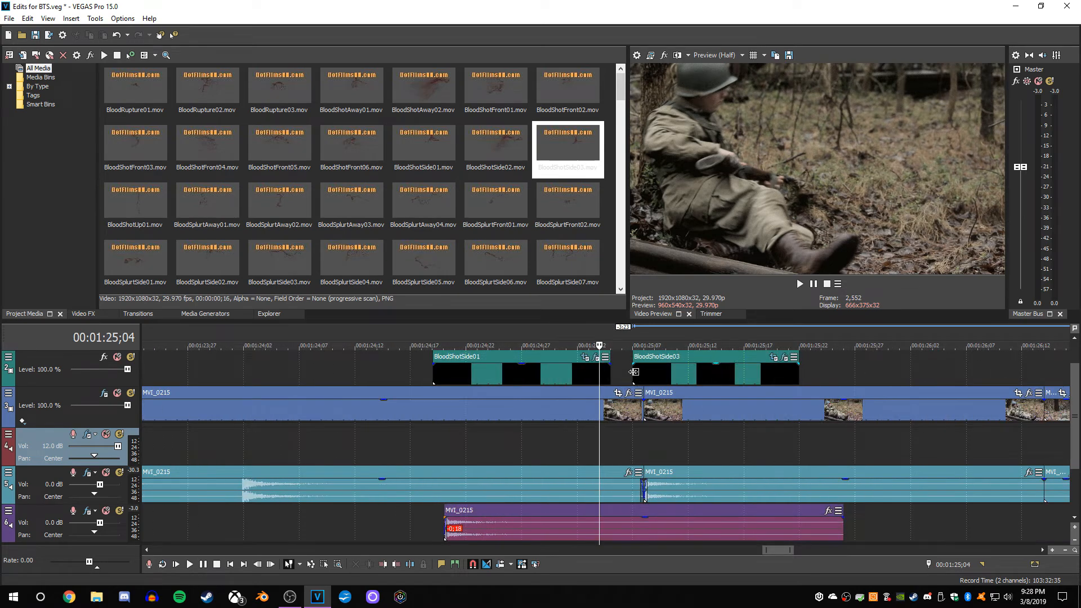
left_click(640, 372)
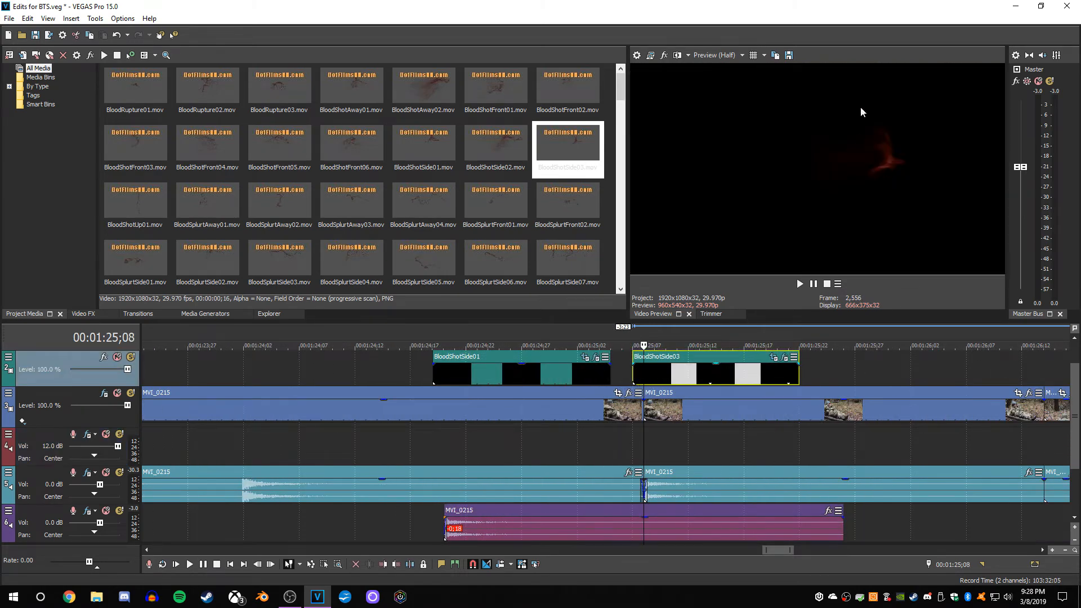
key("Left")
key("Right")
key("Right")
key("Right")
key("Right")
key("Right")
key("Right")
key("Right")
key("Right")
key("Right")
key("Right")
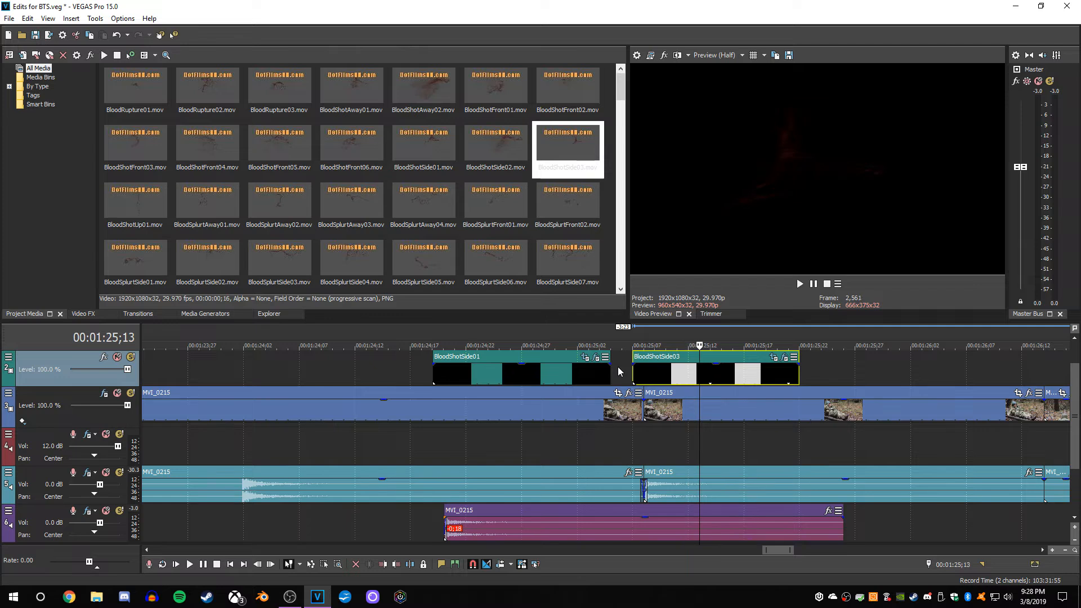
left_click(631, 369)
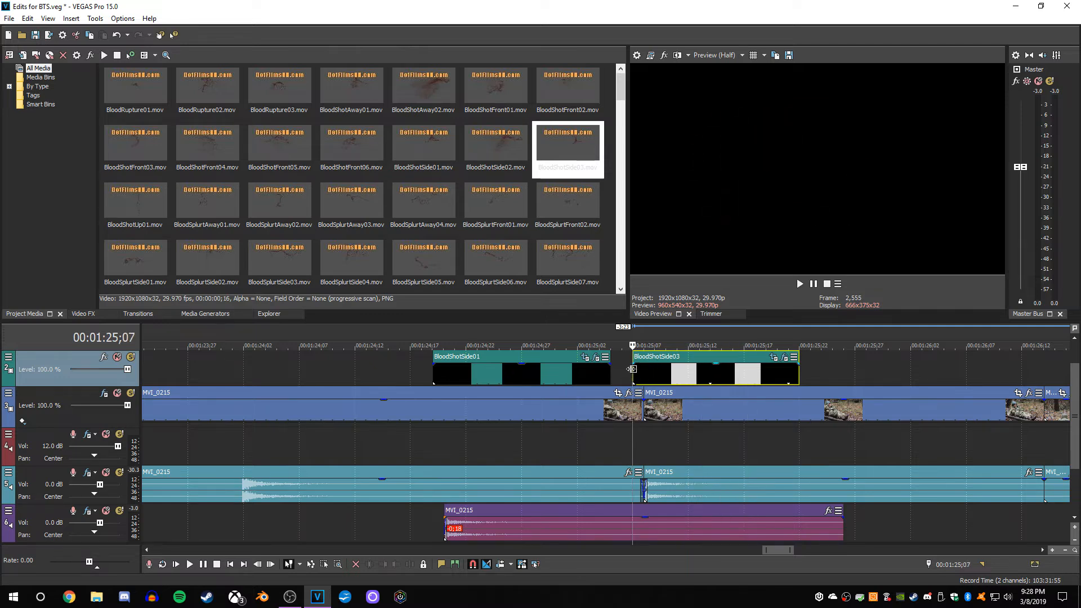
Enable the Chroma Keyer, Gaussian Blur and Saturation Adjust effects on the BloodShotSide03 clip, previewing at 00:01:25;08.
key("Right")
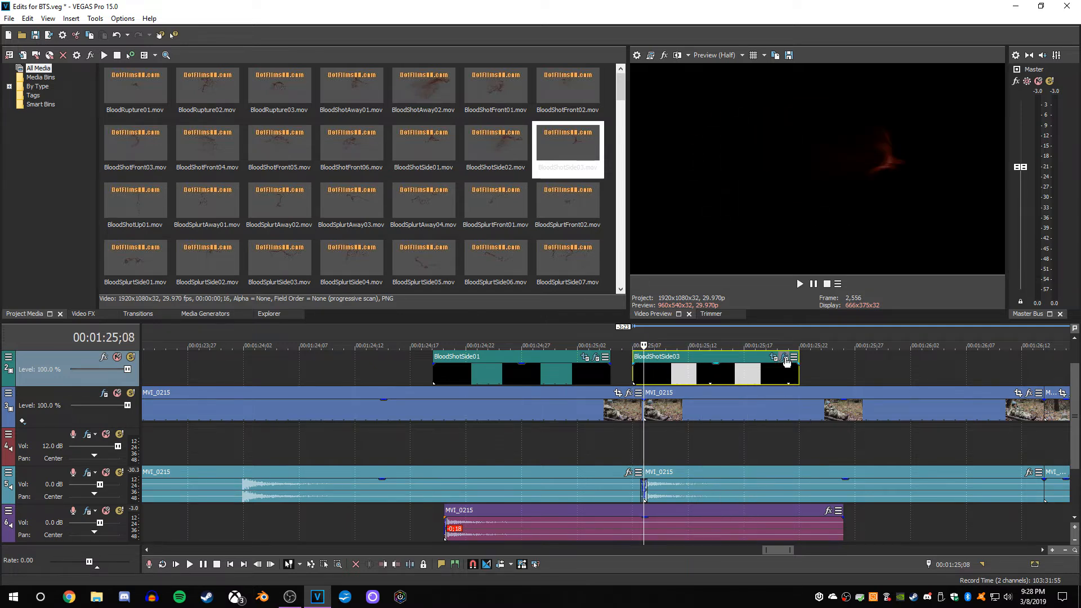
left_click(786, 358)
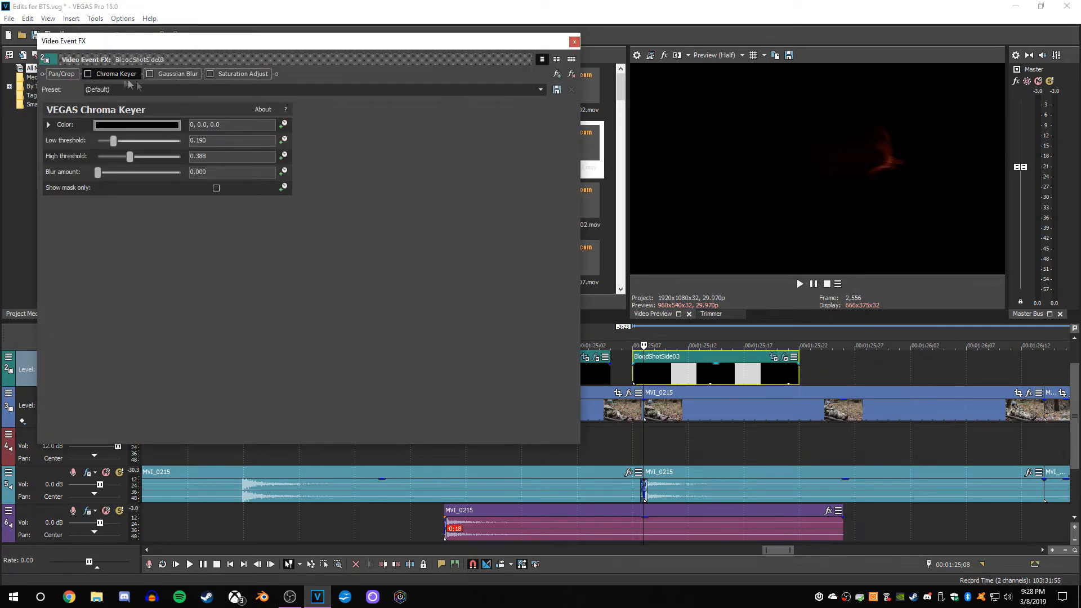
left_click(88, 75)
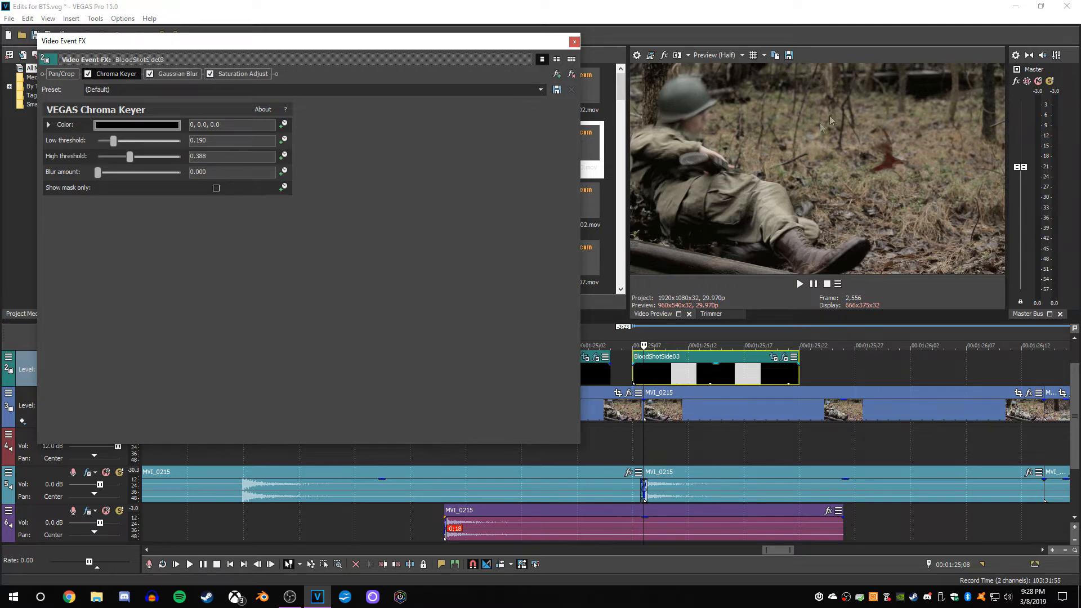
In the BloodShotSide03 clip's Pan/Crop, draw a closed five-point mask at 00:00:00;02 enclosing the blood, with two anchors at its lower-right edge.
left_click(72, 77)
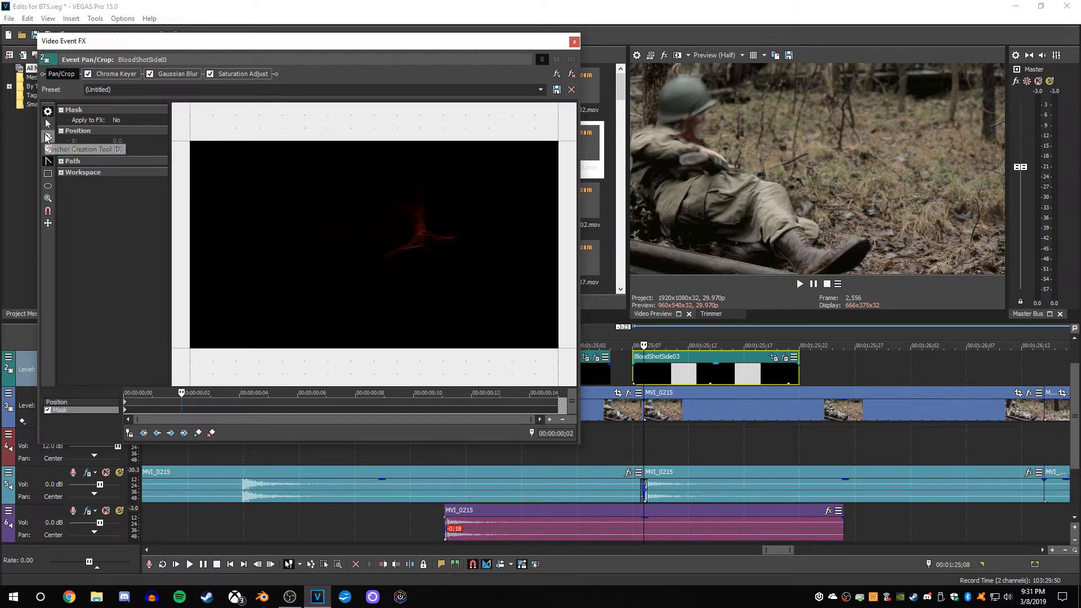
left_click(47, 137)
left_click(178, 127)
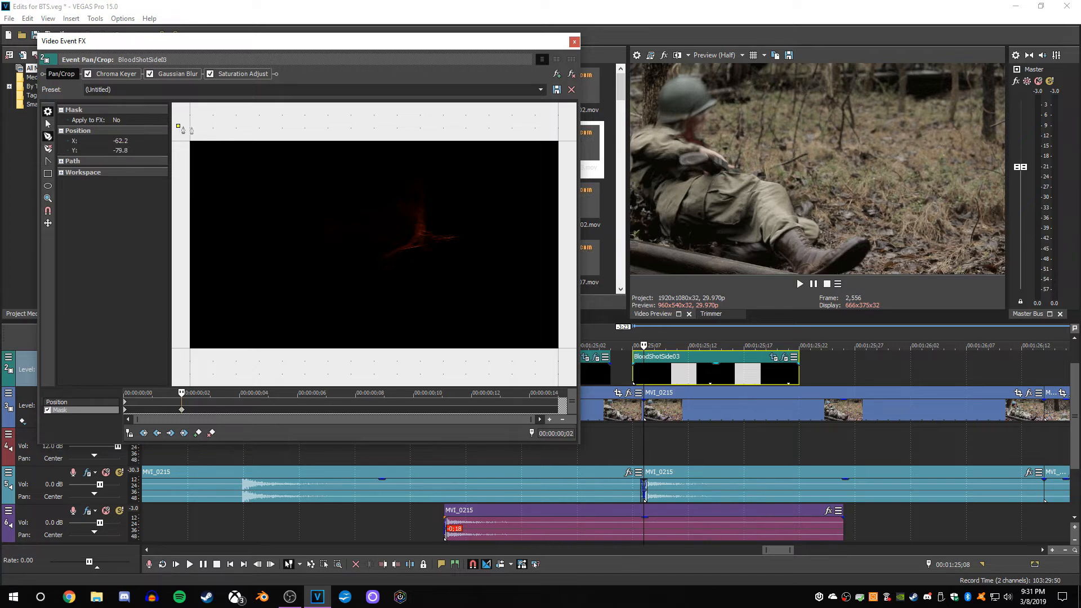
left_click(498, 124)
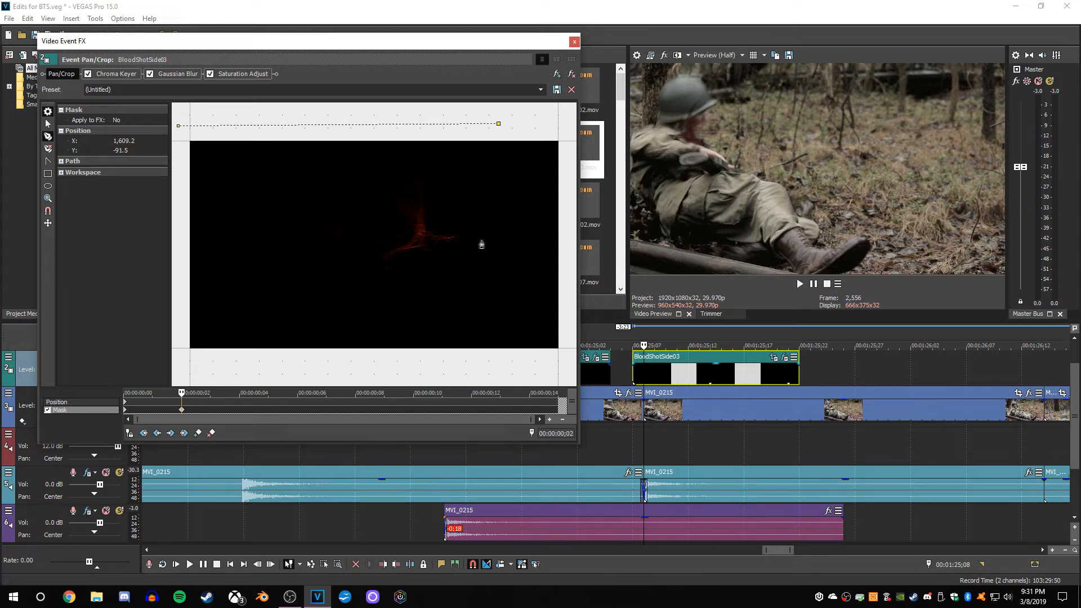
left_click(456, 238)
left_click(438, 246)
left_click(182, 359)
left_click(179, 126)
Reposition the BloodShotSide03 mask's inner anchors so the path hugs the lower-right edge of the blood at 00:00:00;02.
left_click(47, 161)
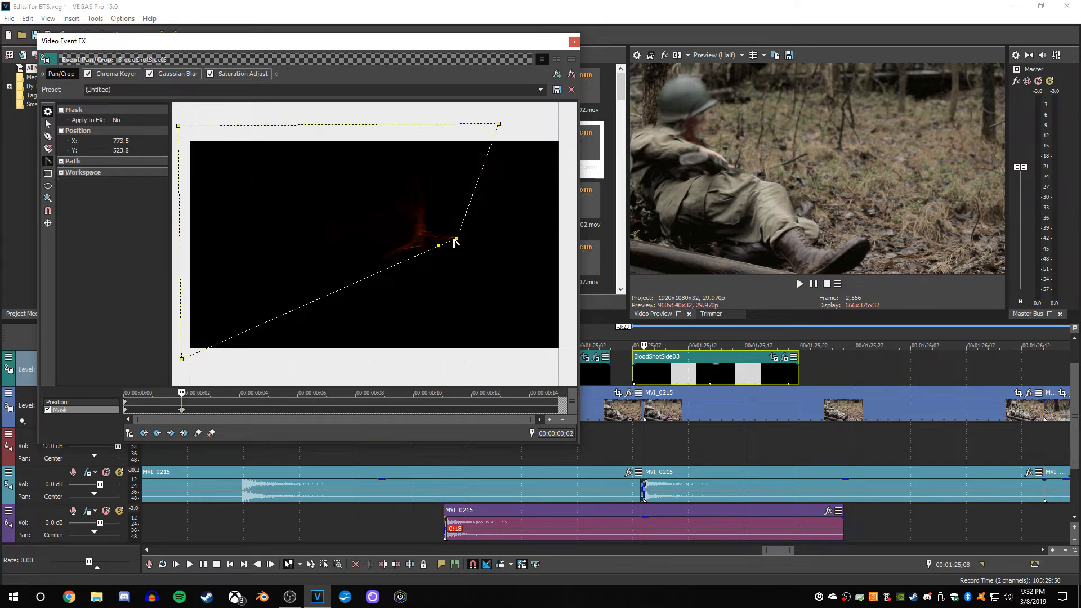
left_click(457, 240)
mouse_move(457, 241)
left_mouse_down()
mouse_move(471, 234)
mouse_move(441, 236)
mouse_move(489, 239)
mouse_move(469, 215)
mouse_move(461, 224)
mouse_move(480, 223)
mouse_move(456, 236)
left_mouse_up()
left_click_drag(439, 248, 425, 246)
left_click_drag(446, 241, 448, 242)
left_click(47, 410)
Add a mask keyframe at 00:00:00;03 and shift the inner anchors to follow the blood's lower edge in that frame.
left_click(642, 371)
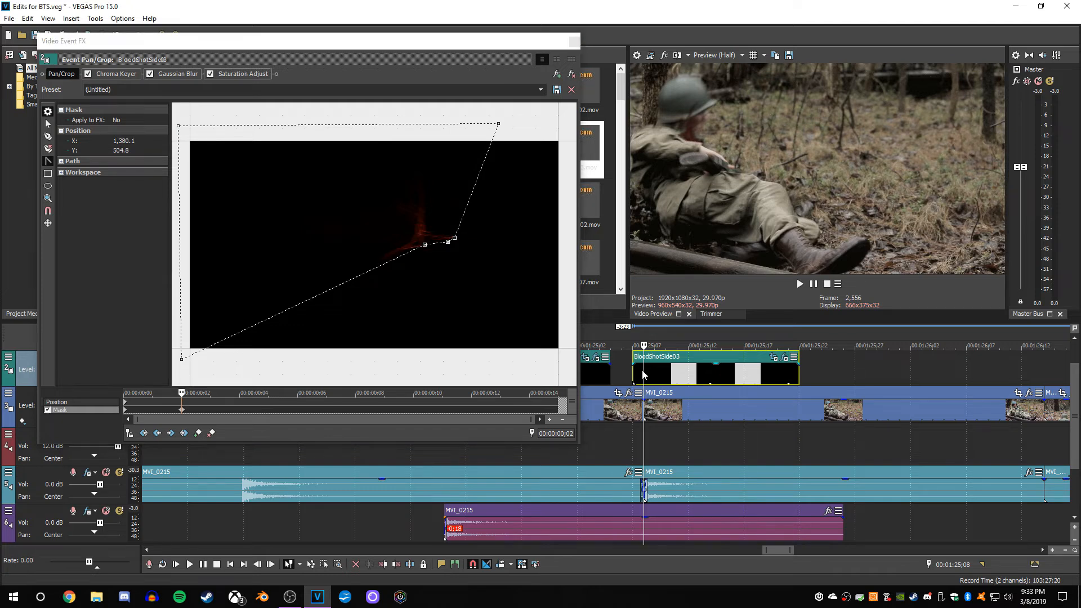
key("Right")
left_click_drag(180, 392, 210, 392)
left_click(199, 432)
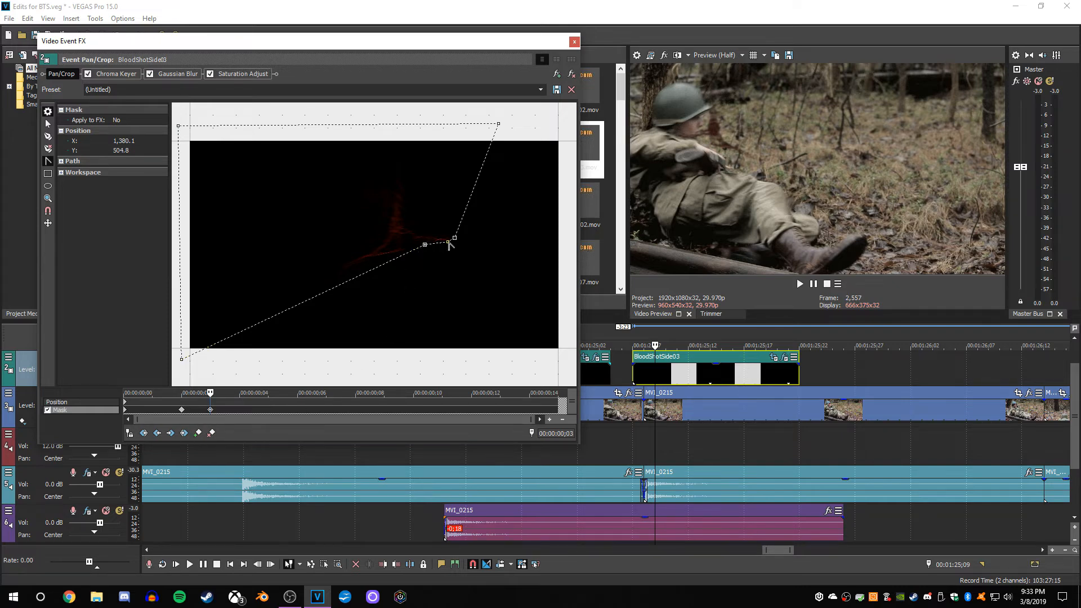
left_click_drag(448, 243, 425, 251)
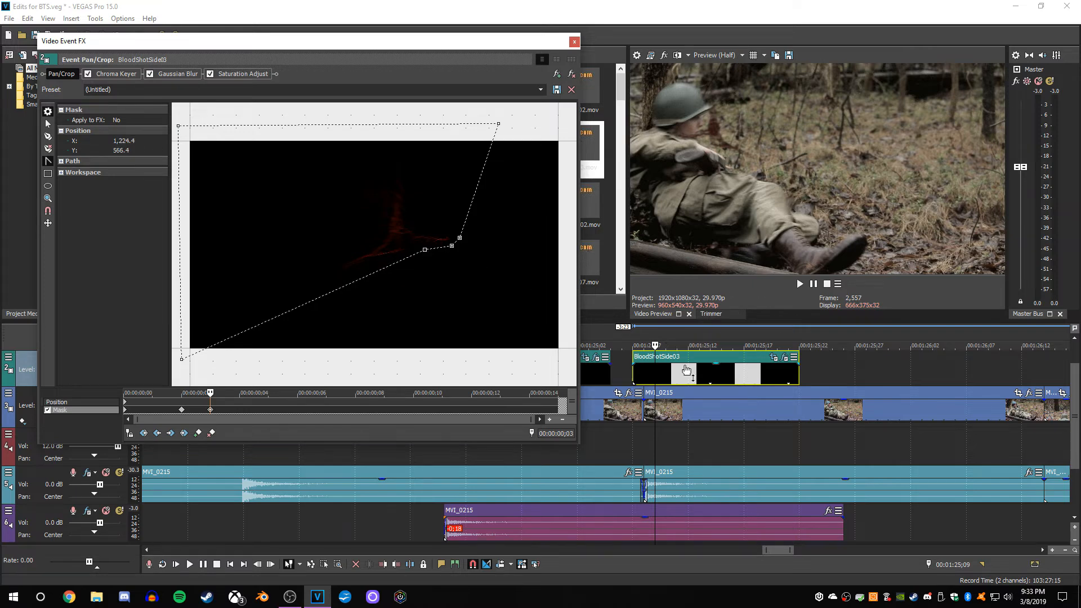
Add a mask keyframe at 00:00:00;04 on BloodShotSide03 and reshape the mask's lower edge around the blood.
left_click(655, 375)
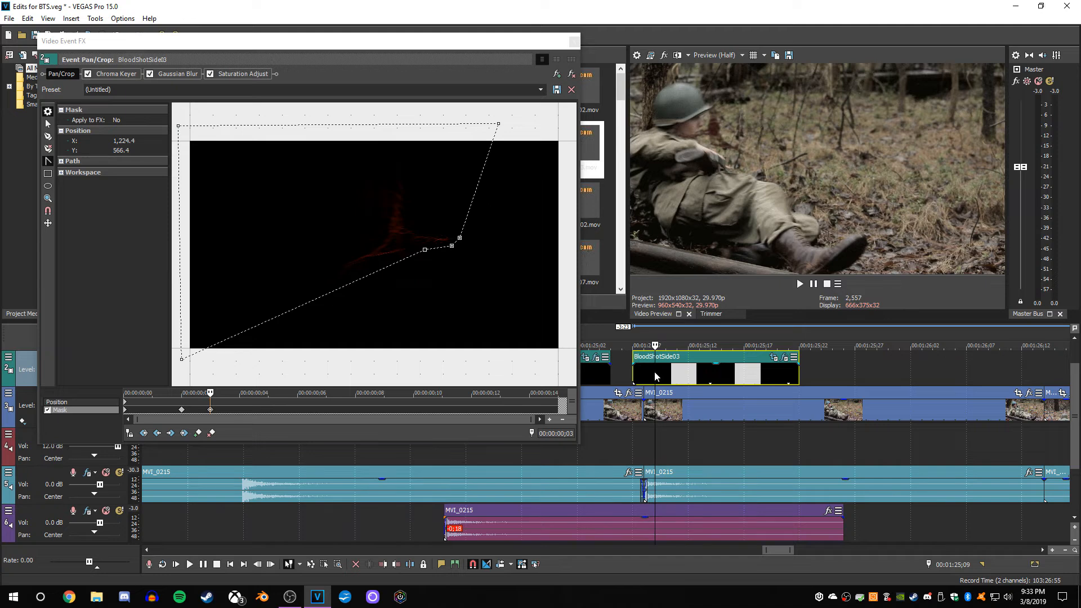
key("Right")
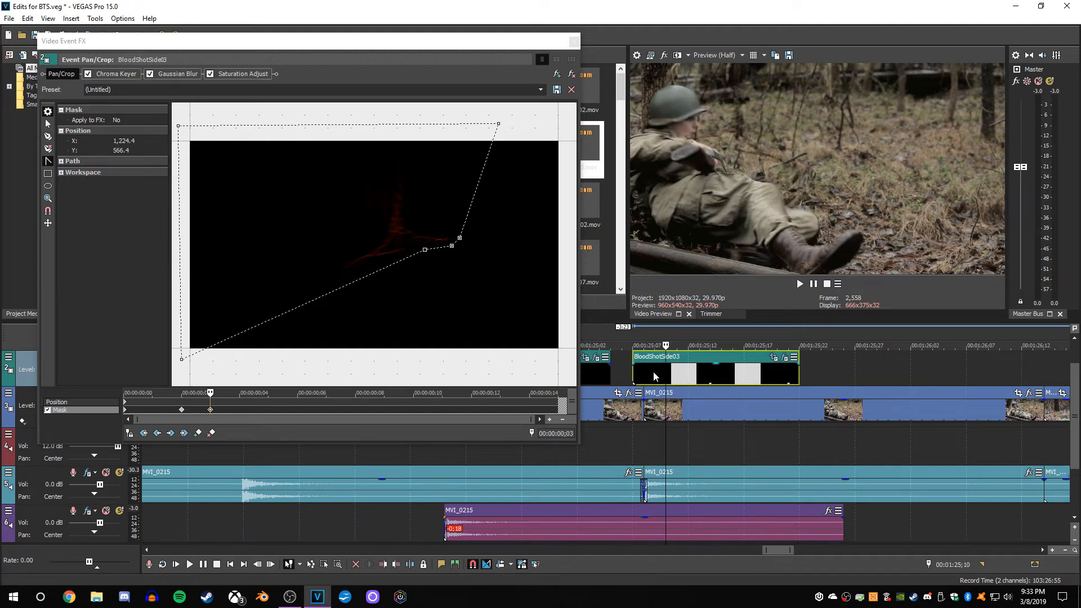
left_click(212, 393)
left_click_drag(211, 392, 240, 393)
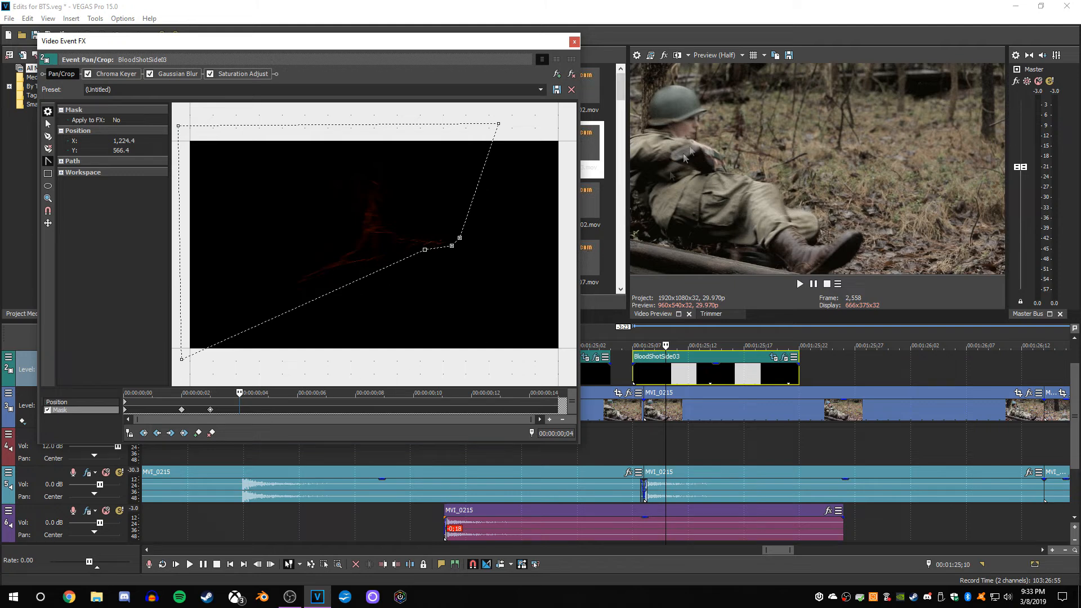
left_click(197, 433)
left_click_drag(449, 244, 402, 246)
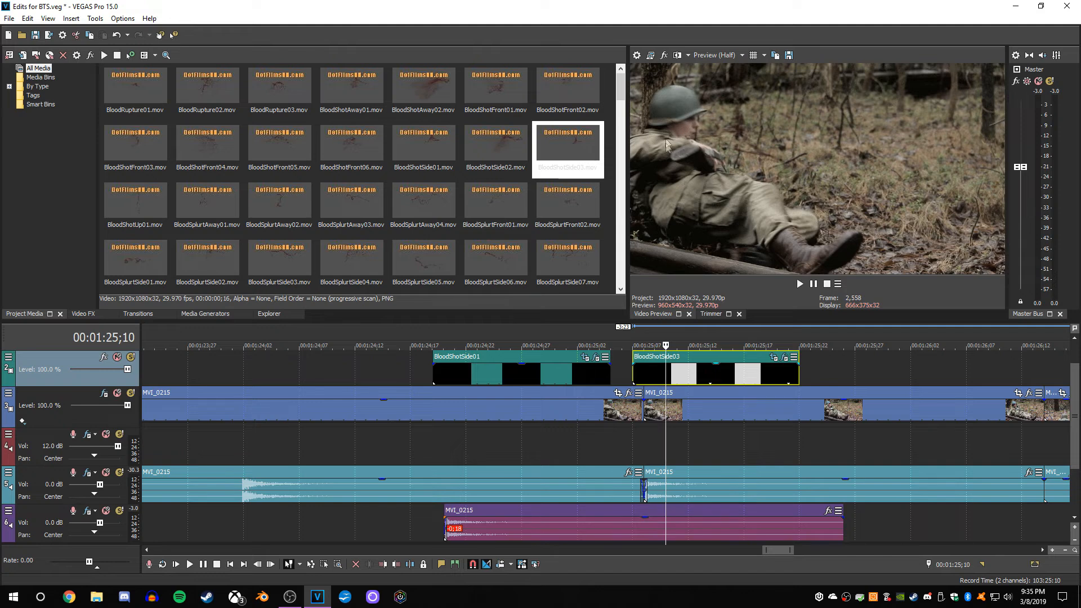
Step through the remaining BloodShotSide03 frames to 00:01:25;20 to examine the masked blood over the soldier.
key("Right")
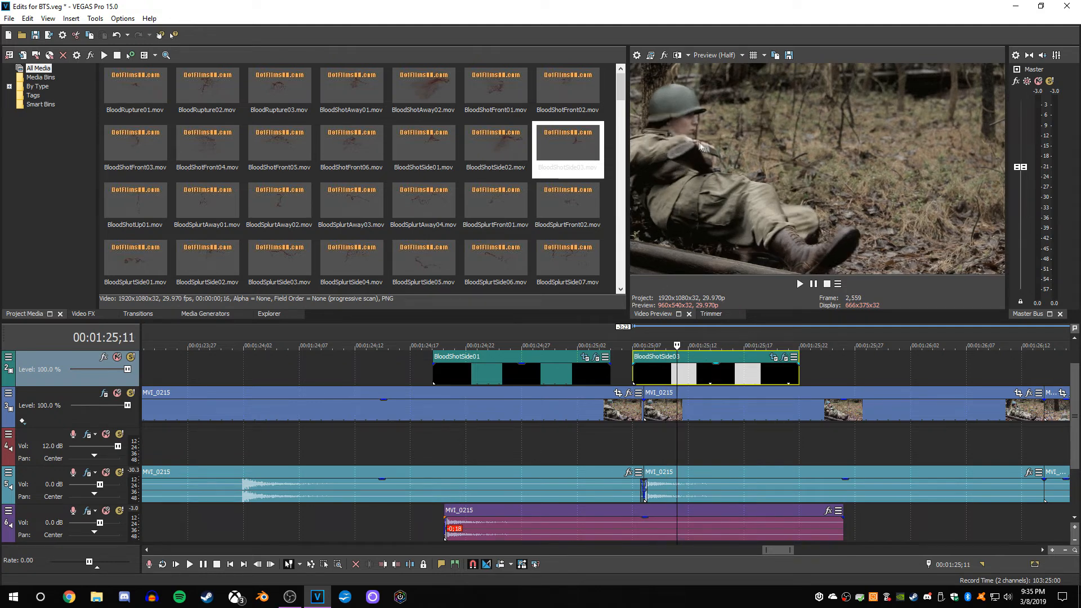
key("Right")
key("Right")
key("Right")
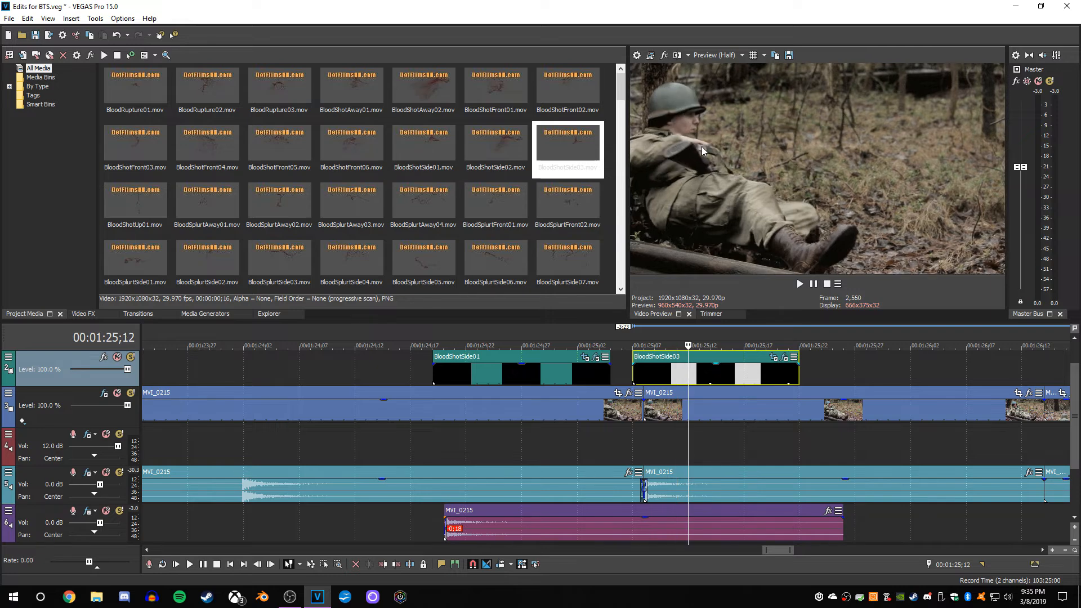
key("Right")
key("Right")
key("Right")
key("Right")
key("Right")
key("Right")
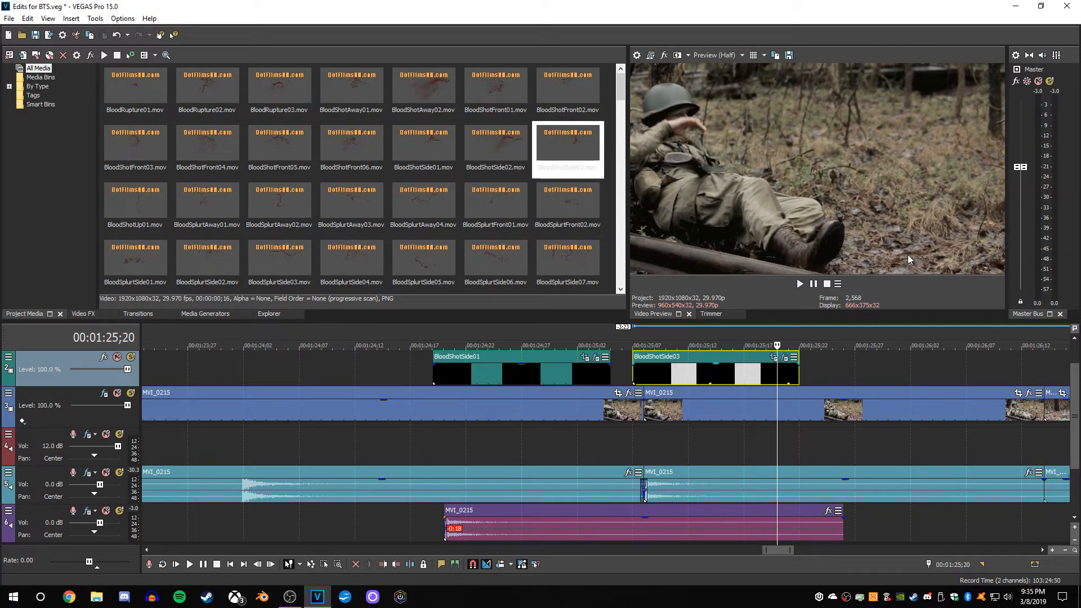
Go to the muzzle-flash shot at 00:01:29;01 and compare the blood with track 2 muted and unmuted.
scroll(700, 426, "down", 4)
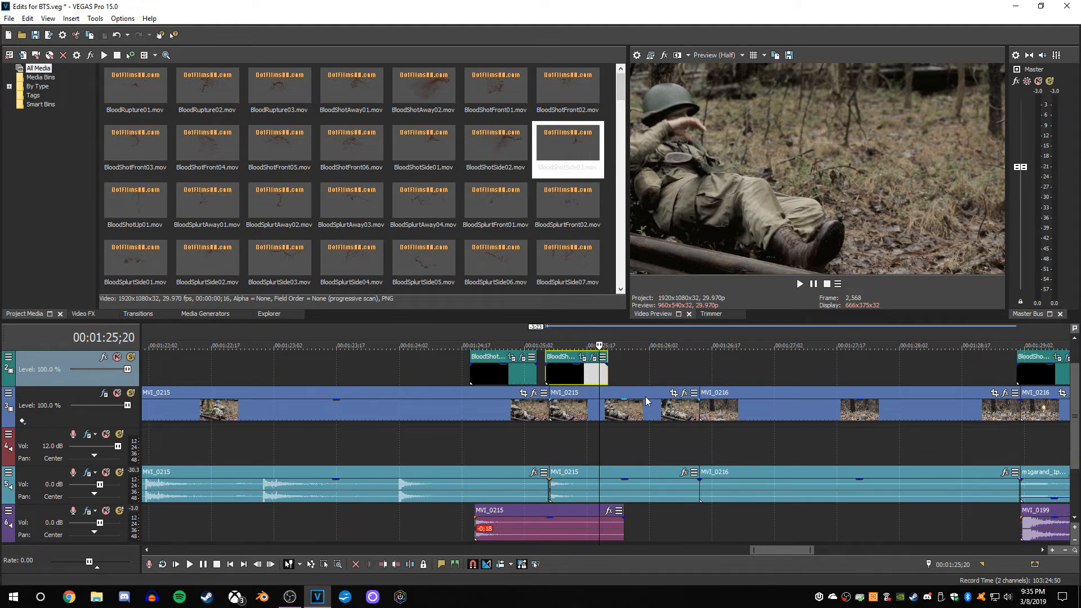
scroll(646, 396, "down", 2)
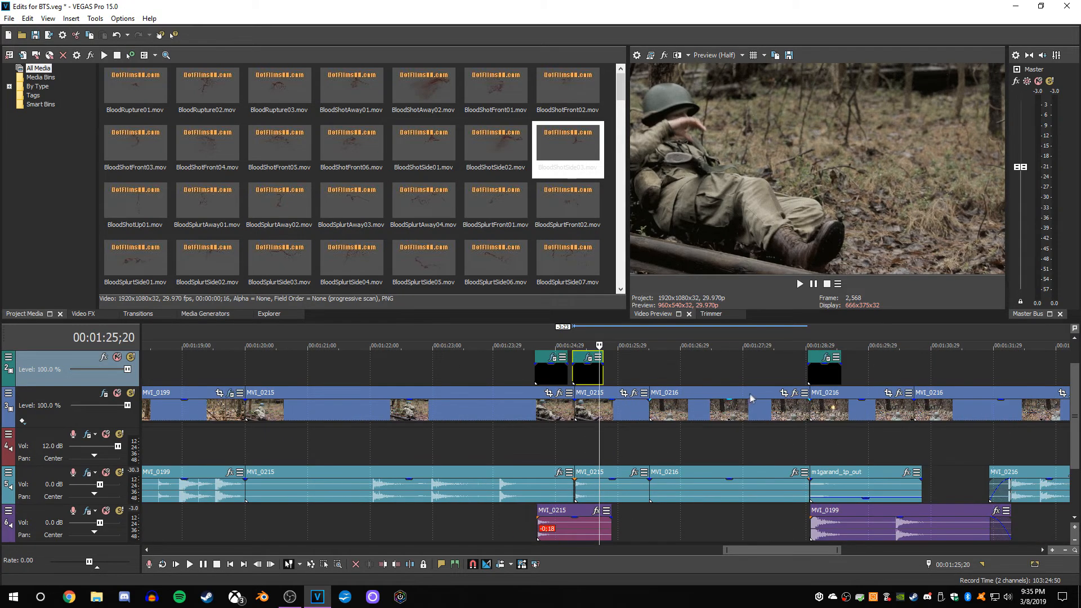
left_click(774, 367)
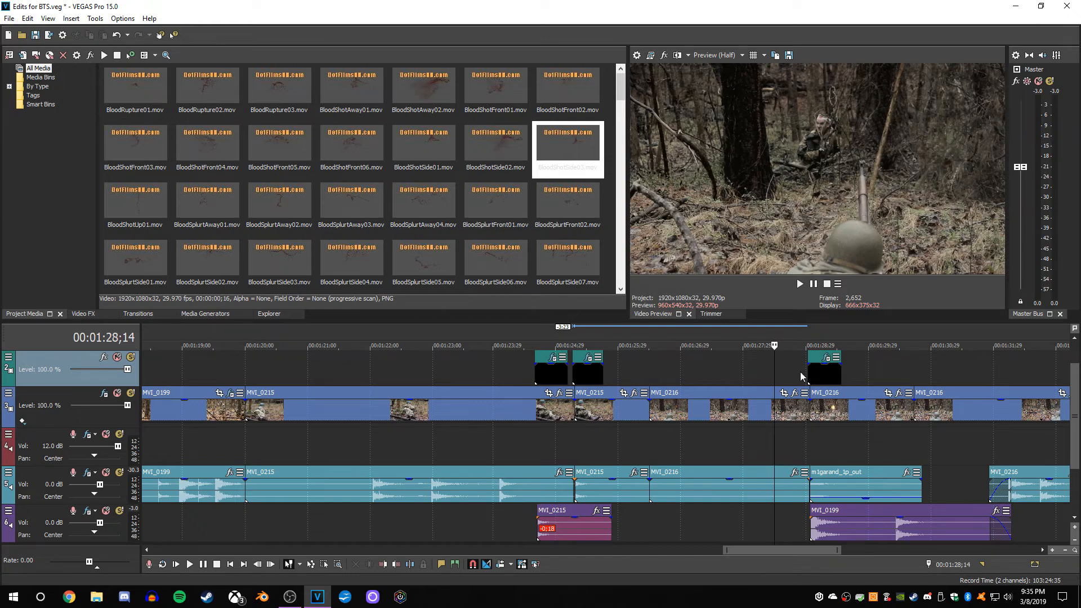
scroll(806, 370, "up", 1)
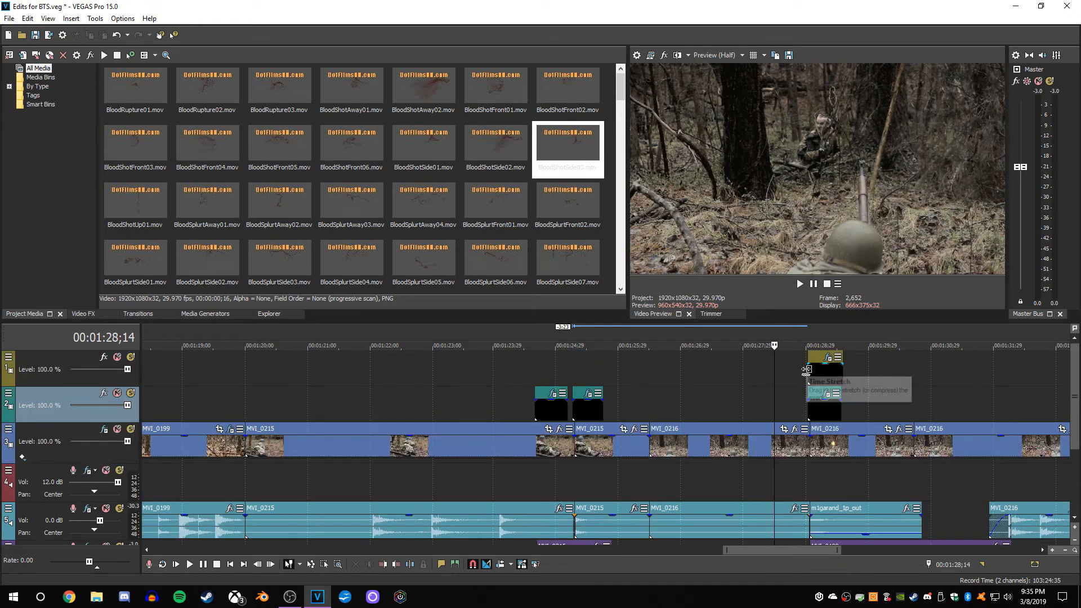
left_click(807, 356)
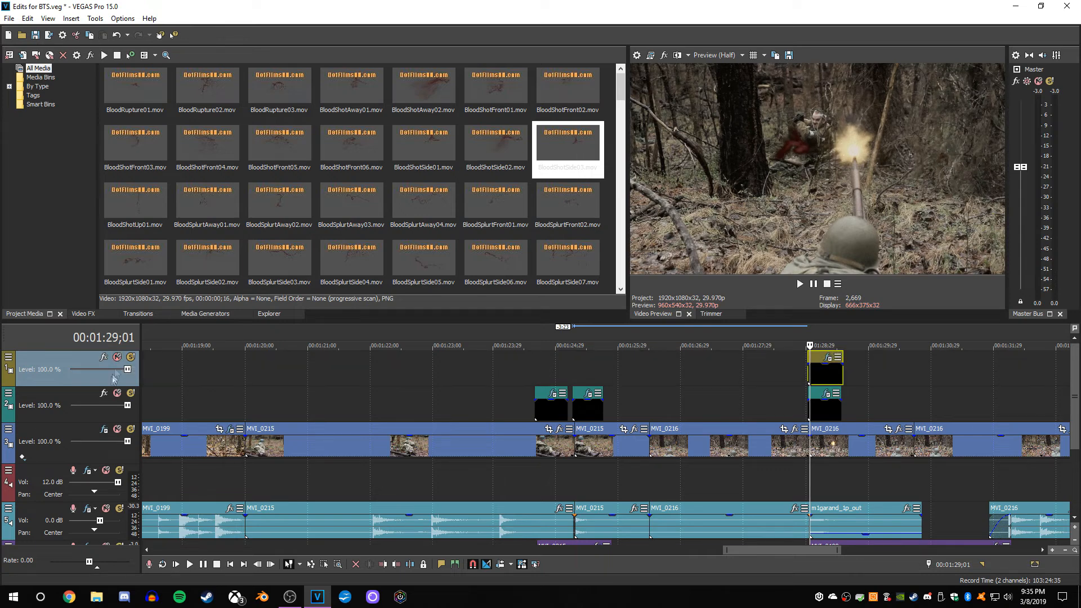
left_click(116, 392)
left_click(116, 393)
Step forward and back through the frames of the muzzle-flash shot, returning to 00:01:29;01, to examine the combined blood hit.
key("alt+Right")
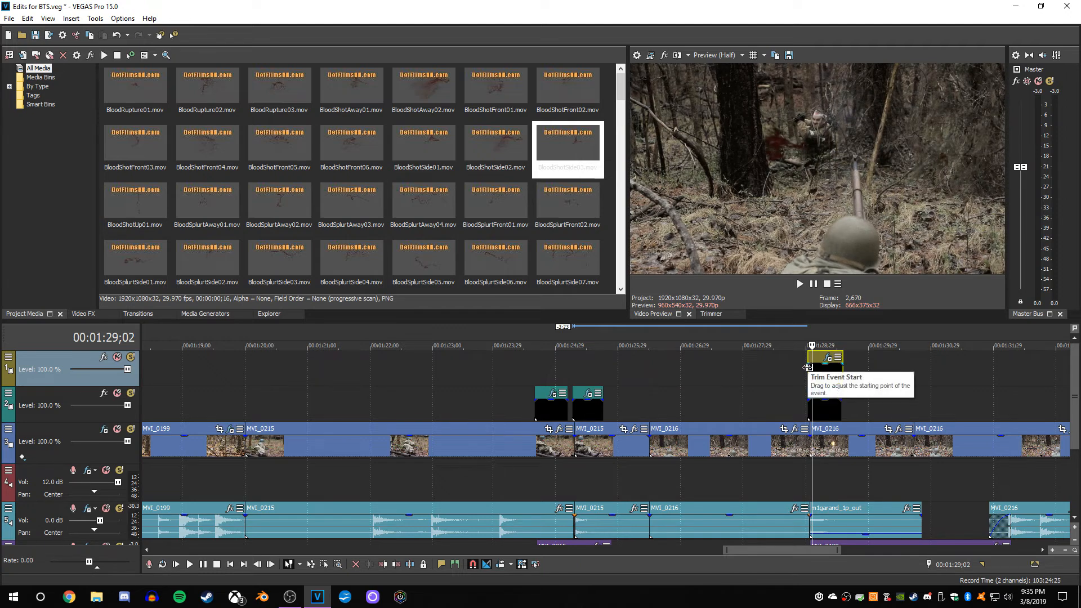
key("alt+Right")
key("alt+Right")
key("alt+Right")
key("alt+Right")
key("alt+Right")
key("alt+Left")
key("alt+Left")
key("alt+Left")
key("alt+Left")
key("alt+Left")
key("alt+Left")
key("alt+Left")
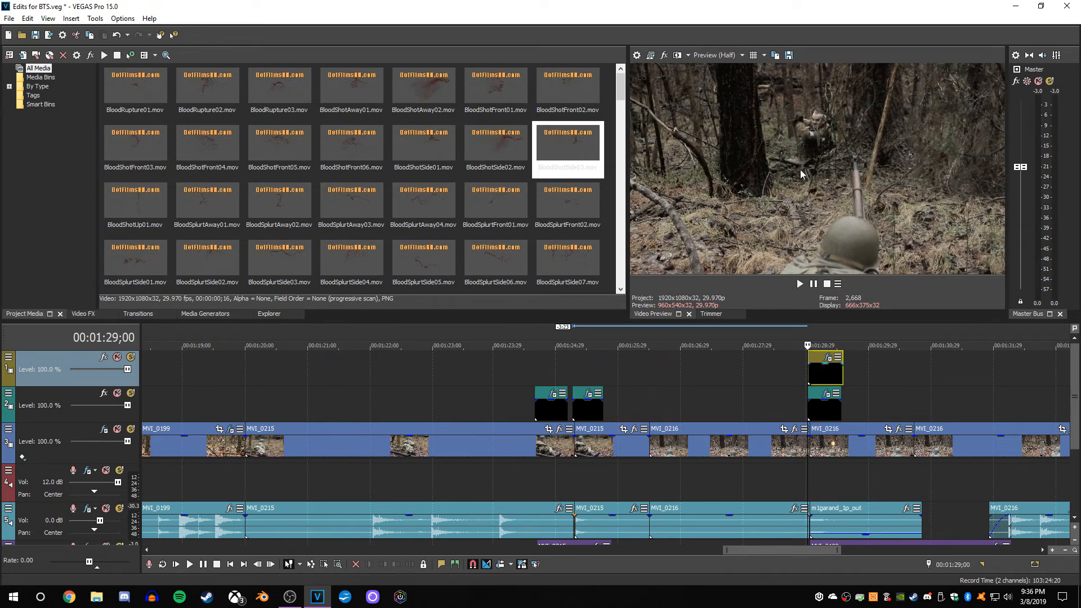
key("alt+Right")
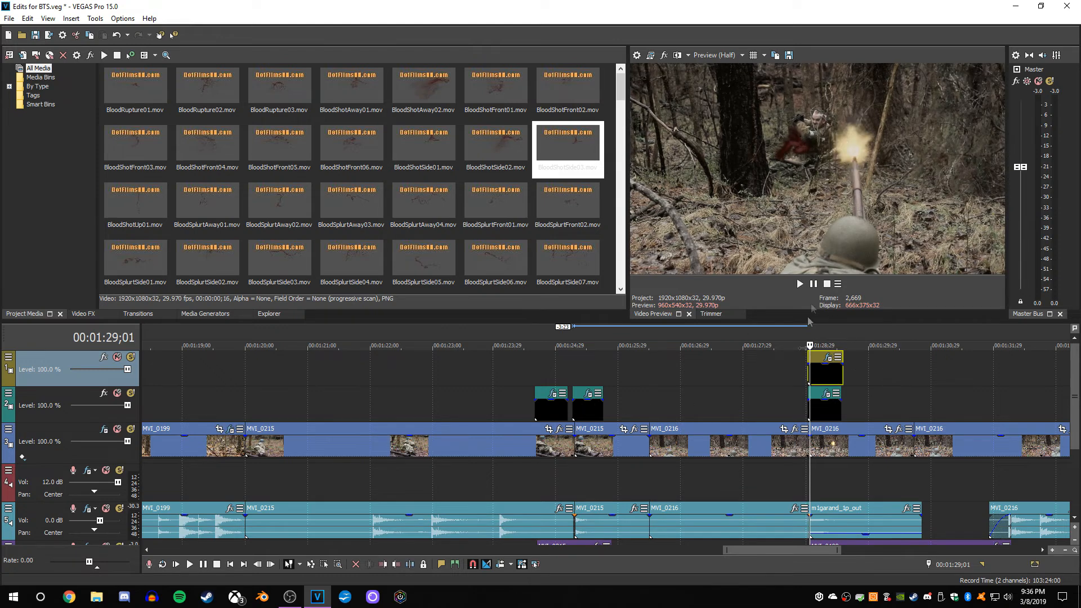
Mute track 2 and examine the BloodShotSide02 mask in Pan/Crop at its first frames, up to 00:00:00;02.
key("Up")
key("Up")
key("Up")
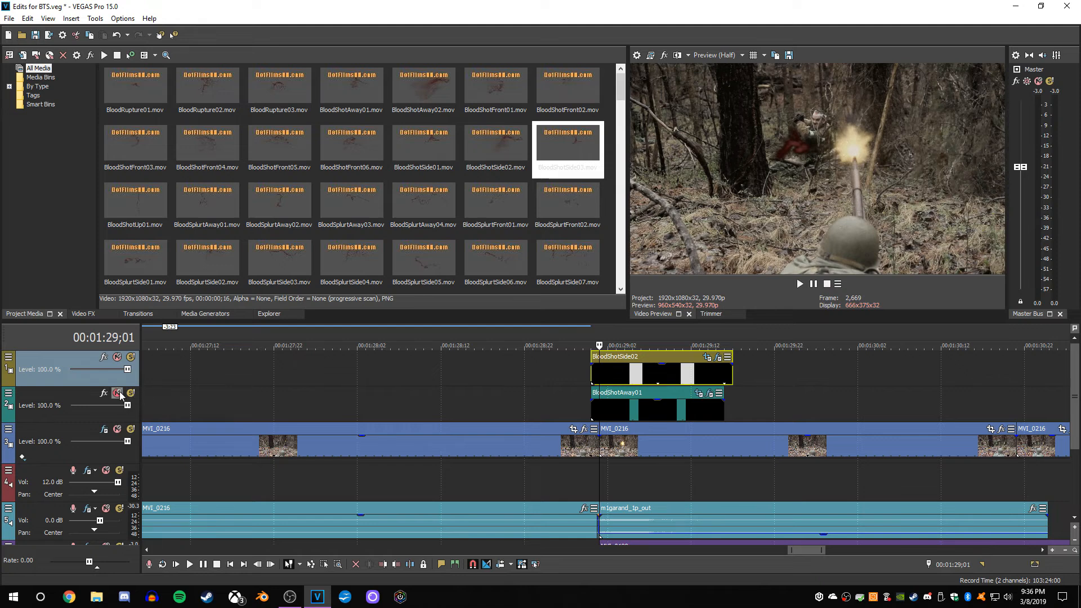
left_click(708, 358)
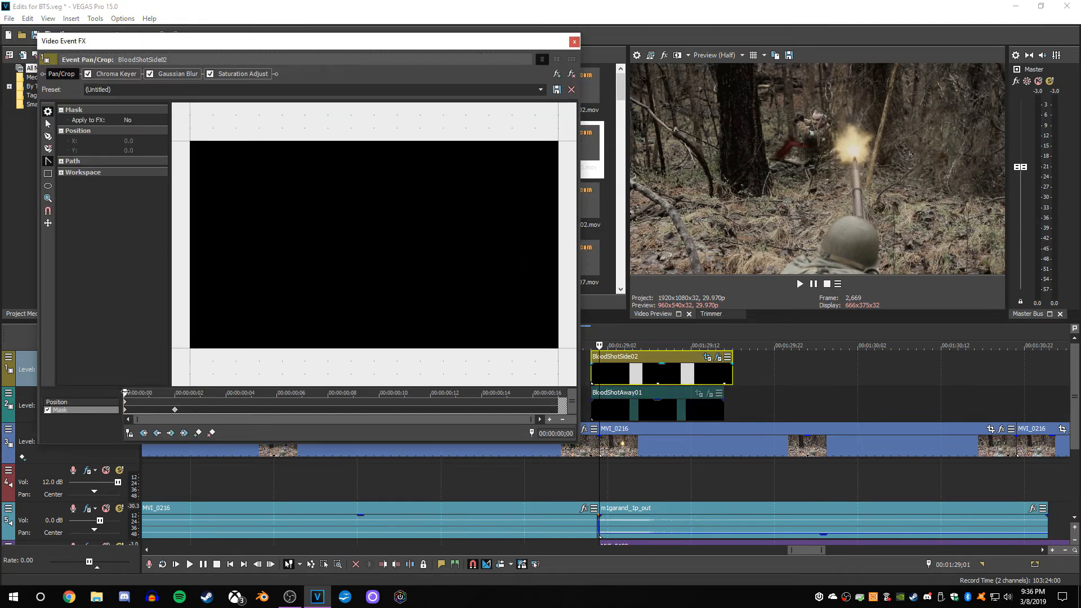
left_click(159, 392)
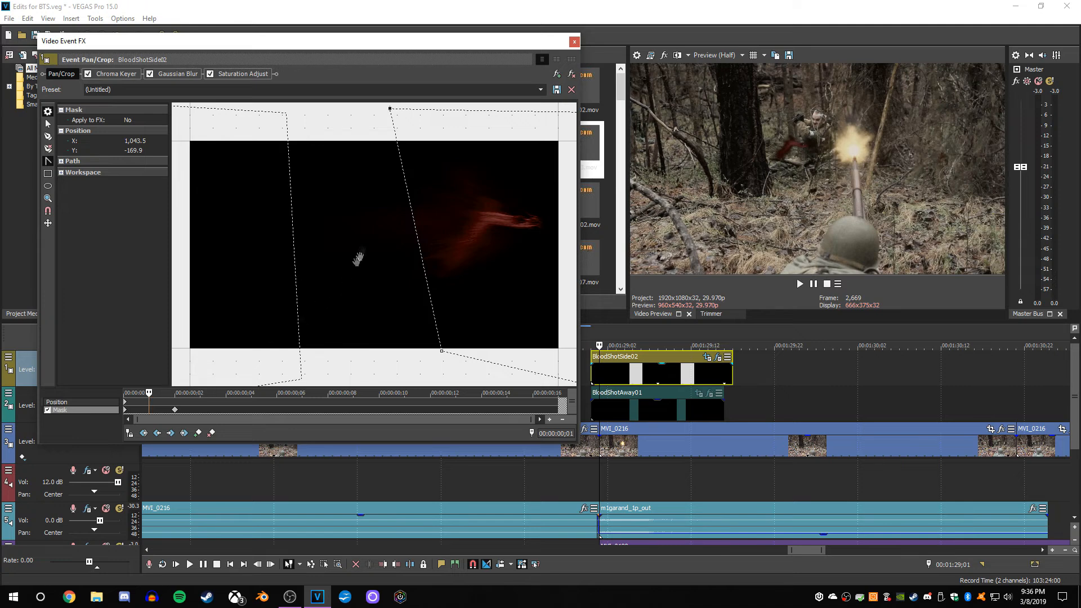
left_click(186, 389)
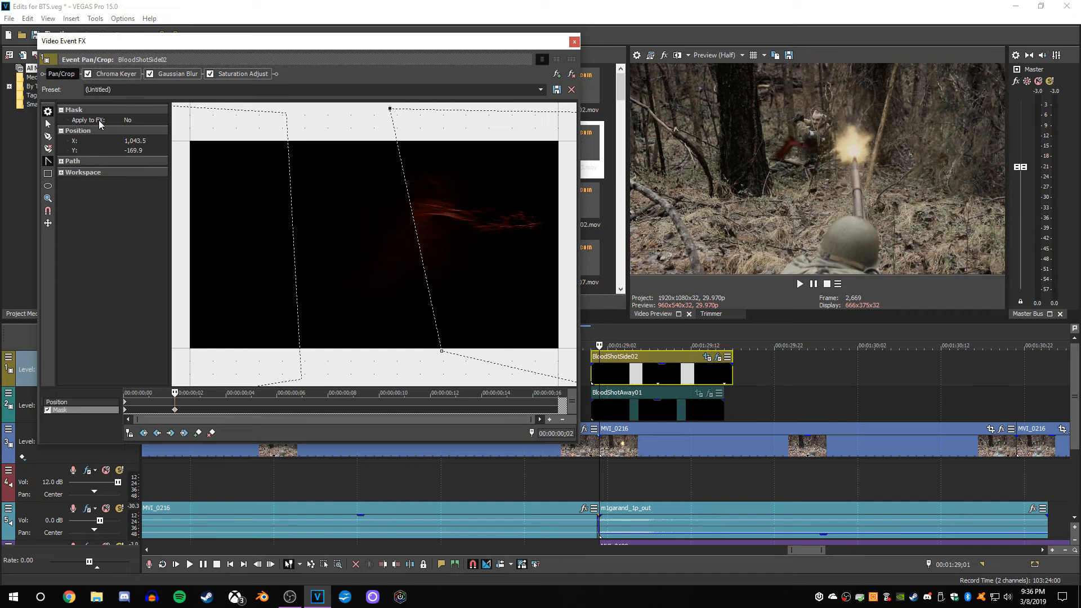
Preview the BloodShotSide02 mask frame by frame with Apply to FX set to Yes, and restore the option to No.
left_click(72, 120)
left_click(163, 121)
left_click(135, 128)
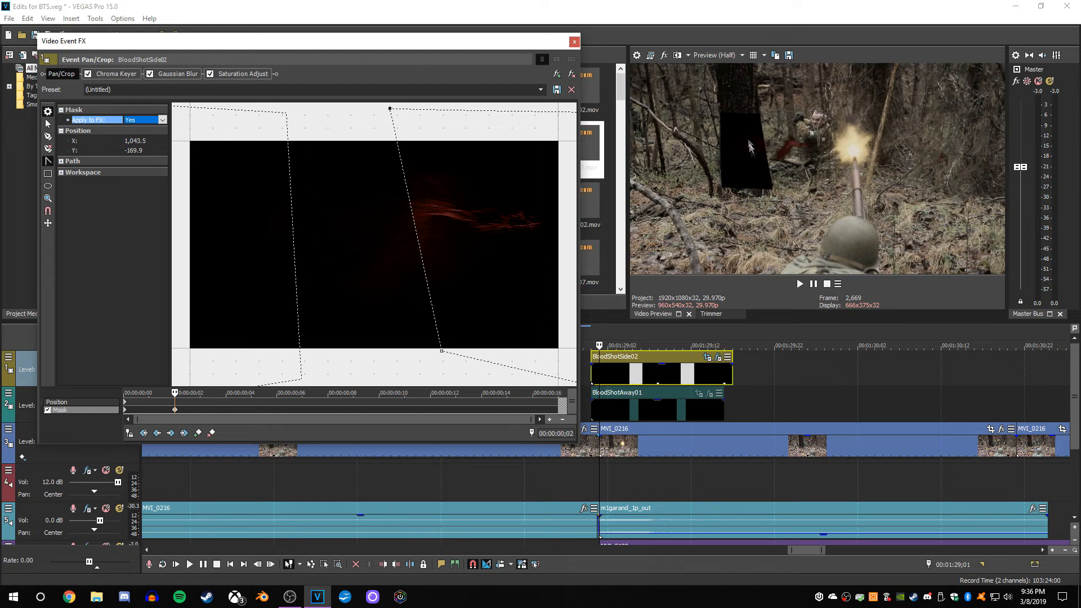
left_click(732, 141)
key("Right")
key("Right")
key("Right")
key("Right")
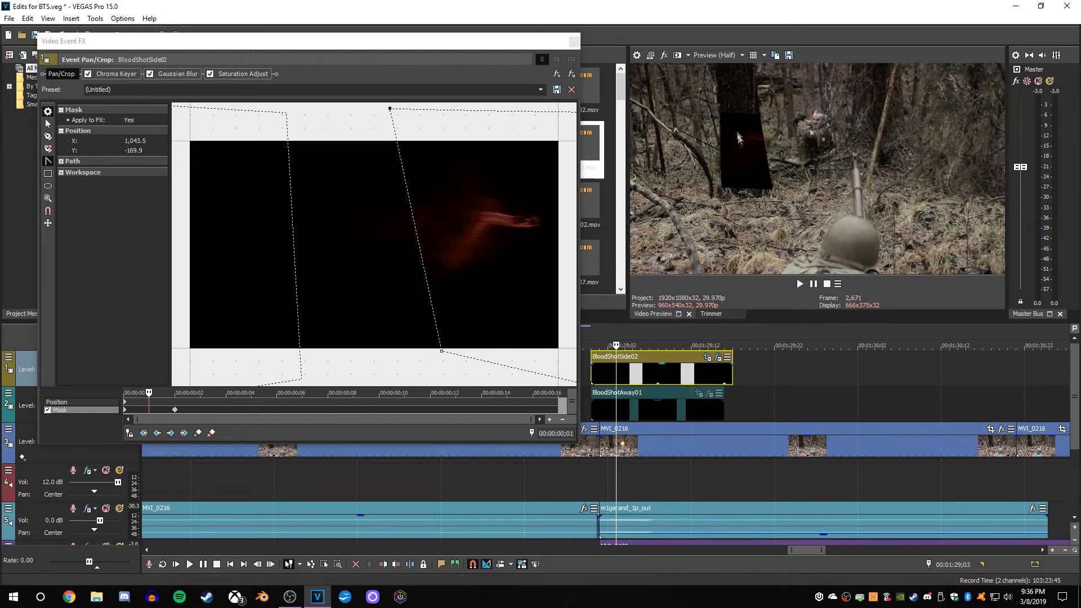
key("Right")
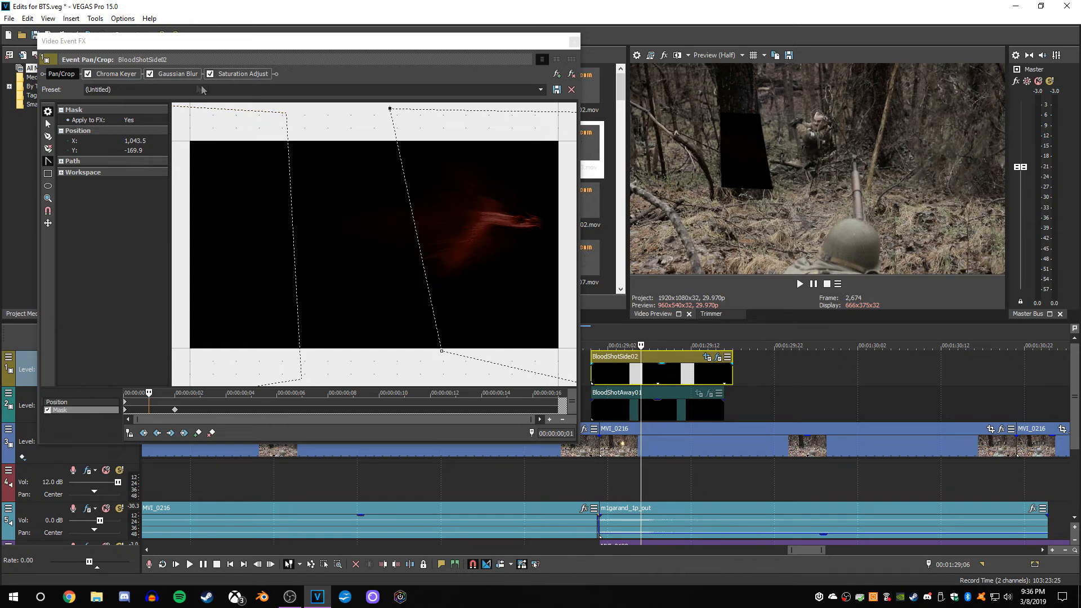
double_click(113, 119)
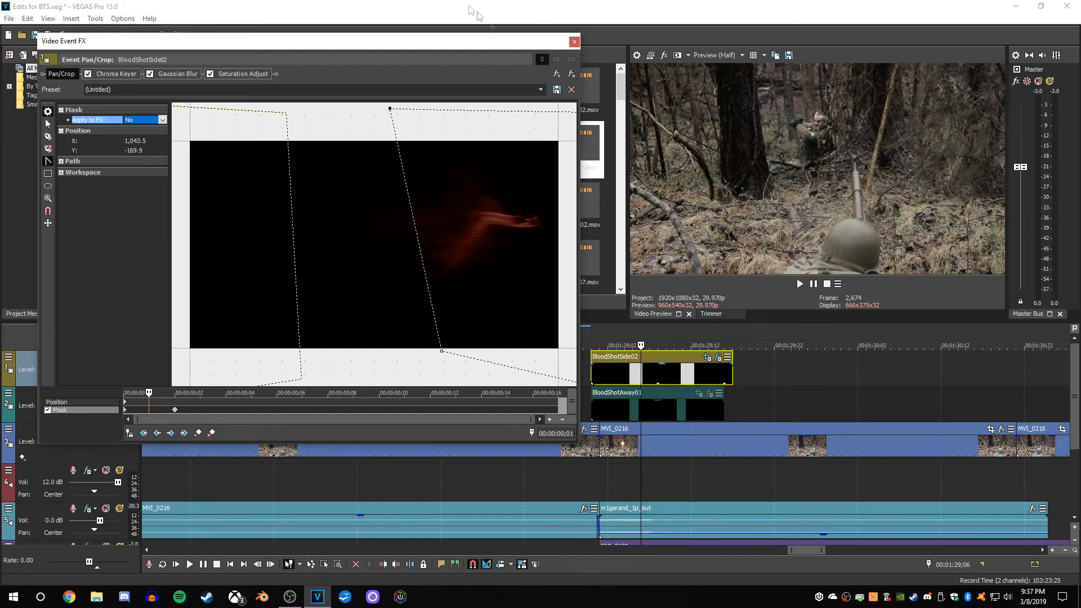
Step through the BloodShotSide02 frames from the clip's start to examine how the mask hides the blood behind the tree.
left_click(591, 372)
key("Right")
key("Right")
key("Right")
key("Right")
key("Right")
key("Right")
key("Right")
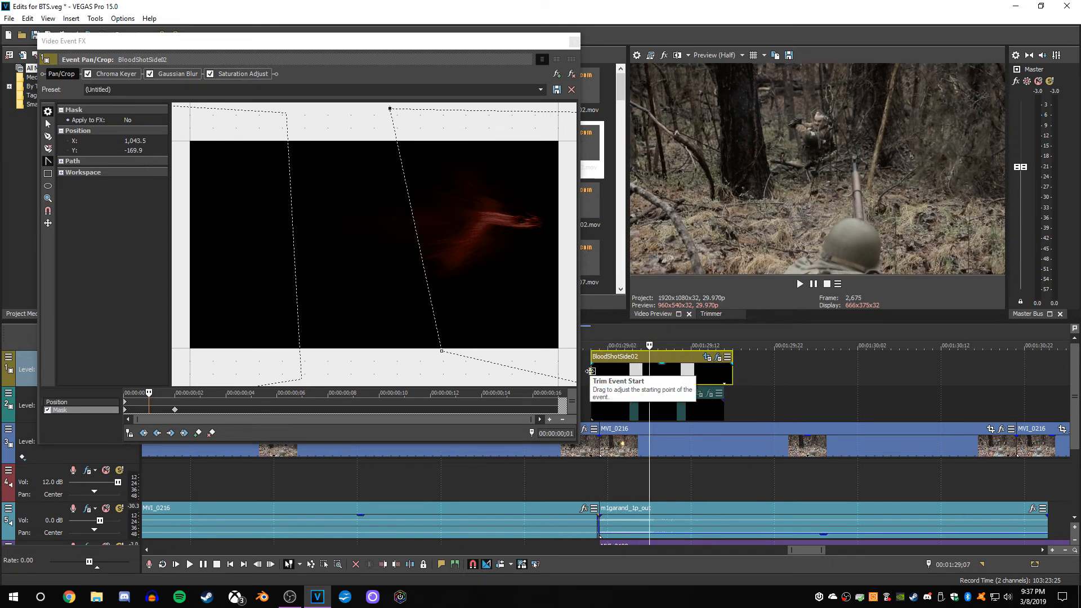
key("Right")
Unmute track 2, mute track 1, and step through BloodShotAway01 from 00:01:29;01 to examine its mask with Apply to FX set to Yes.
left_click(573, 41)
left_click(117, 392)
left_click(117, 357)
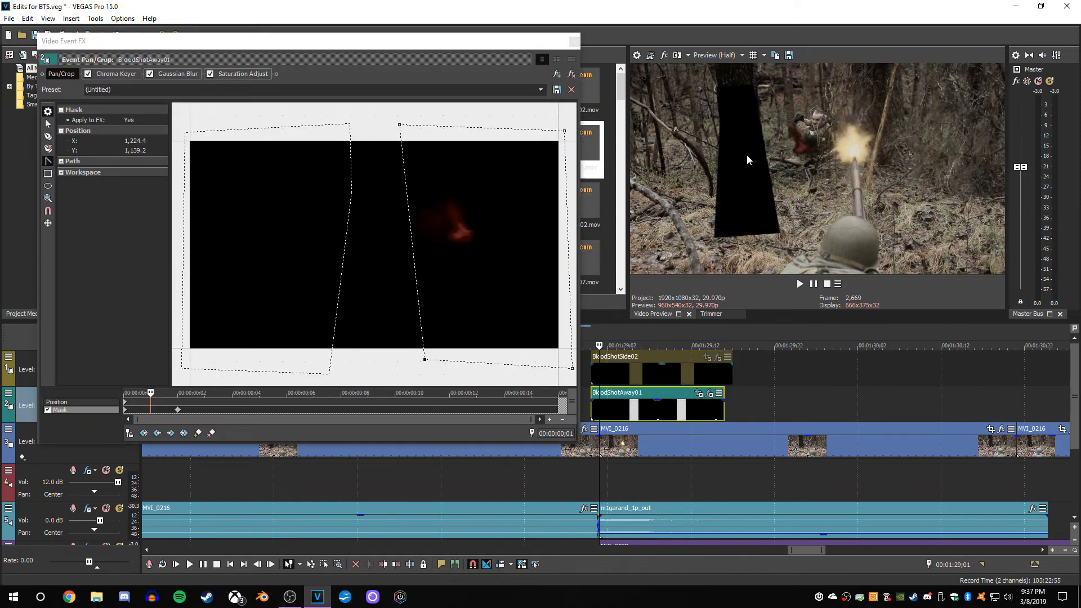
key("Right")
key("Right")
key("Right")
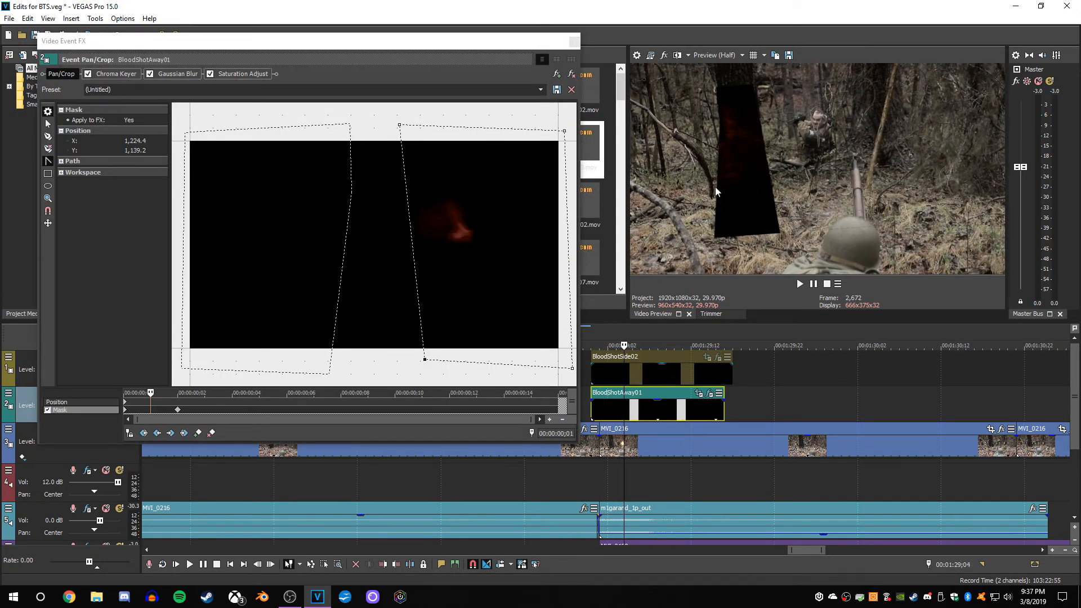
key("Right")
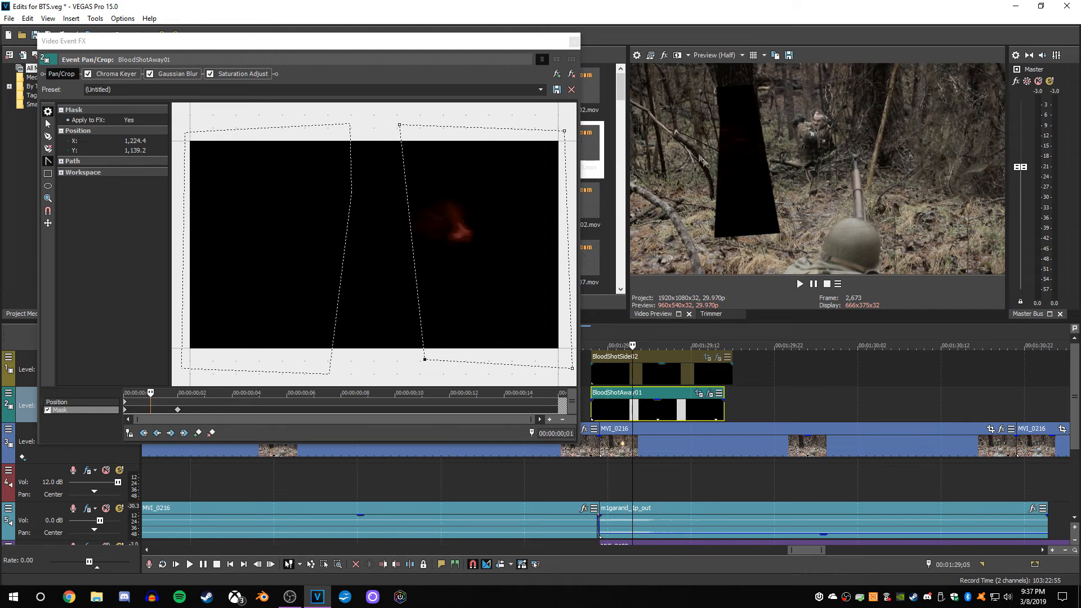
key("Right")
key("Left")
key("Left")
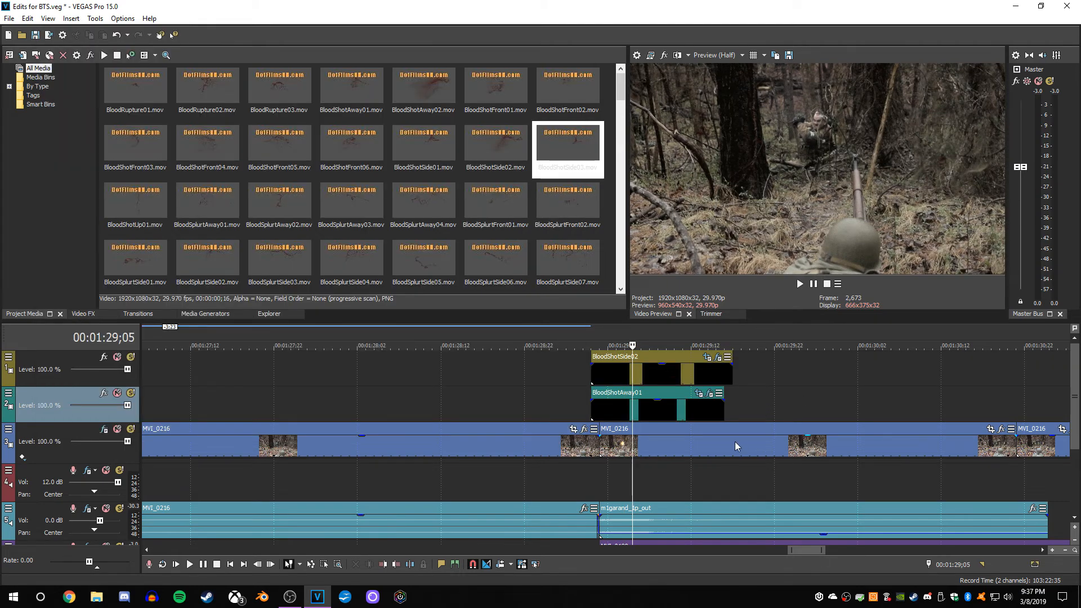
Place the unedited MVI_0216 clip after MVI_0209 at the end of the timeline and play it.
scroll(732, 448, "down", 1)
scroll(717, 460, "down", 3)
scroll(682, 449, "down", 3)
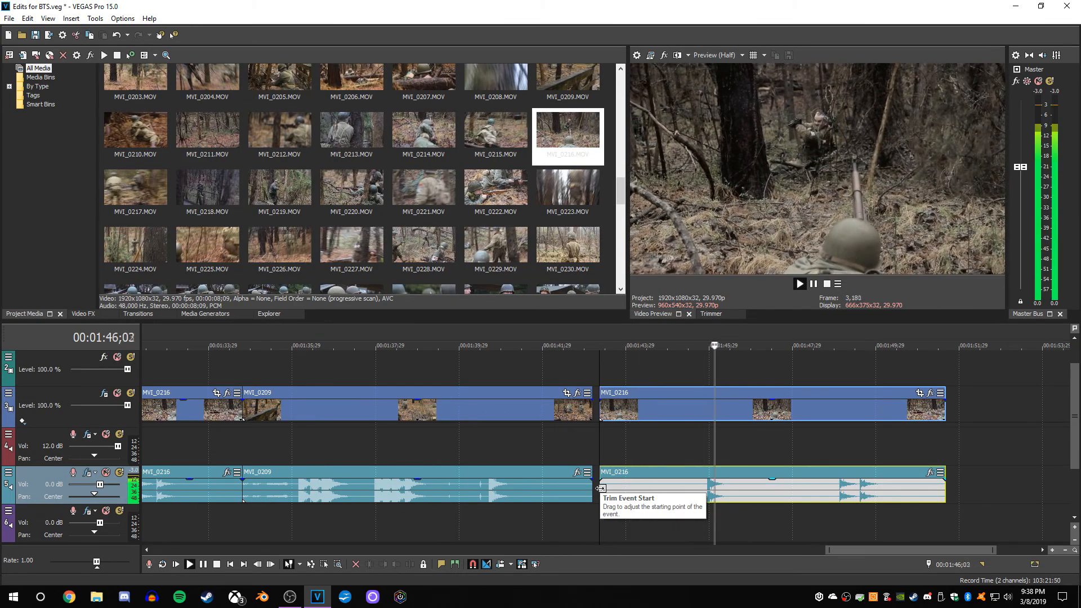
key("Return")
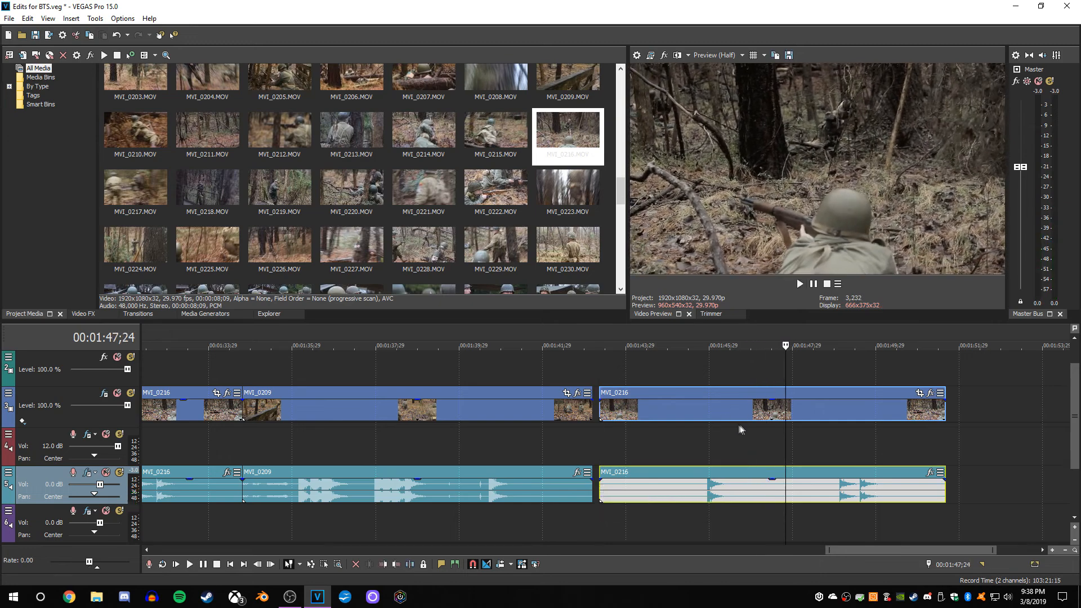
left_click(724, 414)
key("space")
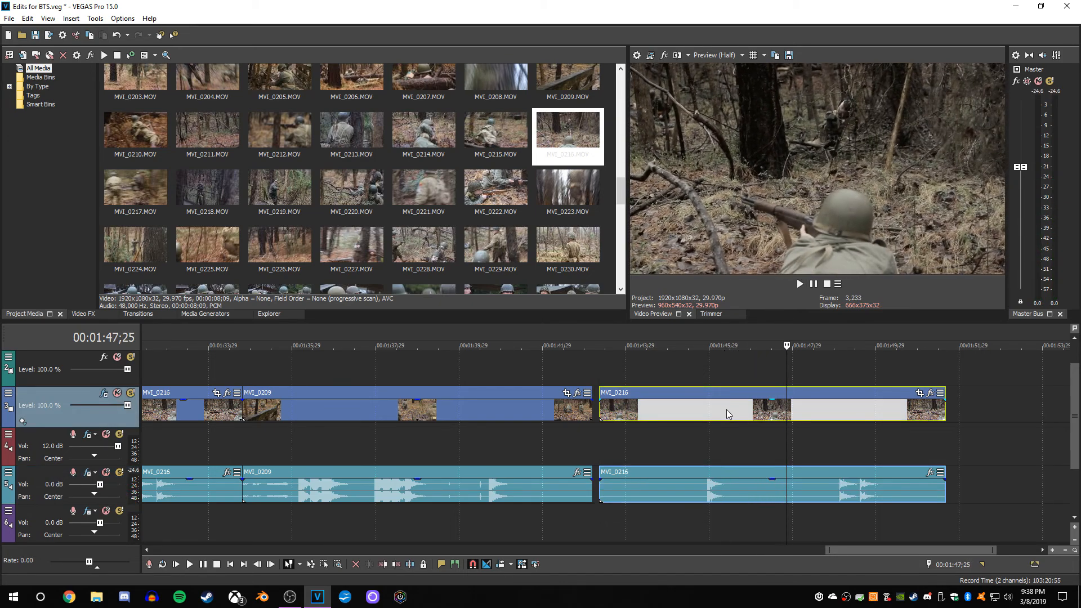
Replay the unedited MVI_0216 clip from about 00:01:45;26 to examine the original shot and the soldier's fall.
left_click(729, 410)
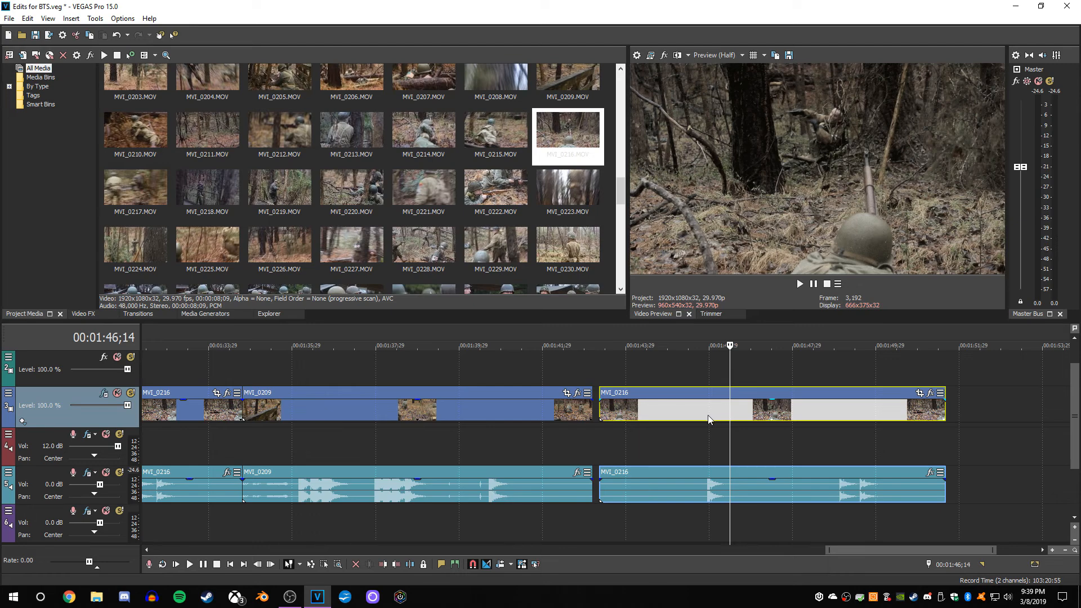
left_click(708, 415)
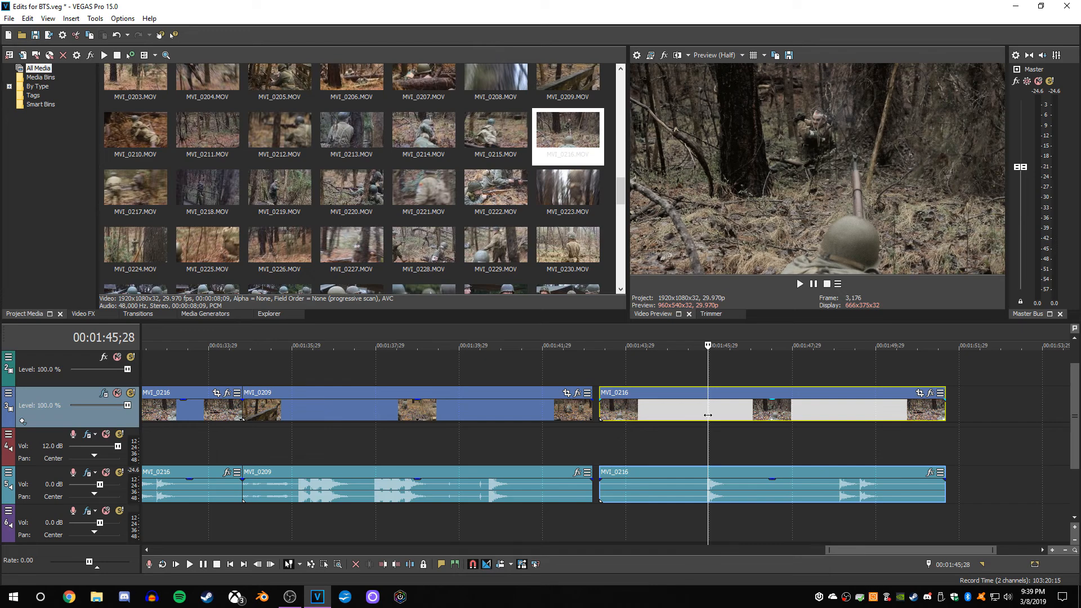
left_click(705, 414)
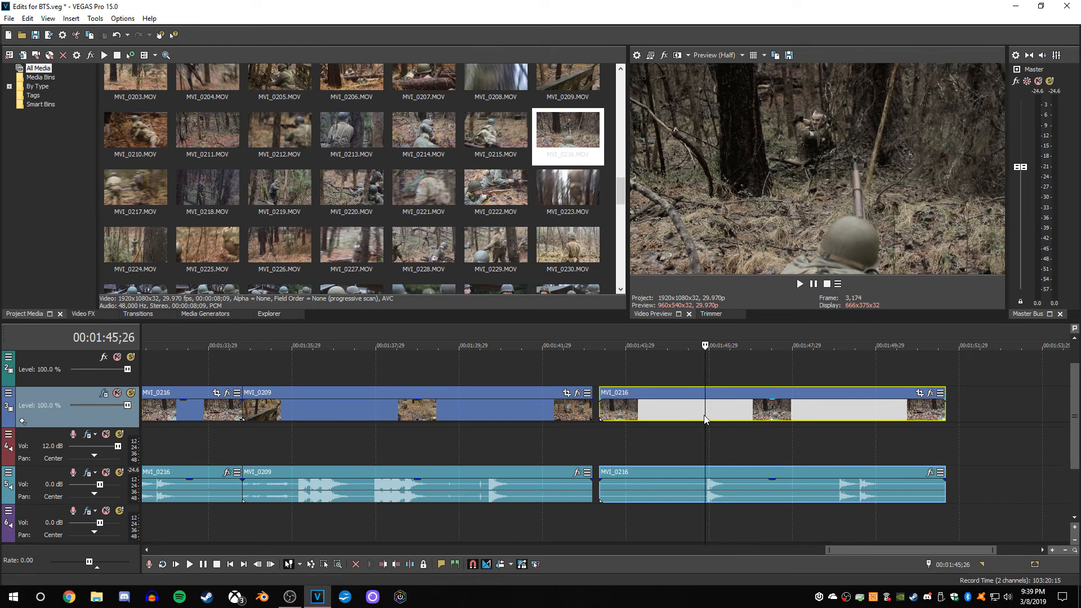
key("space")
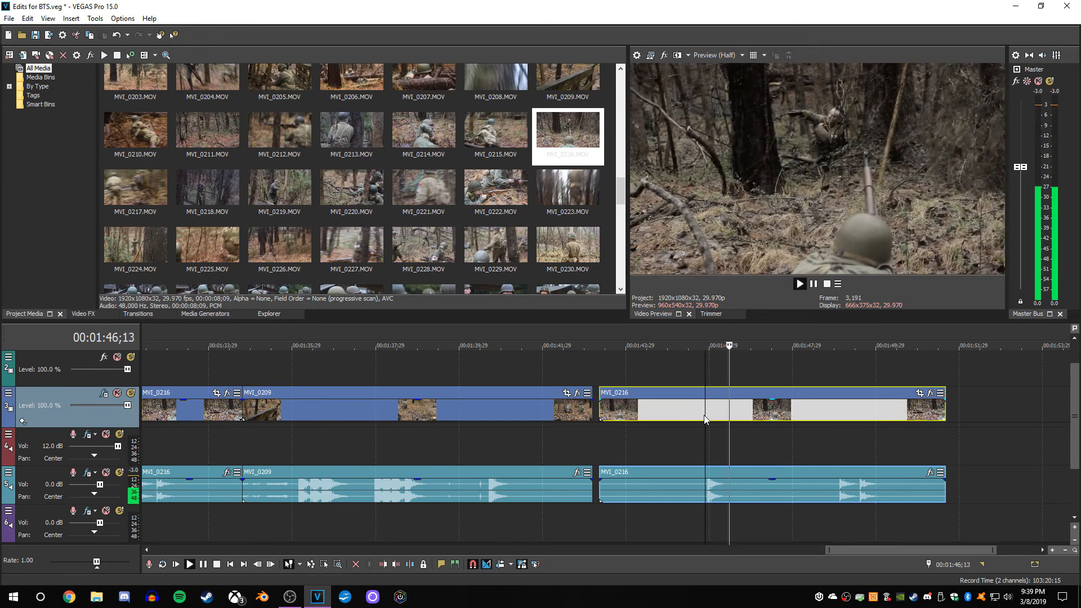
key("Return")
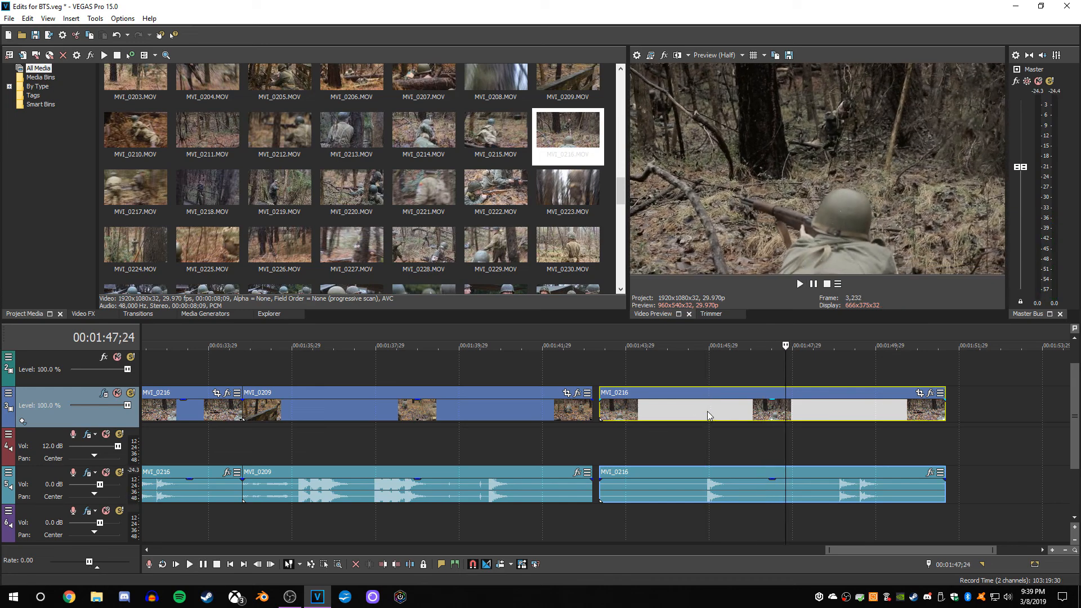
left_click(723, 413)
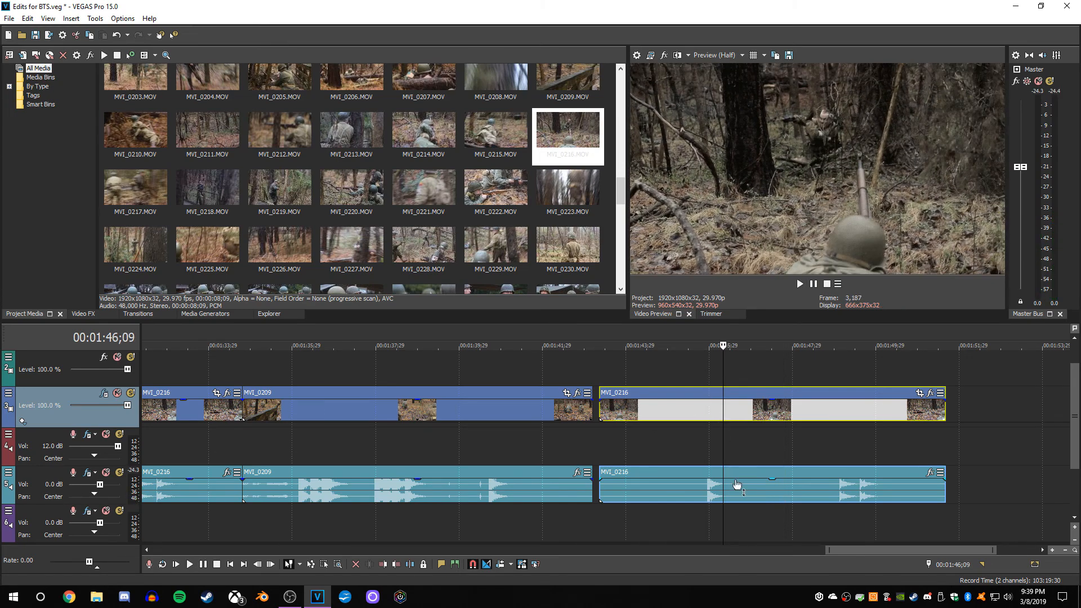
left_click(701, 410)
key("space")
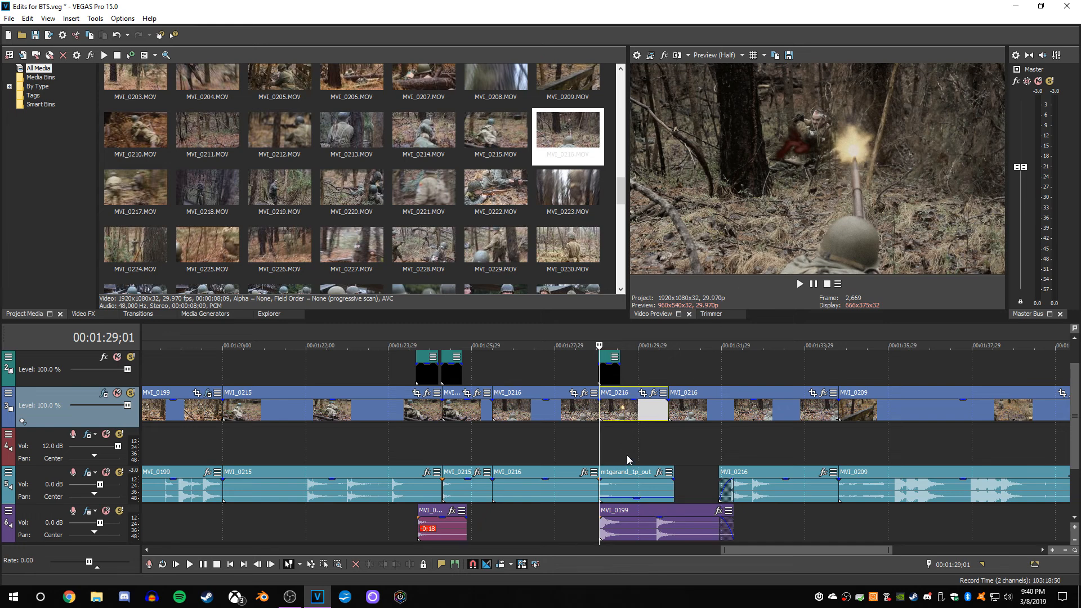
Play the edited sequence from the start of the short MVI_0199 clip, and return to the gunshot frame at 00:01:29;01.
scroll(600, 445, "down", 2)
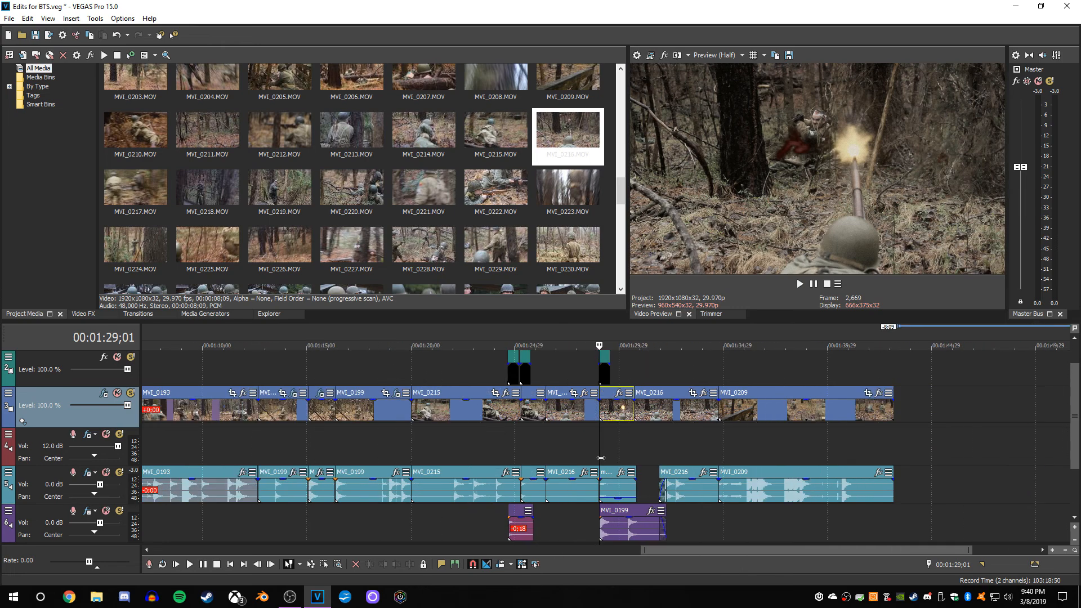
scroll(600, 445, "down", 1)
left_click(345, 406)
key("space")
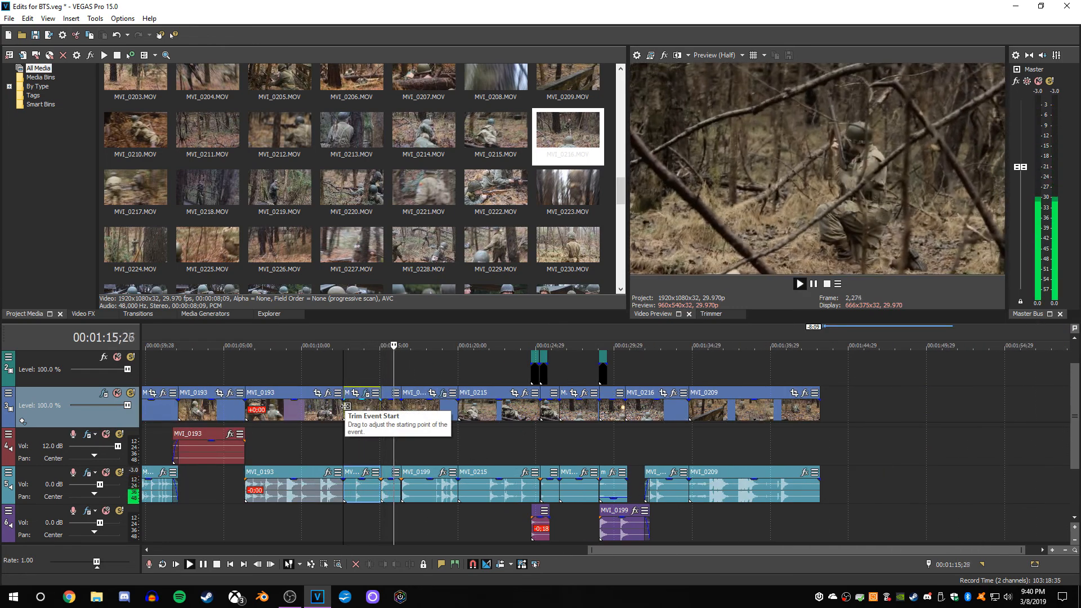
key("space")
left_click(601, 406)
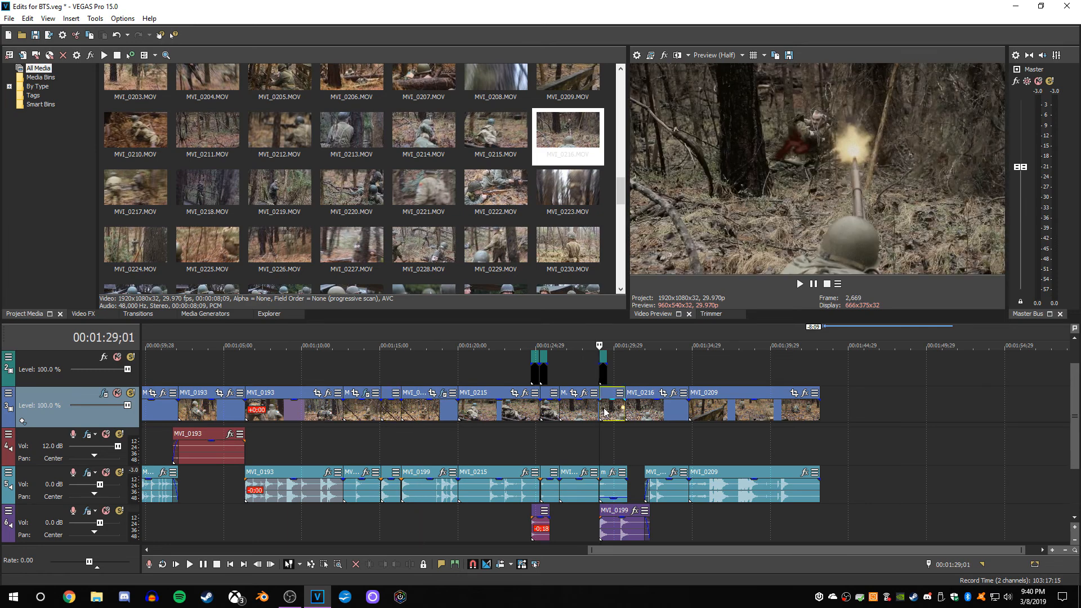
Play the composited MVI_0216 gunshot from 00:01:28;27 to review the blood, muzzle flash and layered audio.
scroll(597, 444, "up", 2)
left_click(594, 456)
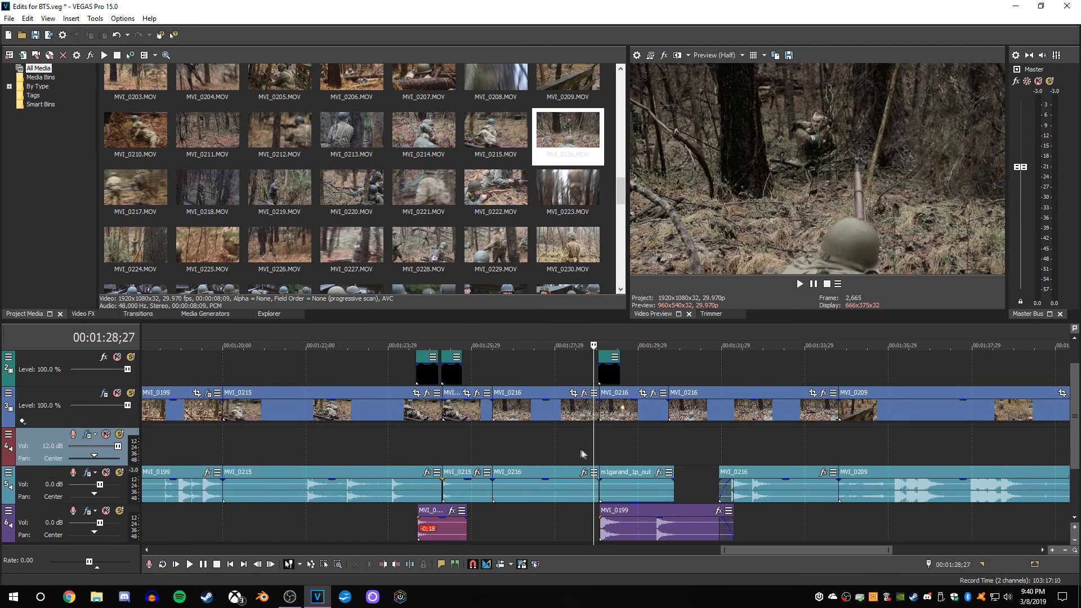
key("space")
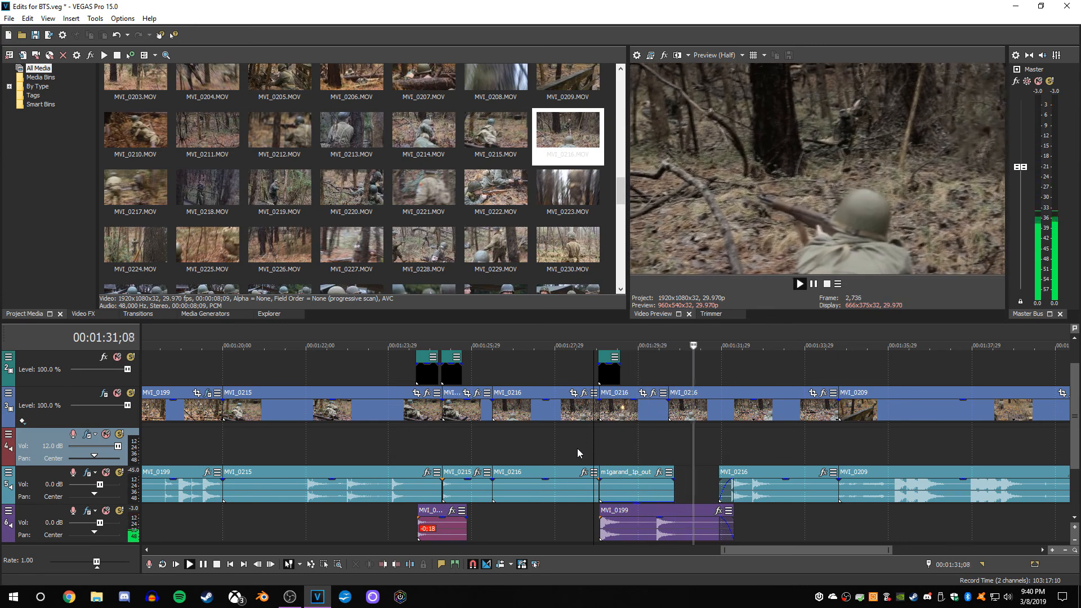
key("Return")
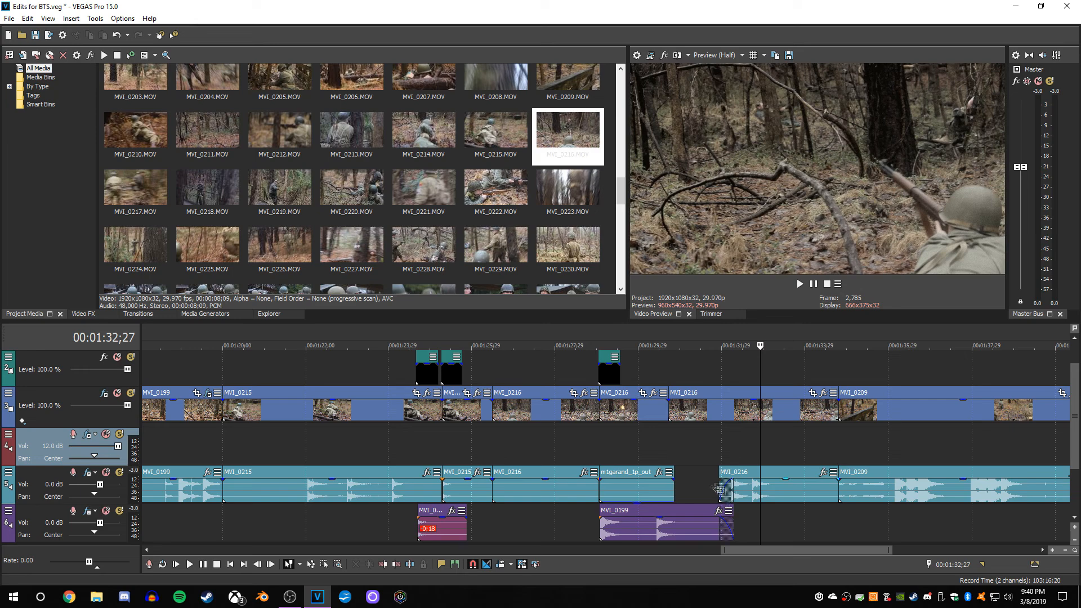
left_click(599, 448)
key("space")
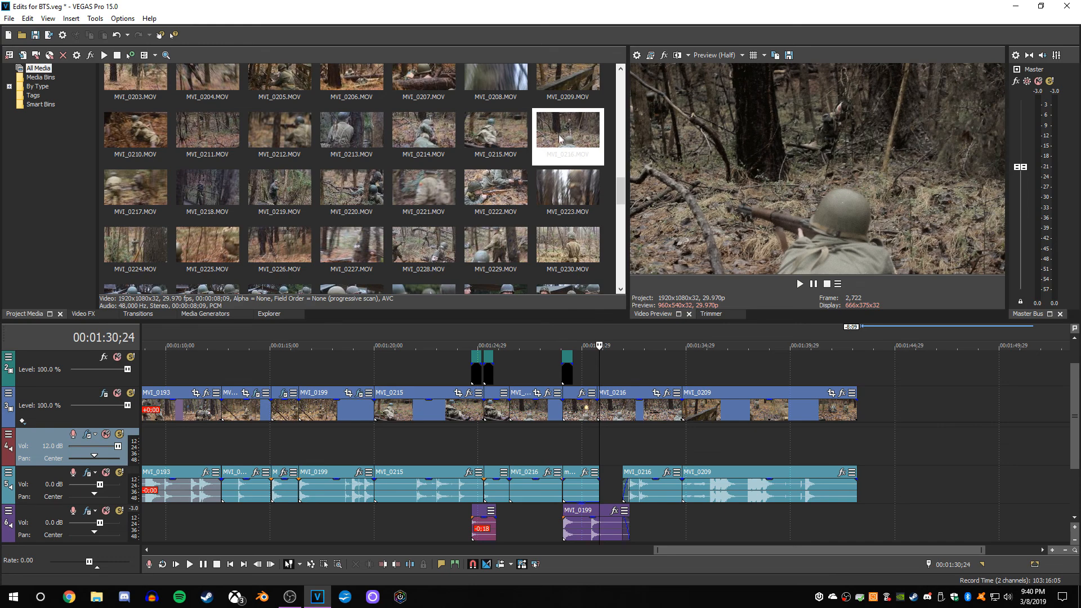
Audition the original MVI_0216 audio in a temporary copy after MVI_0209, and undo the clip's insertion.
left_click_drag(567, 136, 952, 467)
left_click(952, 498)
key("space")
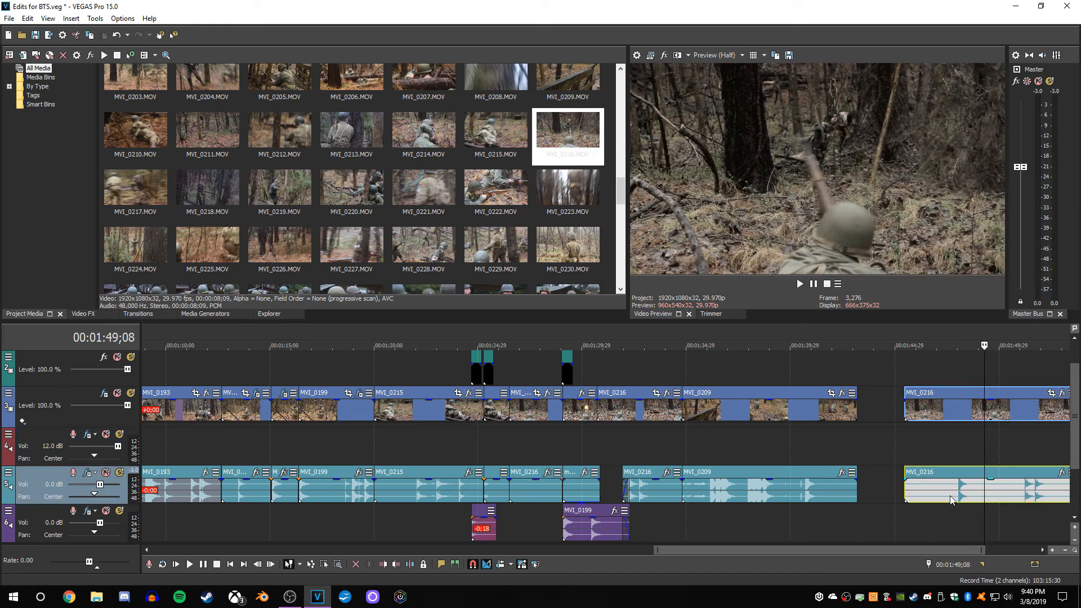
key("space")
key("ctrl+z")
Audition m1garand_1p_out.wav on its own from a temporary event at the end of track 5, and delete that event.
left_click(562, 447)
scroll(572, 454, "up", 2)
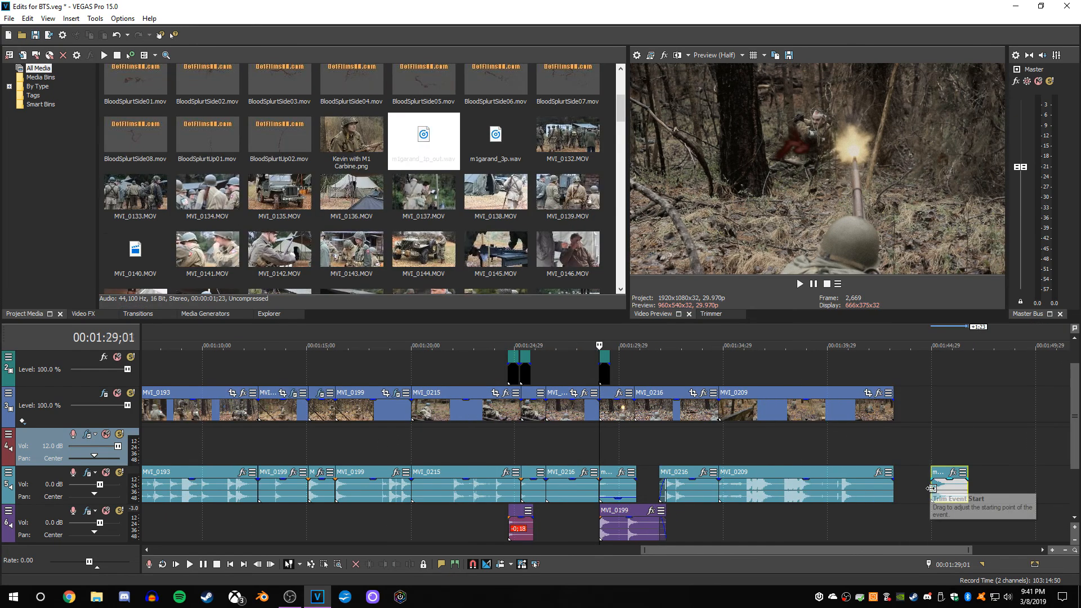
left_click(931, 488)
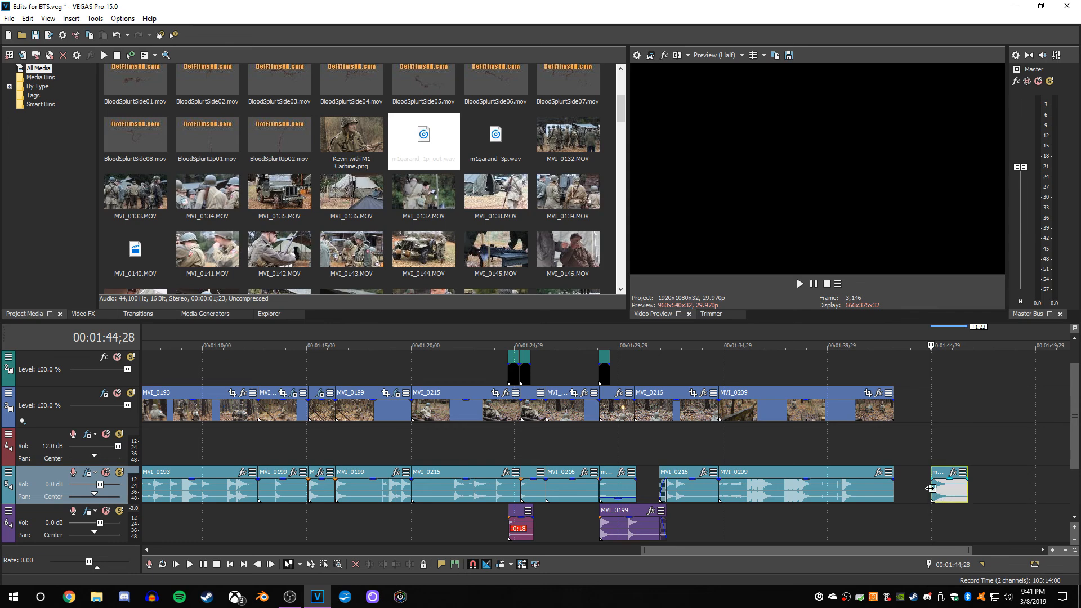
key("space")
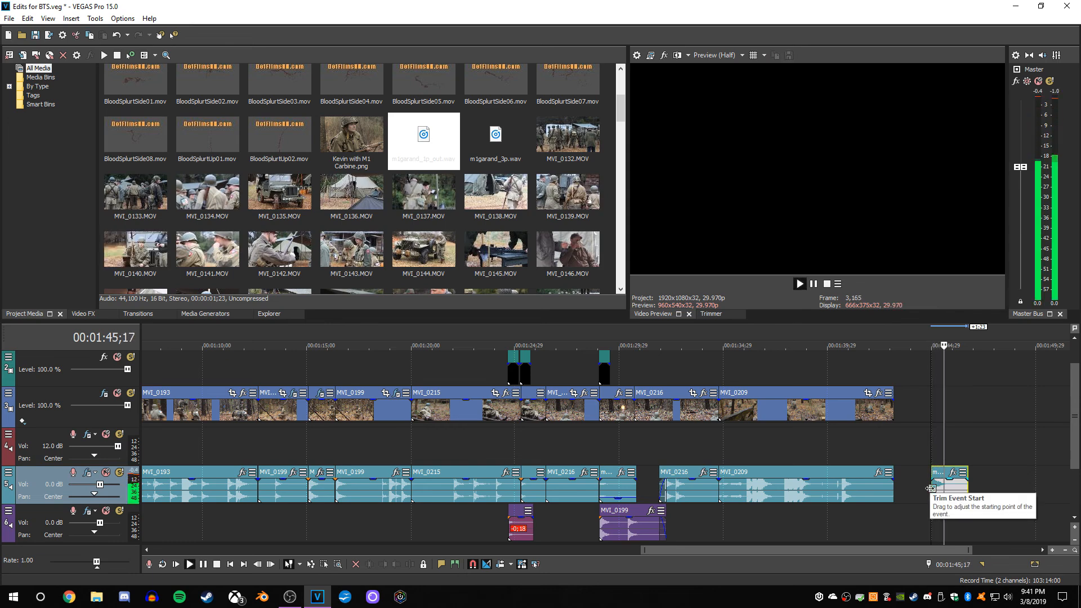
key("Delete")
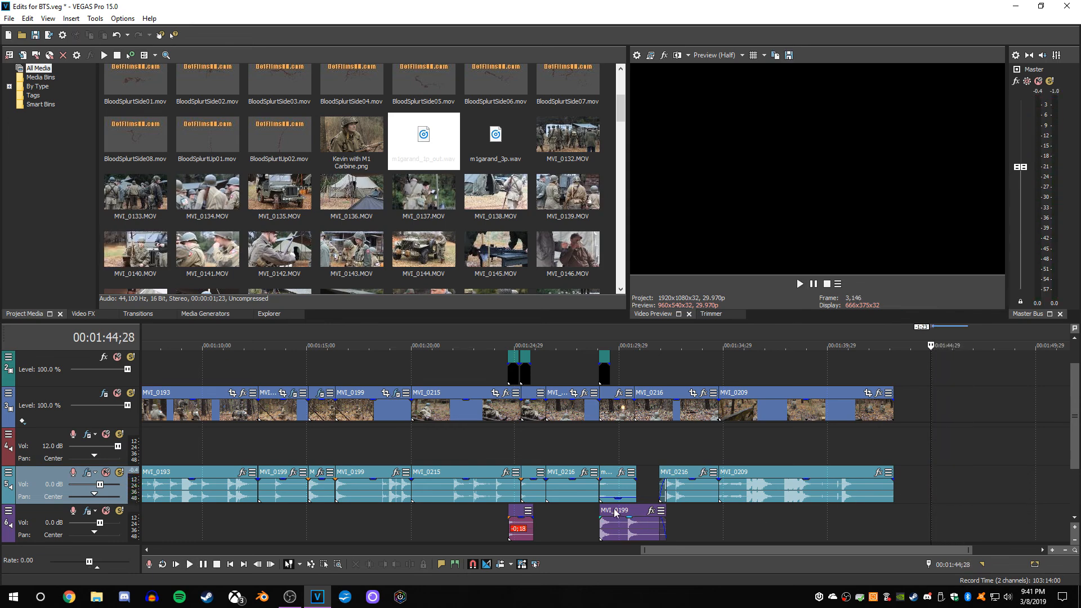
Raise the m1garand_1p_out event's gain to full level under the MVI_0216 shot and play the gunshot.
left_click(600, 486)
scroll(600, 486, "up", 3)
left_click_drag(635, 498, 635, 494)
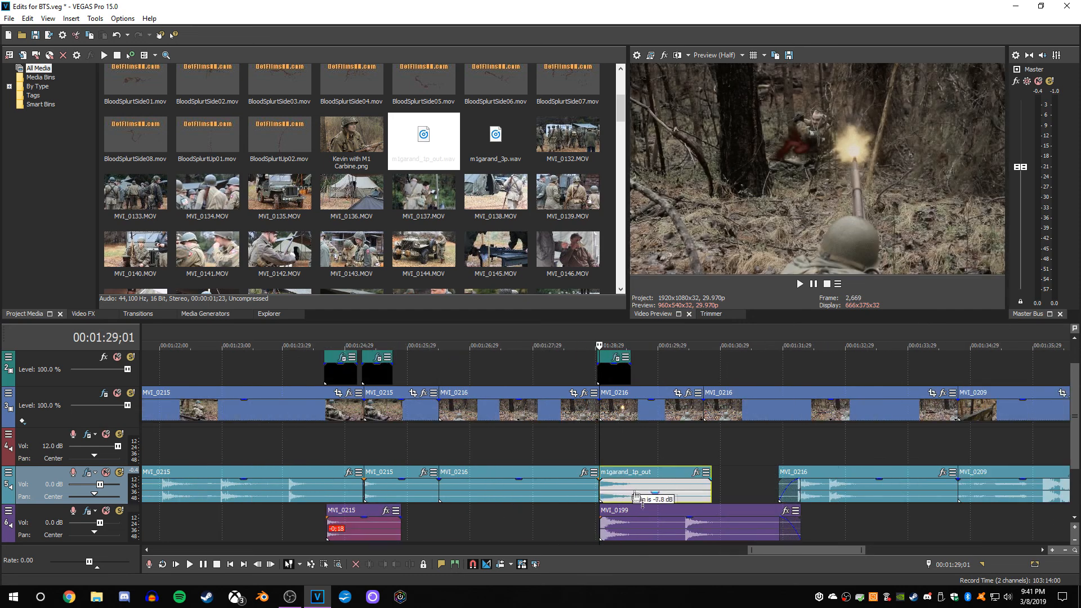
left_click(587, 450)
key("space")
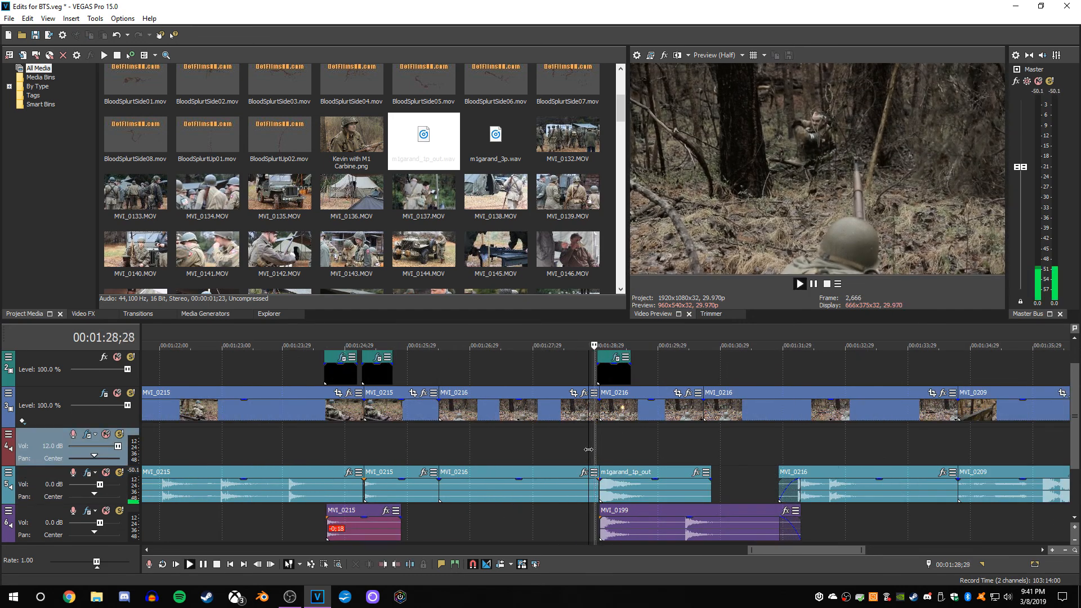
key("Return")
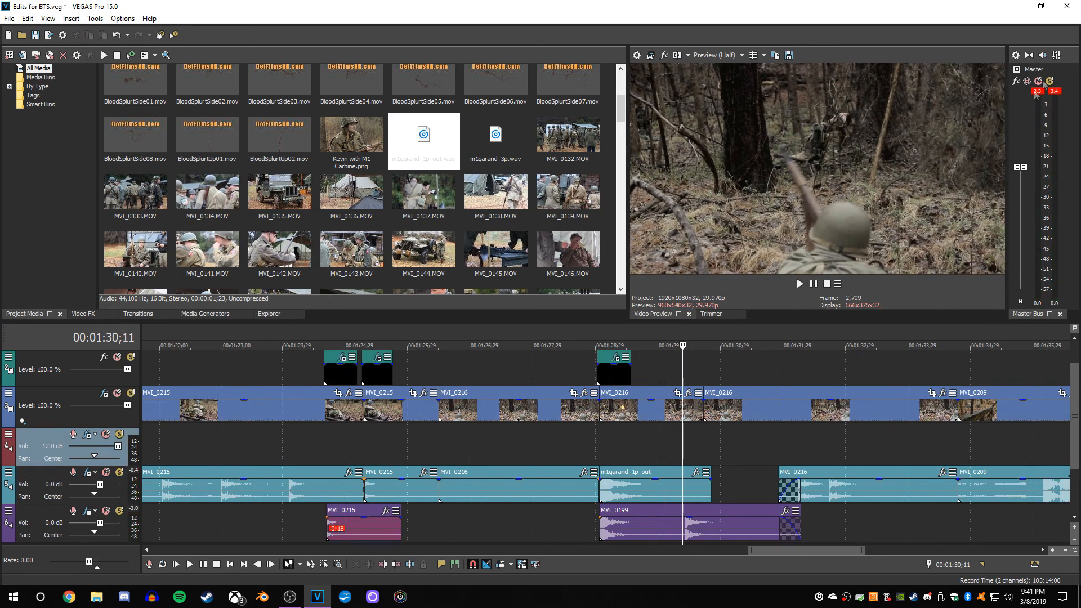
Lower the m1garand_1p_out event's gain to near its minimum, replaying the gunshot from about 00:01:29;00 to check the mix.
left_click(664, 487)
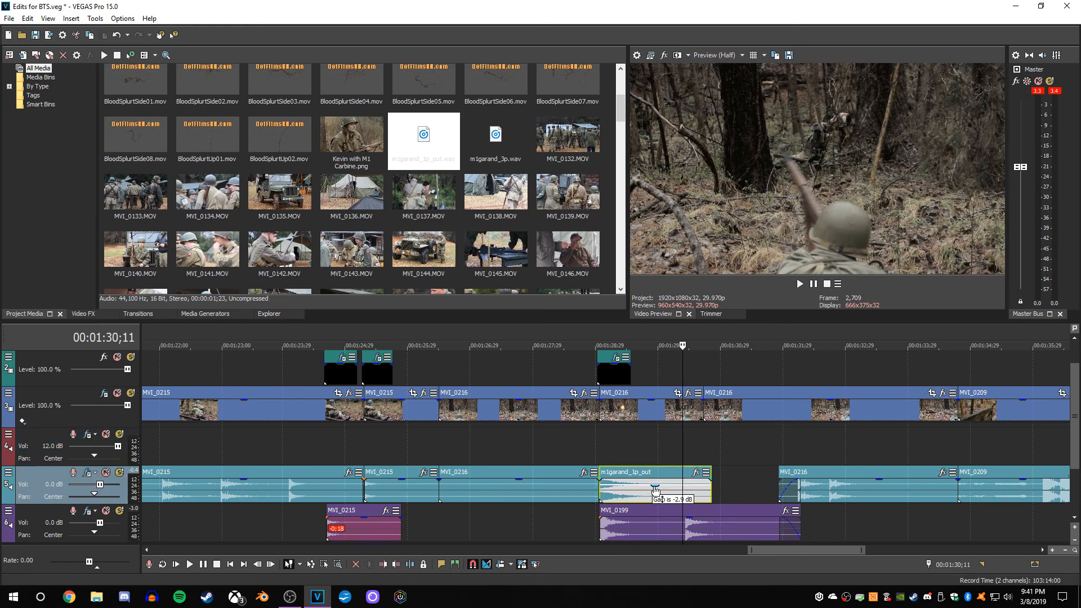
left_click(591, 460)
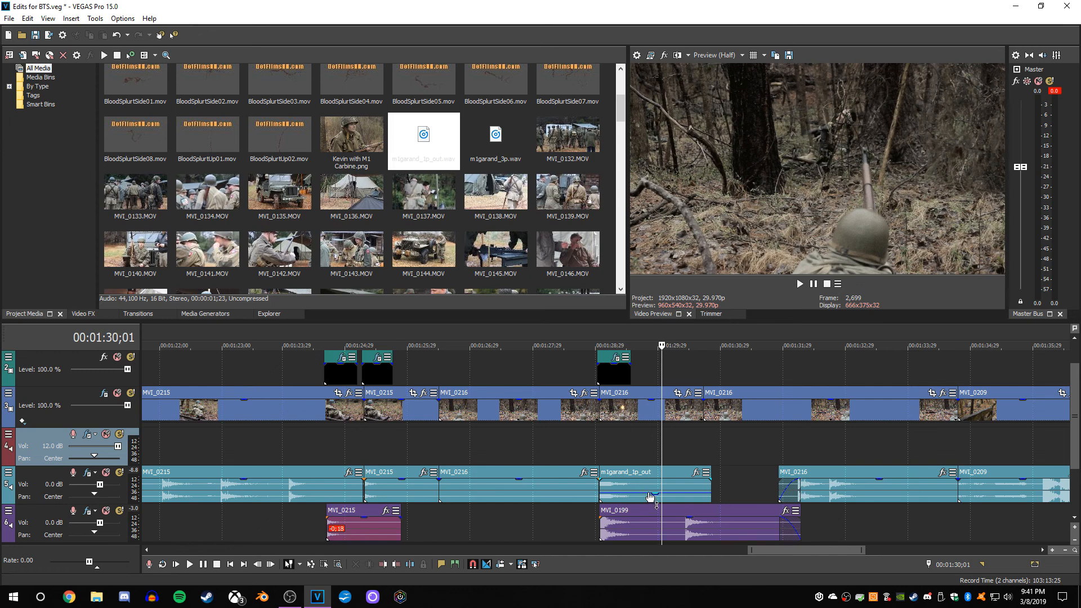
left_click_drag(649, 493, 652, 498)
left_click(595, 460)
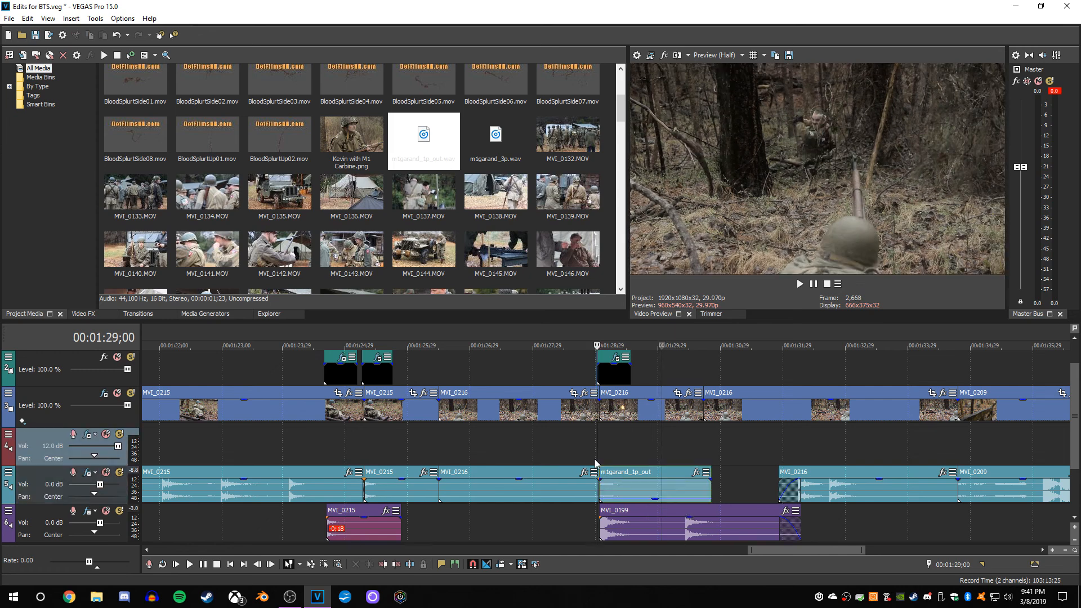
key("space")
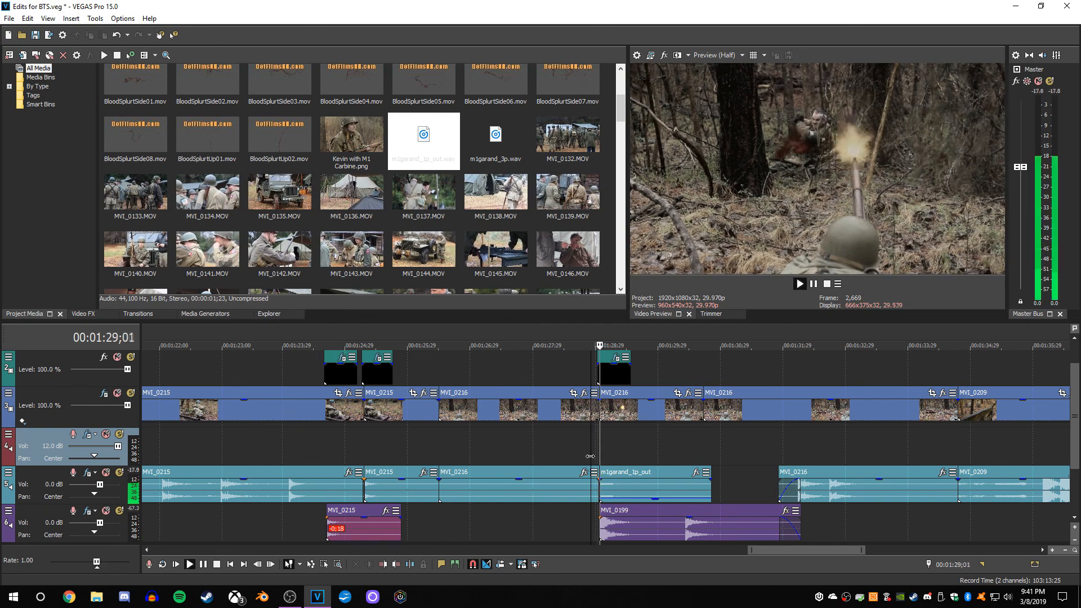
key("Return")
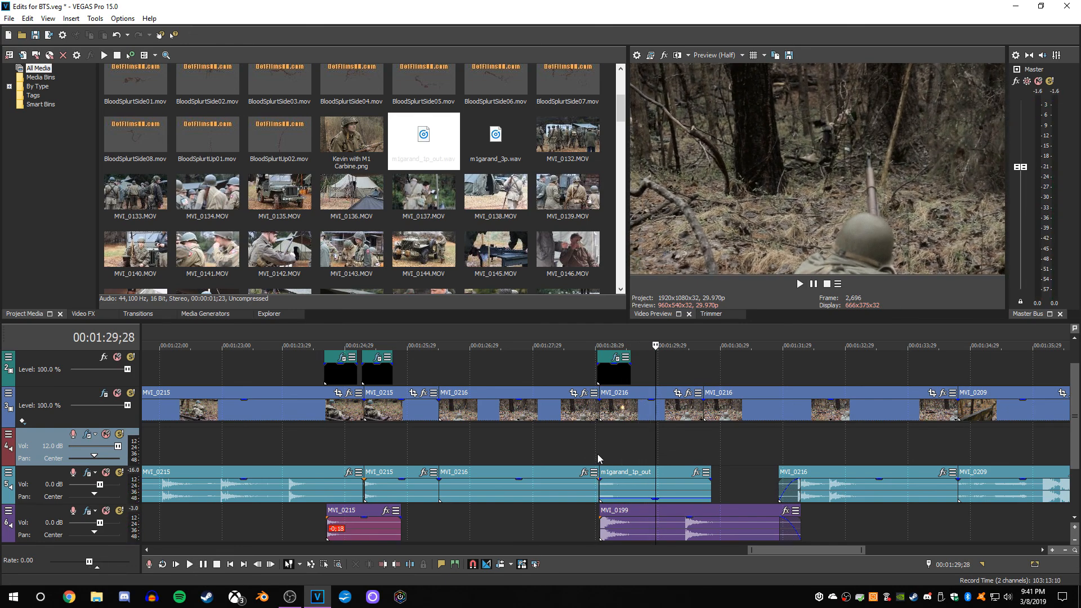
left_click(599, 454)
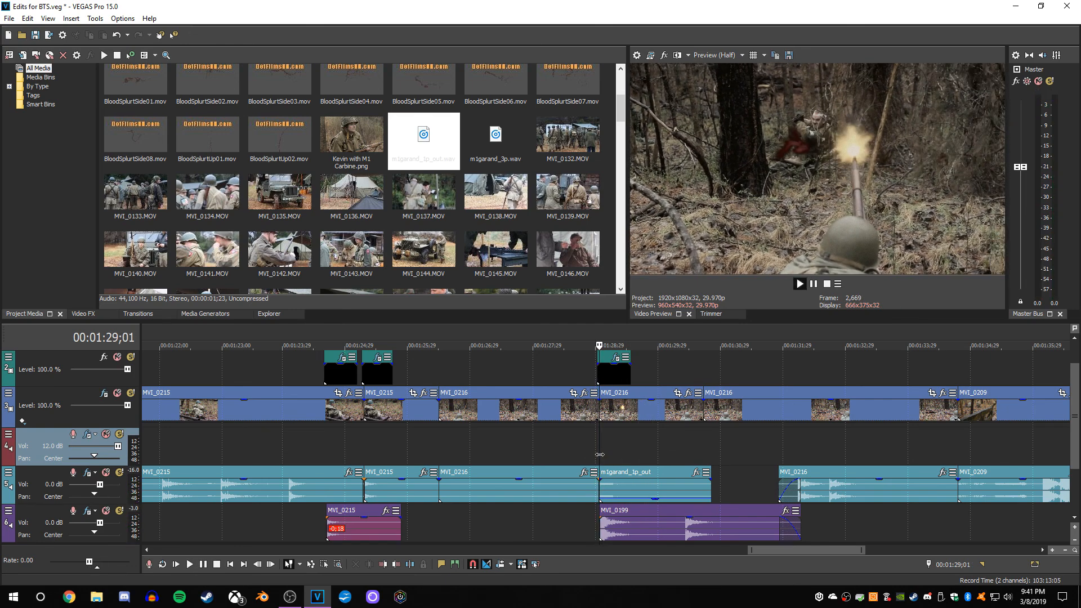
key("space")
key("Return")
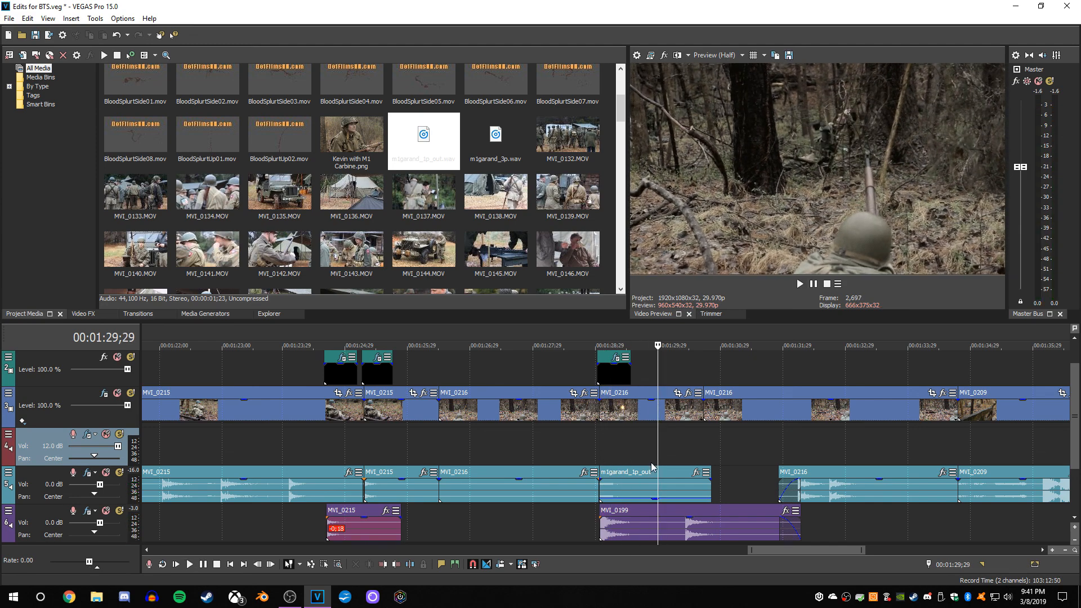
left_click(588, 450)
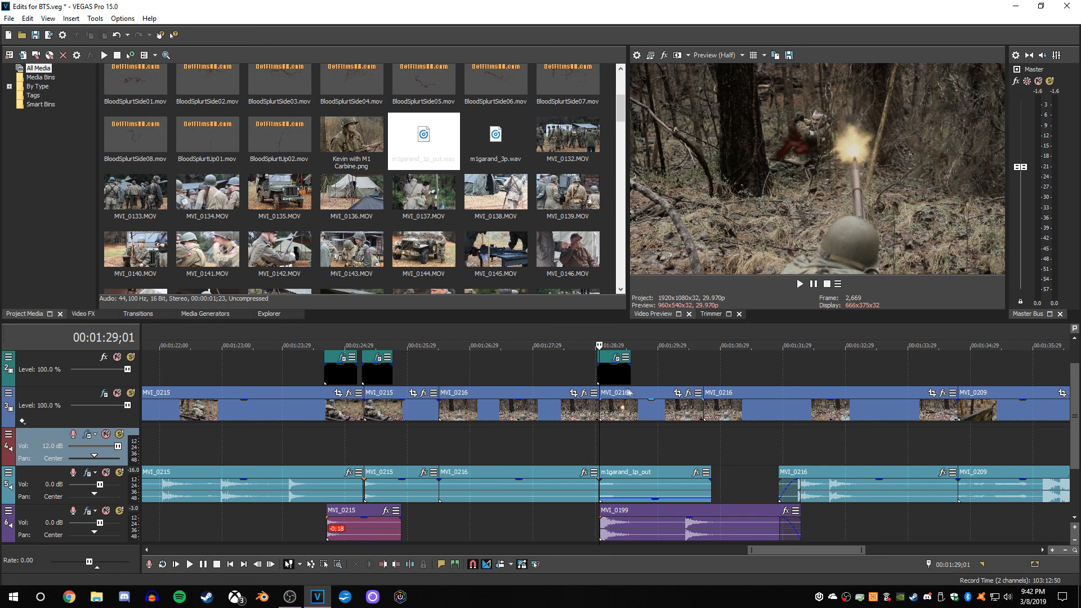
Look over the edited sequence at the blood shots at 00:01:29;01 and 00:01:24;20, and at 00:01:03;19 and 00:01:08;27.
scroll(642, 455, "down", 5)
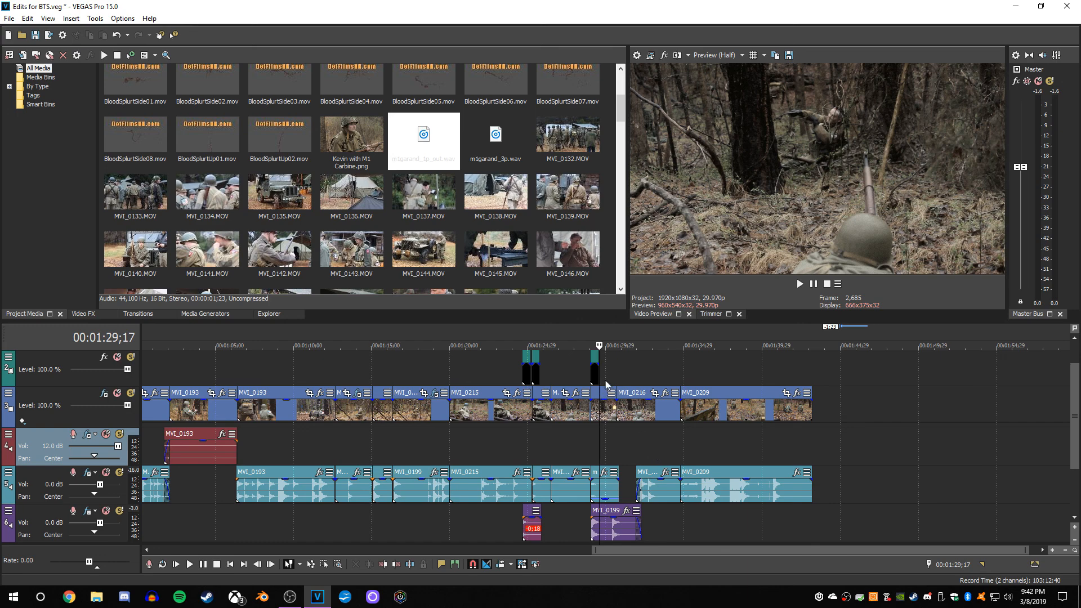
left_click(592, 448)
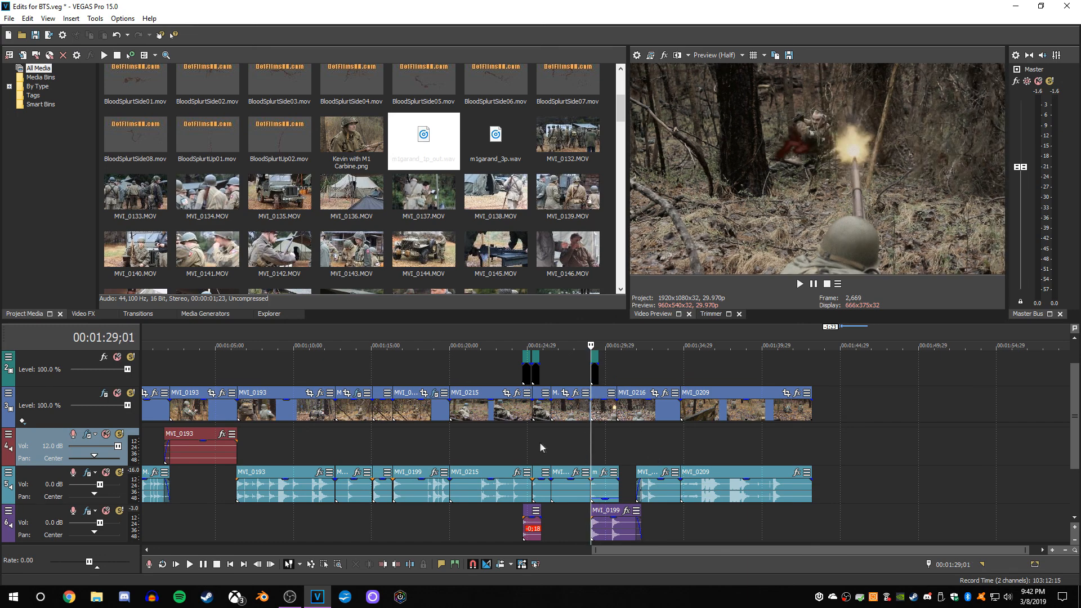
left_click(524, 441)
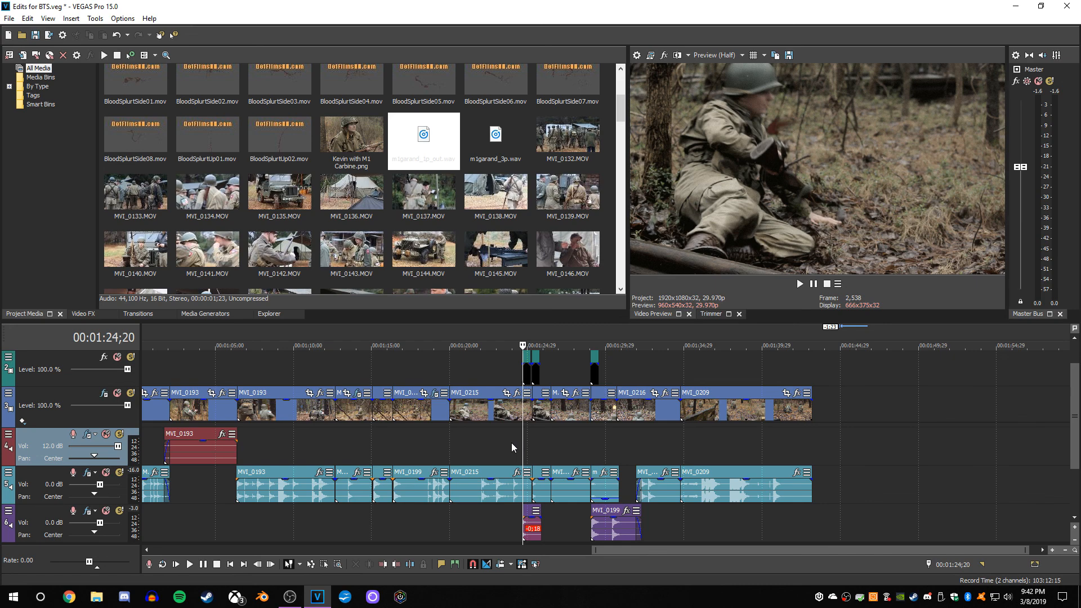
left_click(194, 377)
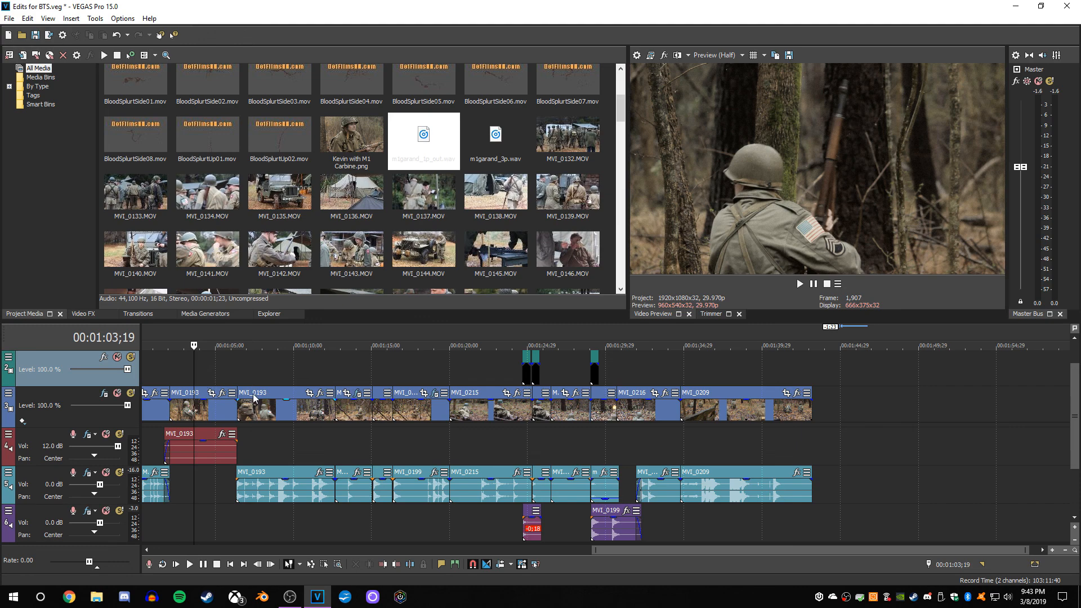
scroll(304, 393, "down", 1)
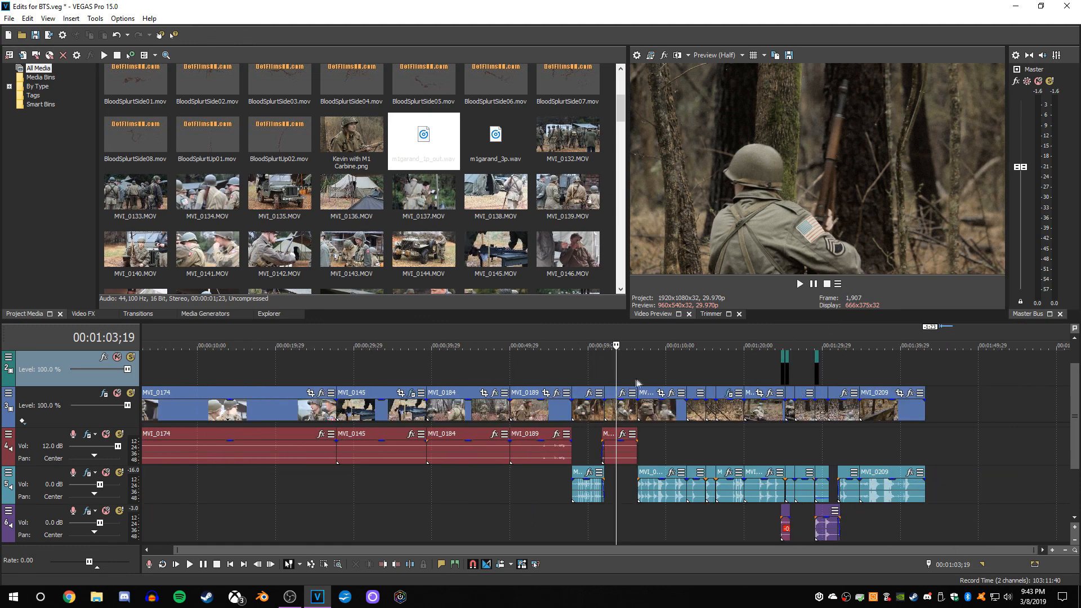
left_click(656, 381)
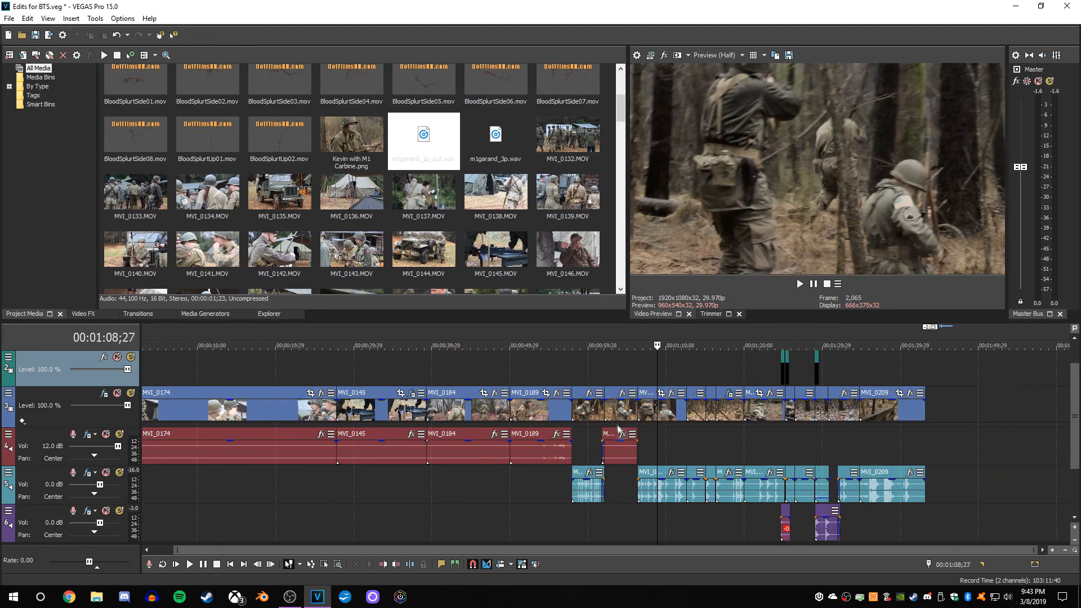